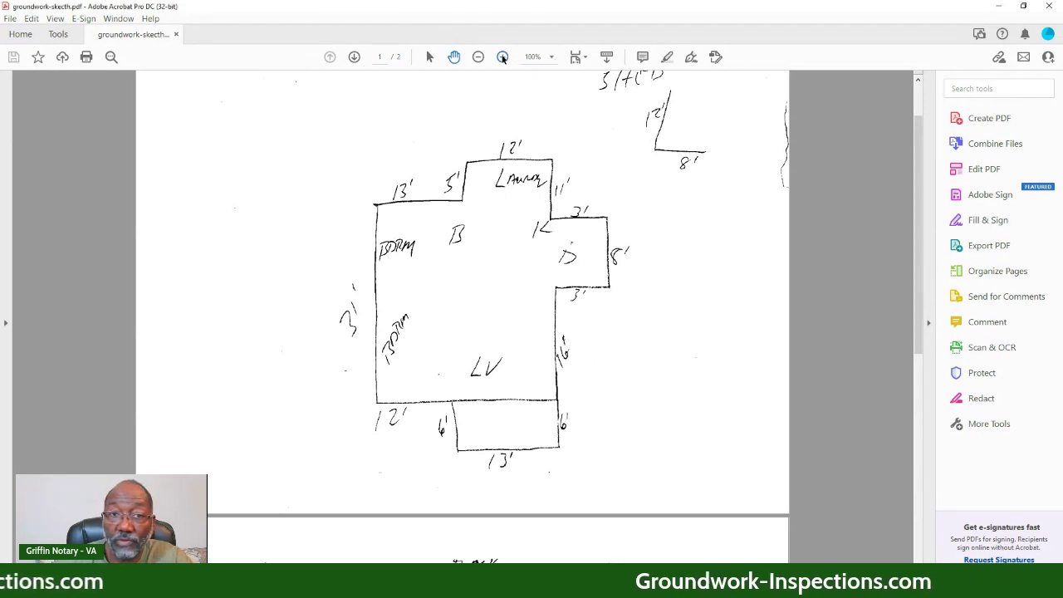
- Zoom the hand-drawn floor plan to page width (138%) and scroll to read its measurements
click(502, 57)
click(502, 58)
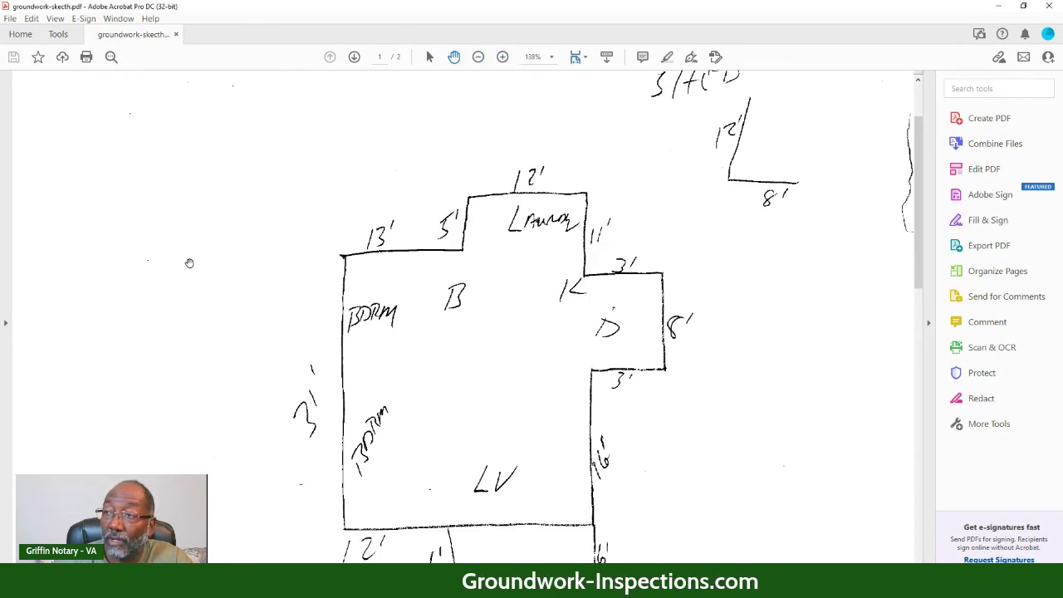
scroll(189, 260, down, 2)
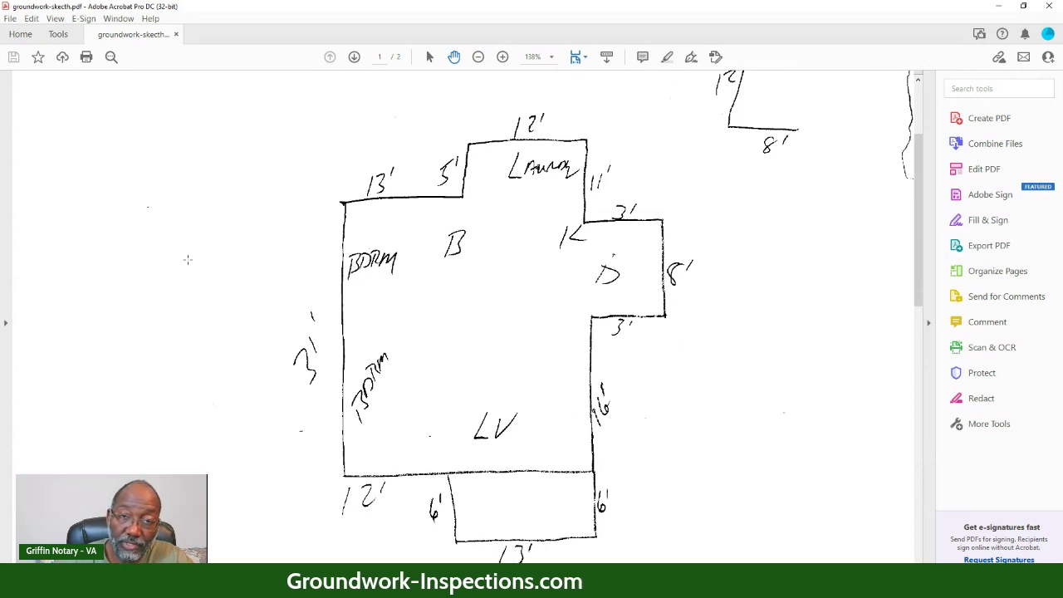
scroll(188, 258, up, 4)
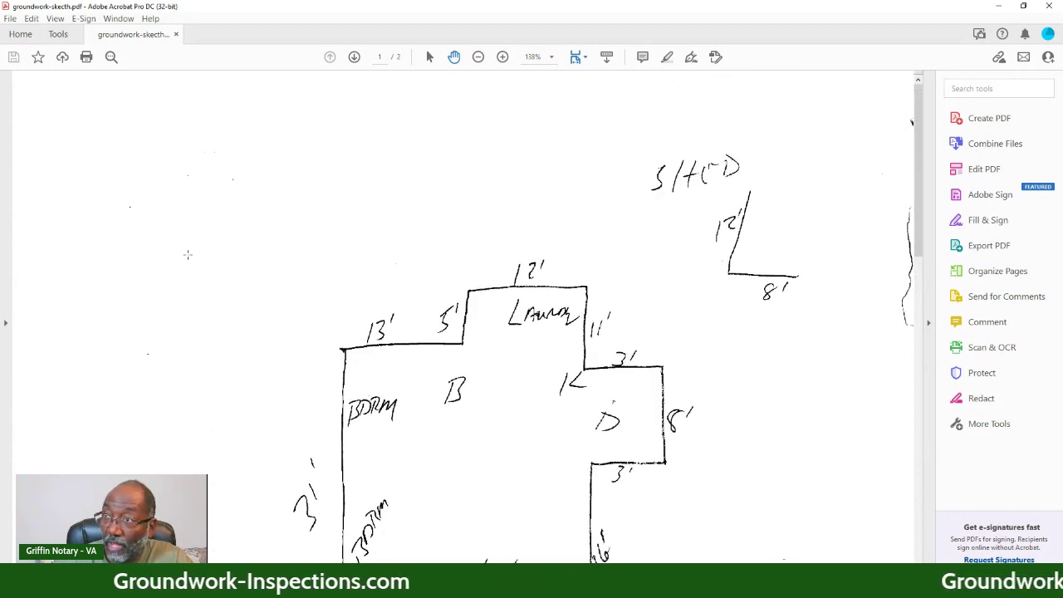
scroll(190, 256, down, 4)
scroll(190, 255, up, 1)
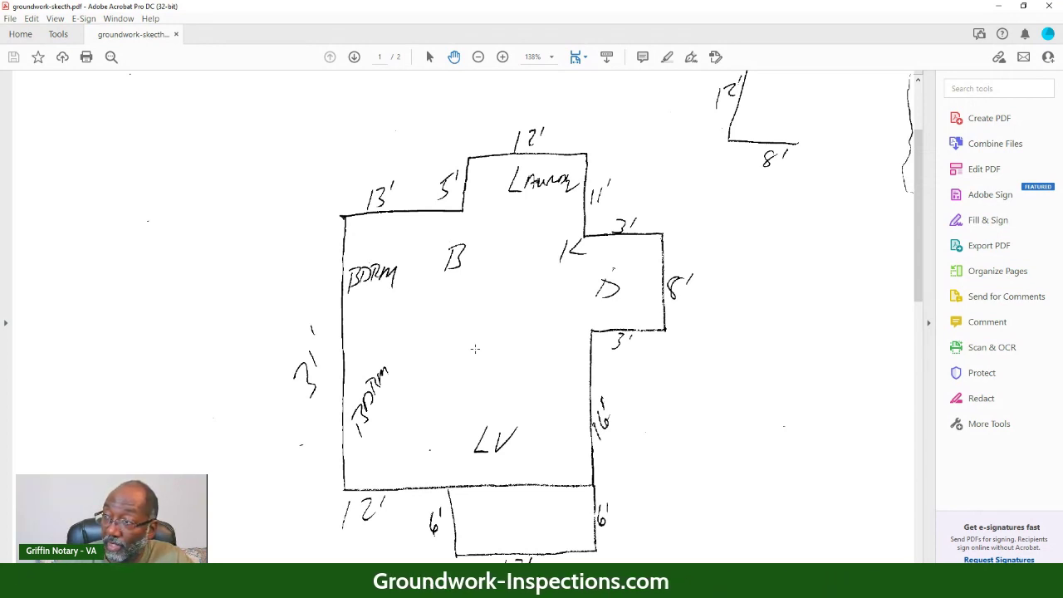
scroll(475, 349, down, 1)
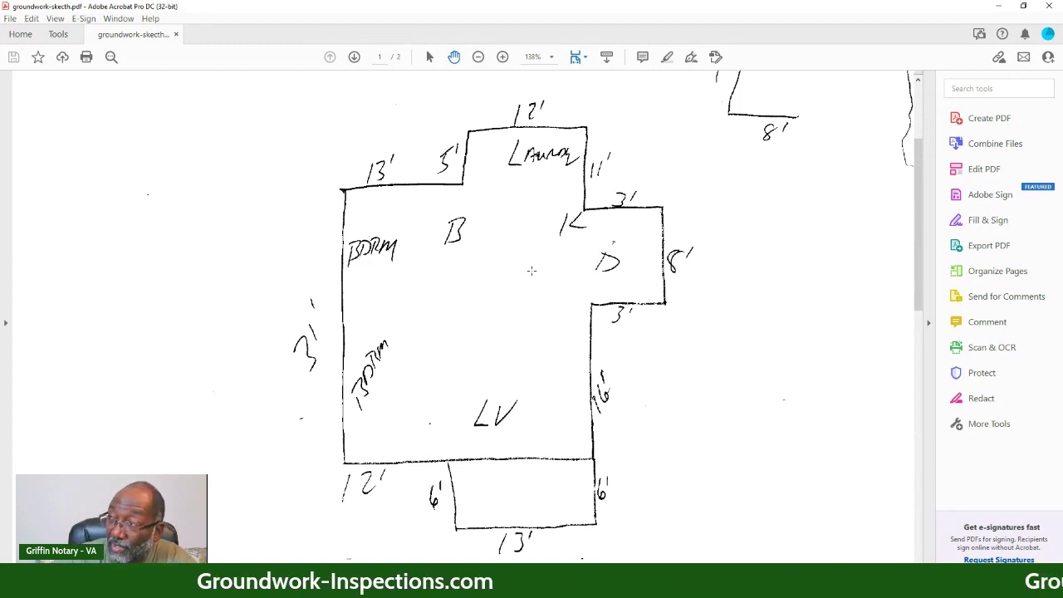
scroll(777, 199, up, 3)
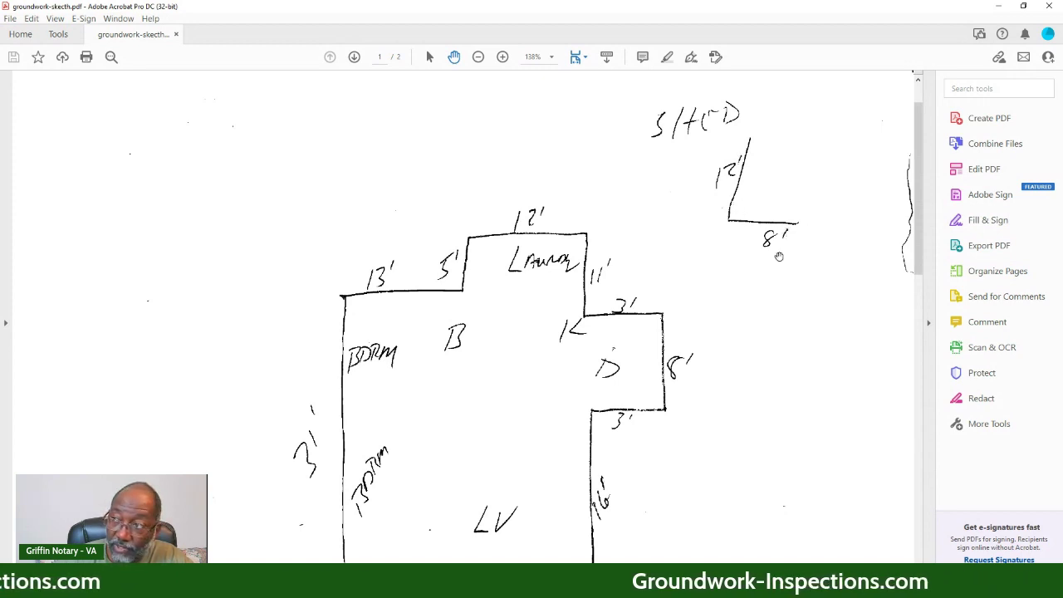
scroll(772, 265, down, 1)
scroll(765, 283, down, 1)
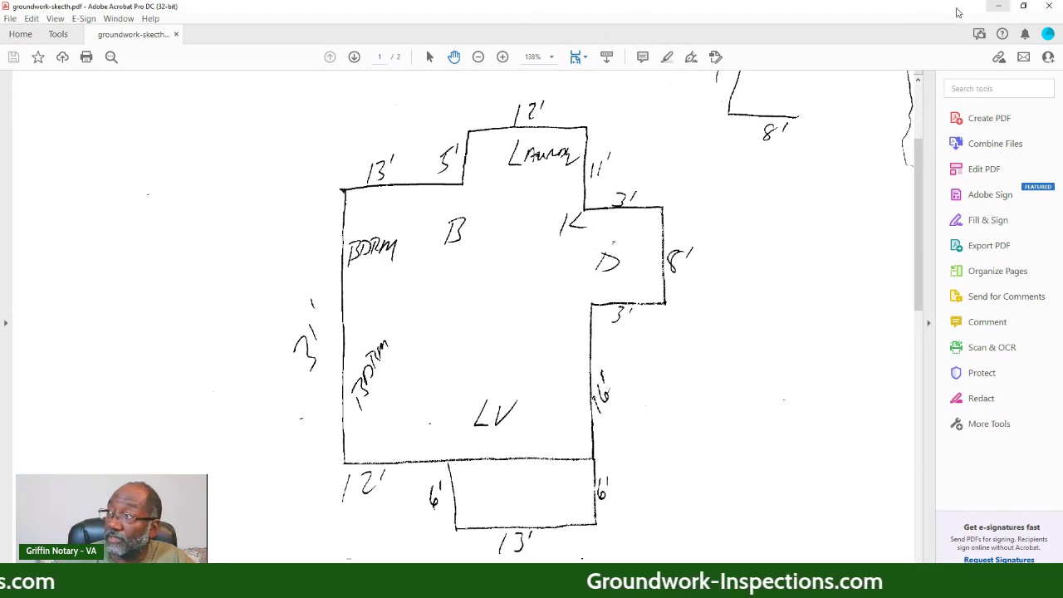
- Move the Acrobat window aside and review the GroundWorks order's Enter Property Details page
double_click(629, 5)
mouse_move(954, 45)
mouse_down()
mouse_move(883, 130)
mouse_move(687, 109)
mouse_move(701, 113)
mouse_up()
click(100, 25)
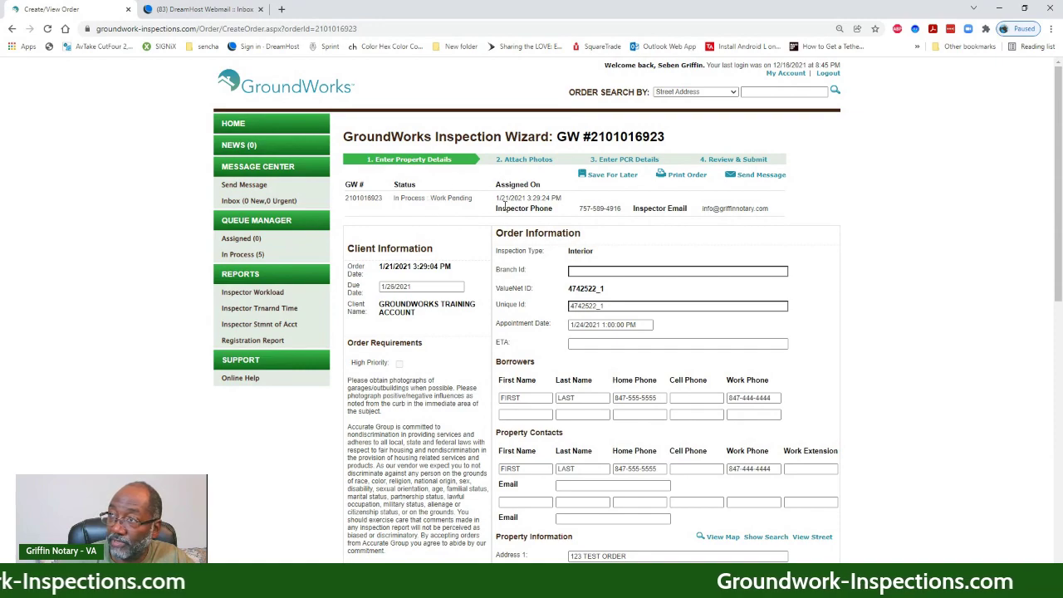
scroll(523, 189, down, 5)
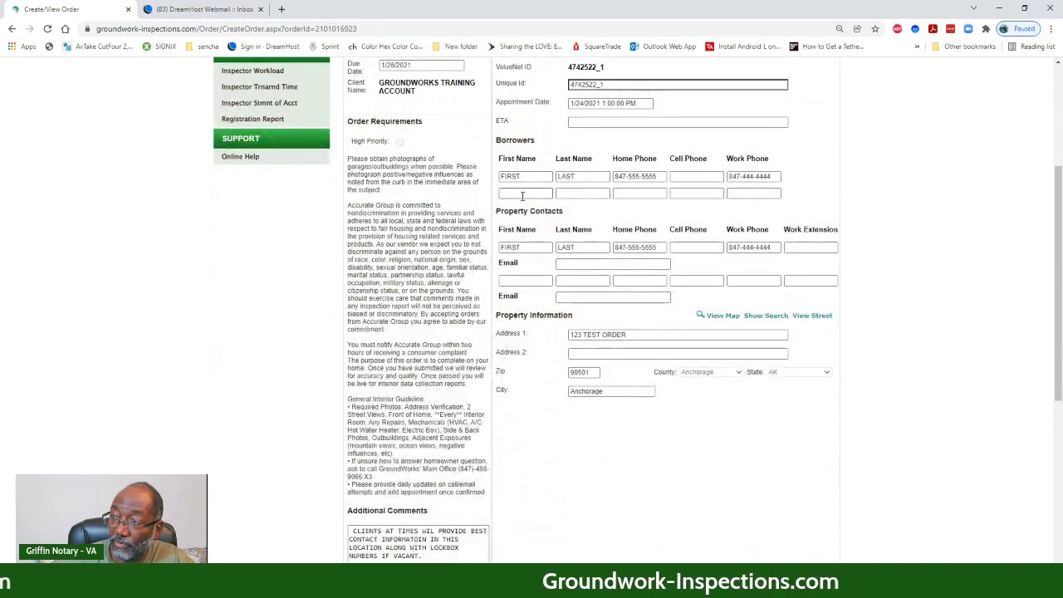
scroll(523, 208, down, 2)
scroll(532, 199, up, 7)
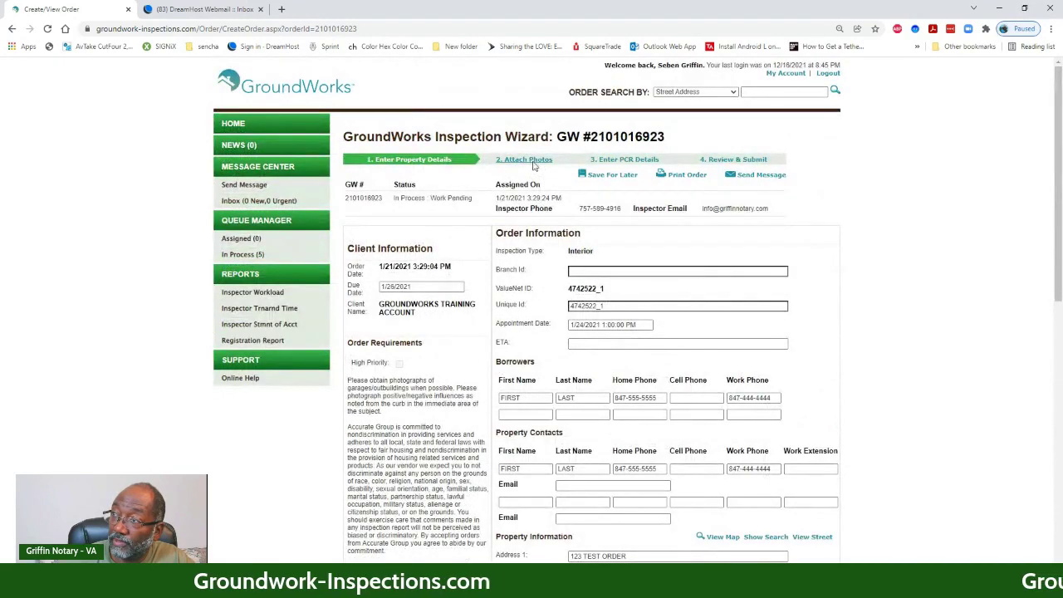
- Scroll through all the uploaded property photos on the '2. Attach Photos' step
click(536, 163)
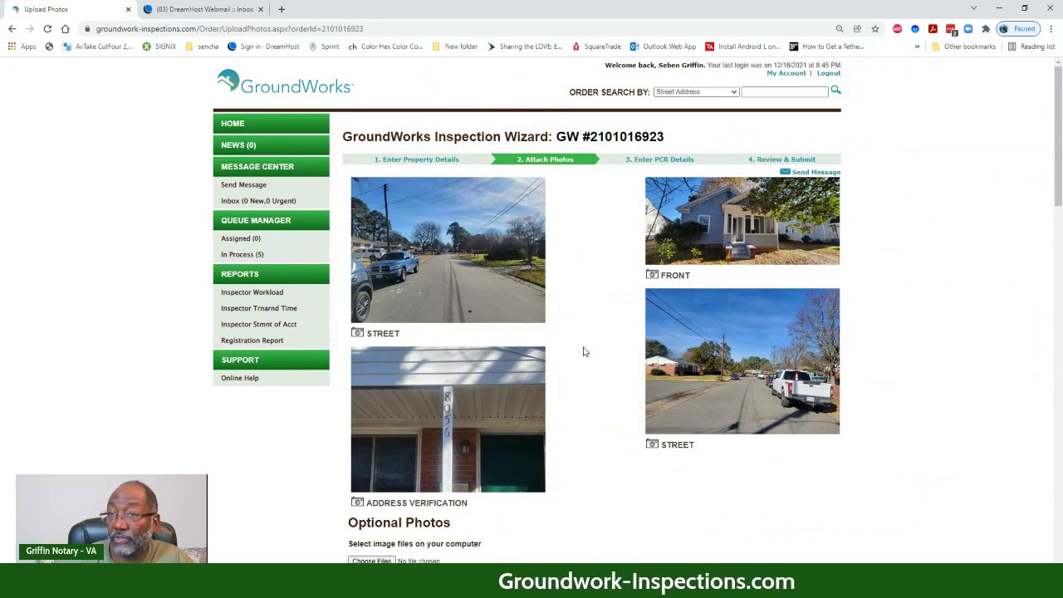
scroll(583, 351, down, 5)
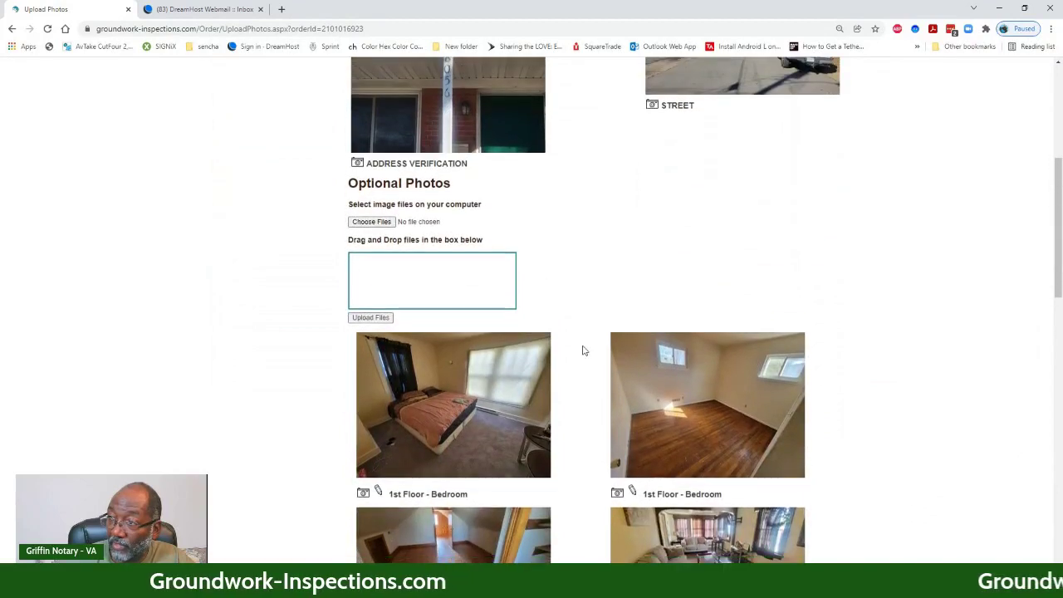
scroll(584, 351, down, 4)
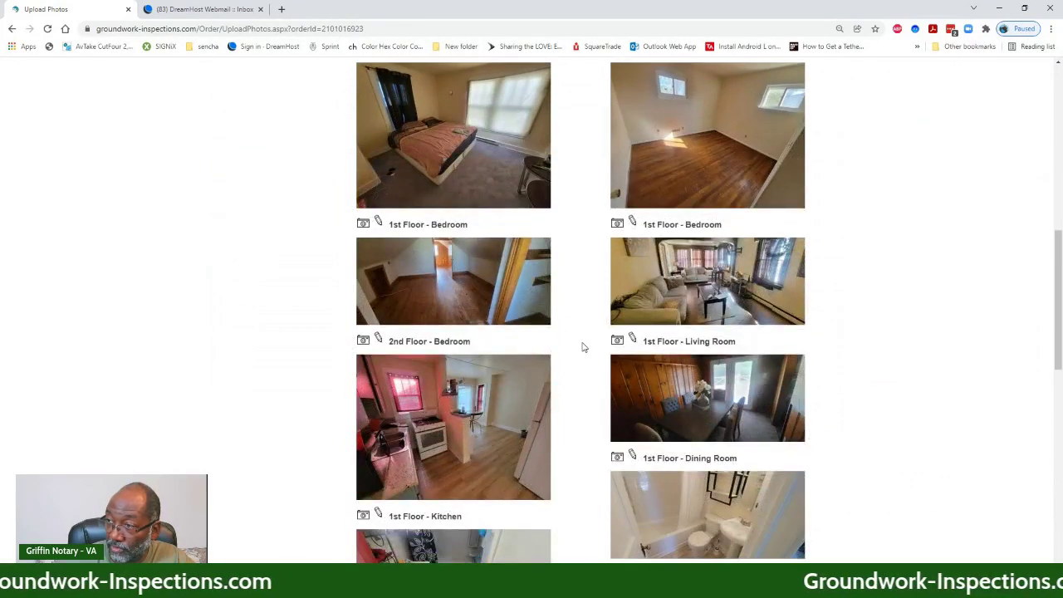
scroll(582, 349, down, 1)
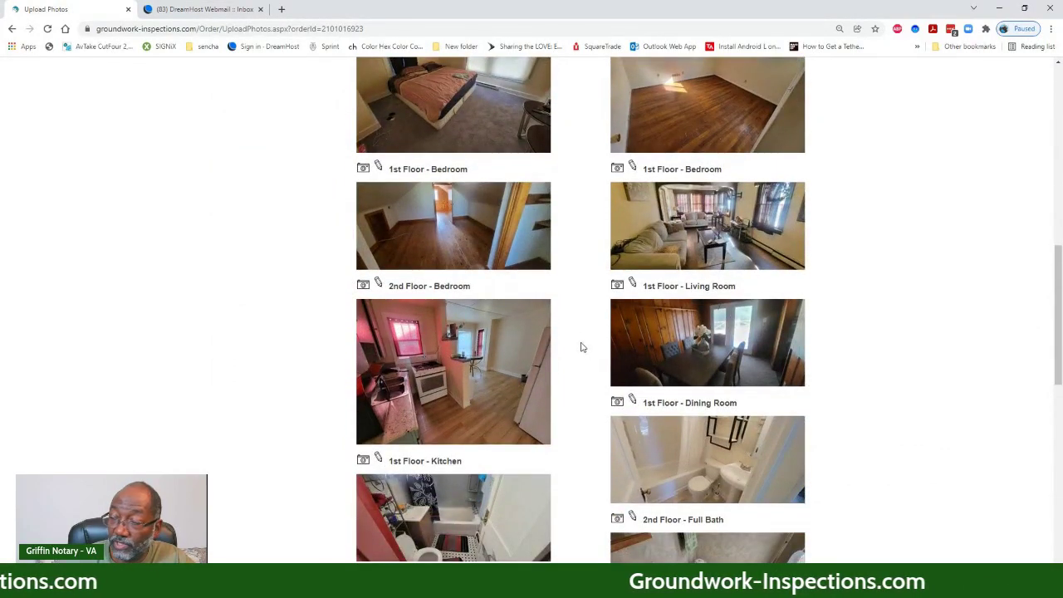
scroll(582, 347, down, 2)
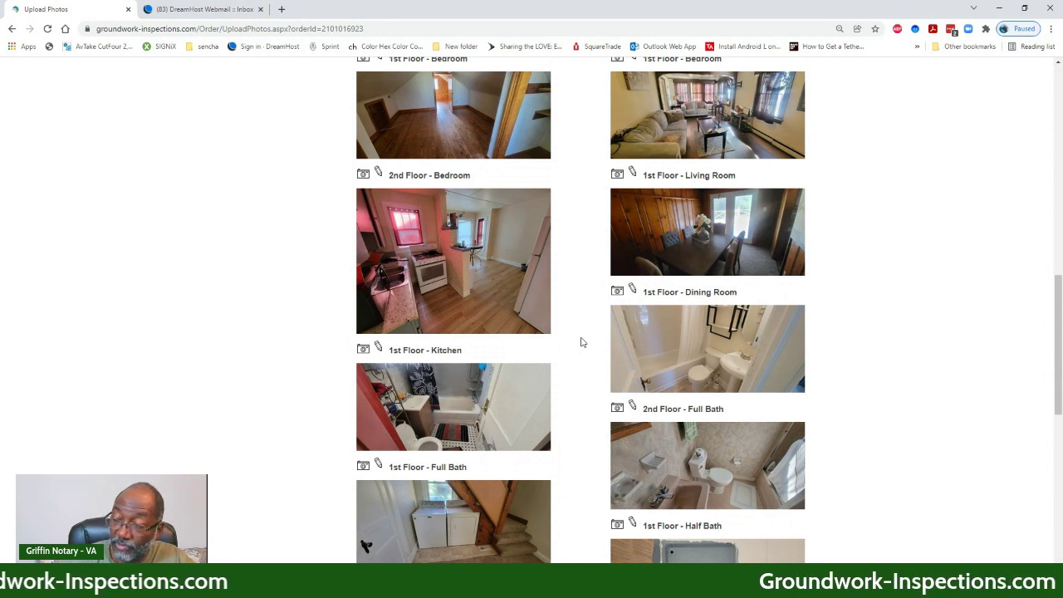
scroll(582, 339, down, 2)
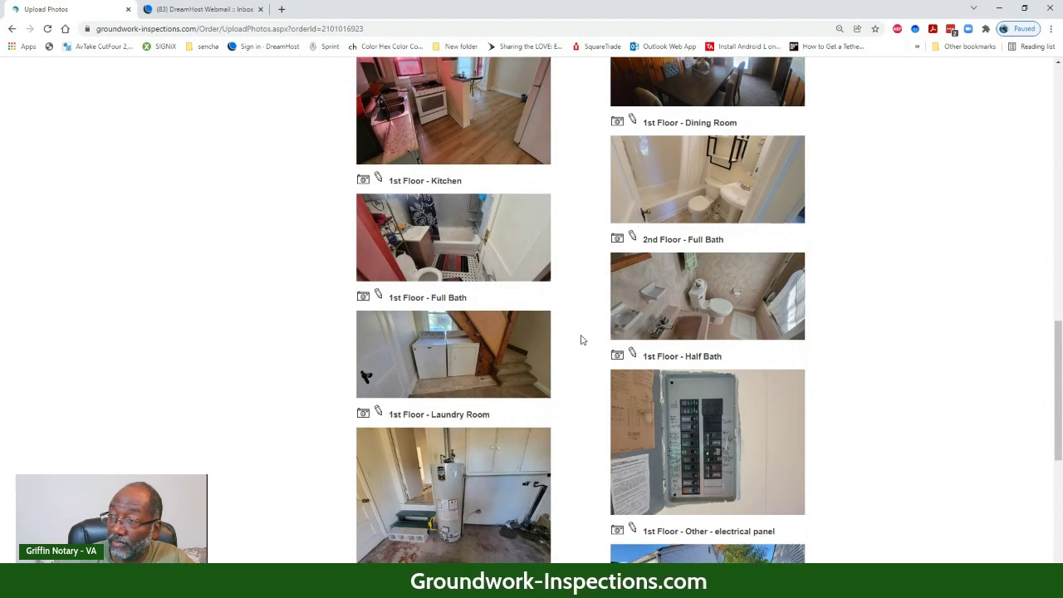
scroll(581, 340, down, 2)
scroll(582, 340, down, 3)
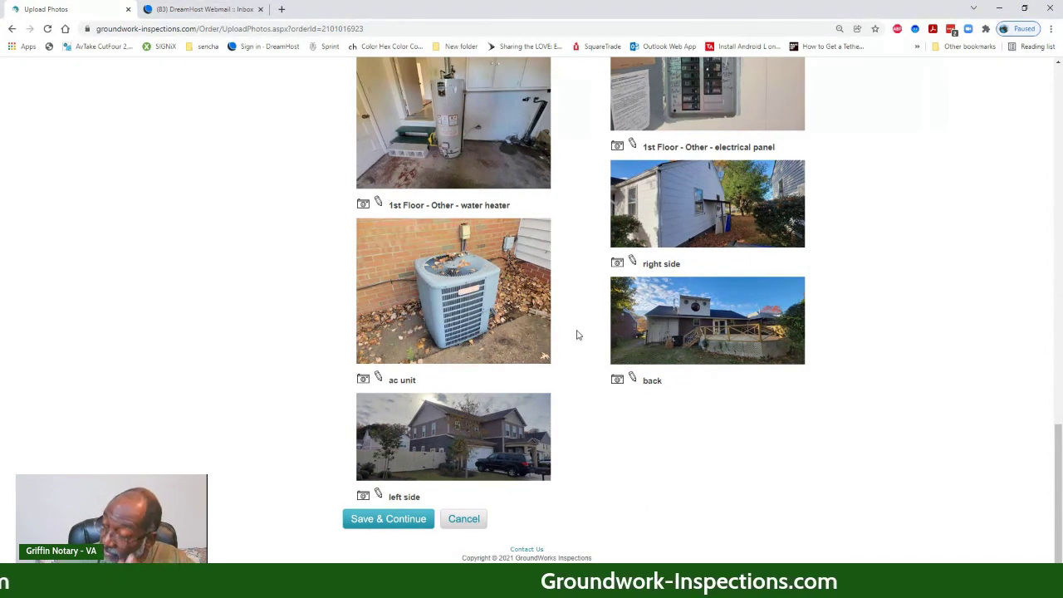
scroll(576, 343, up, 20)
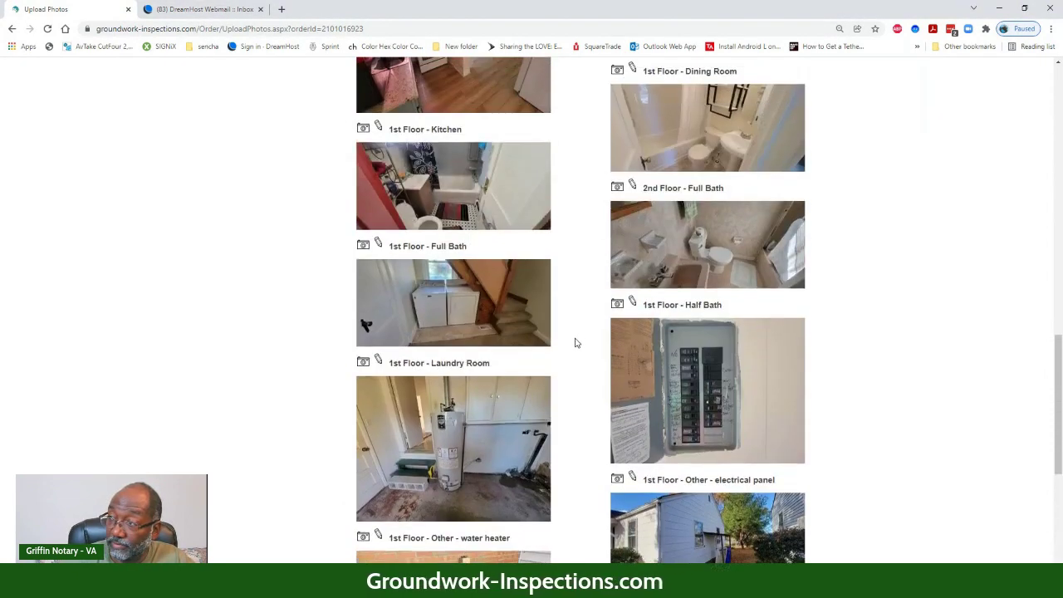
scroll(560, 280, up, 2)
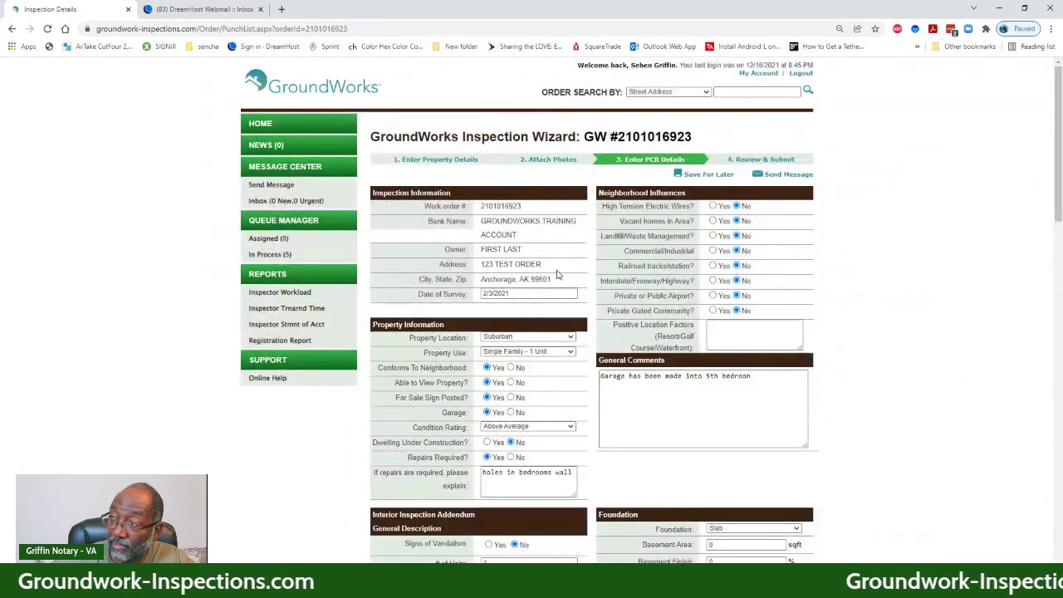
- Scroll down to Property Sketch and launch Rapid Sketch with its empty drawing grid
scroll(588, 291, down, 1)
scroll(588, 290, down, 1)
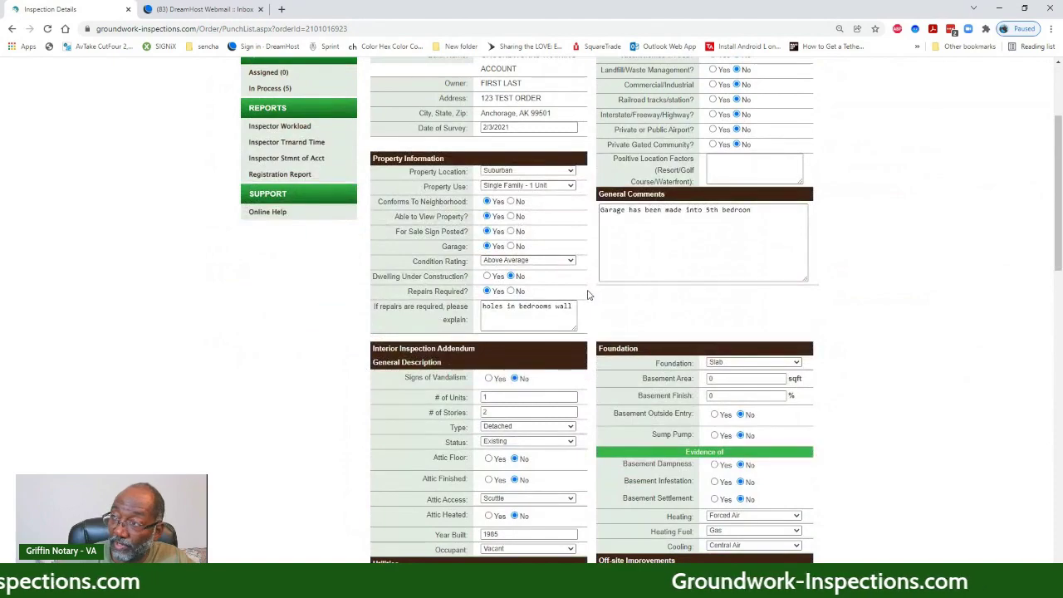
scroll(953, 337, down, 10)
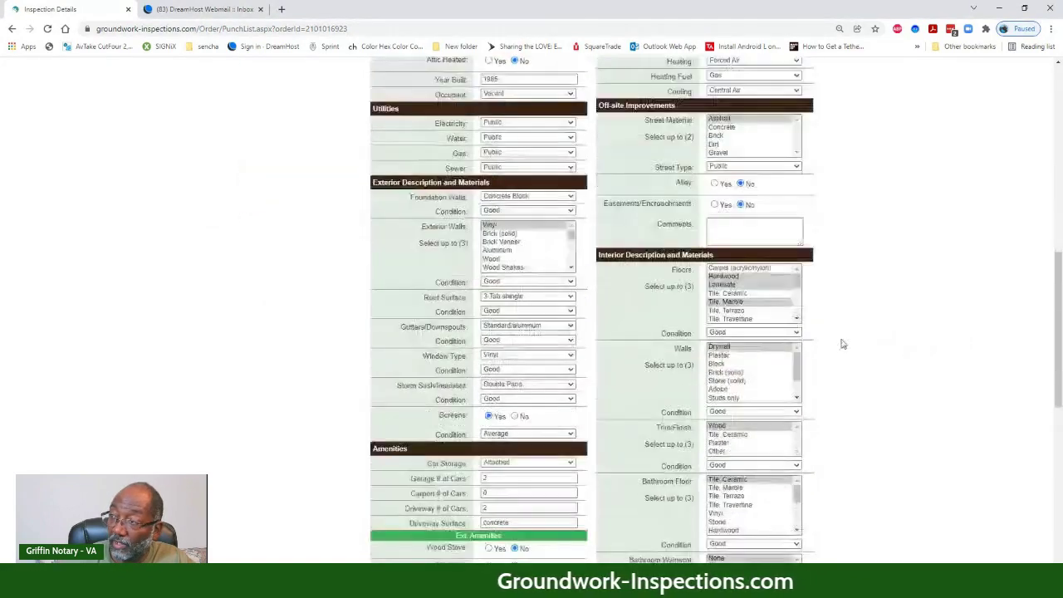
scroll(653, 339, down, 3)
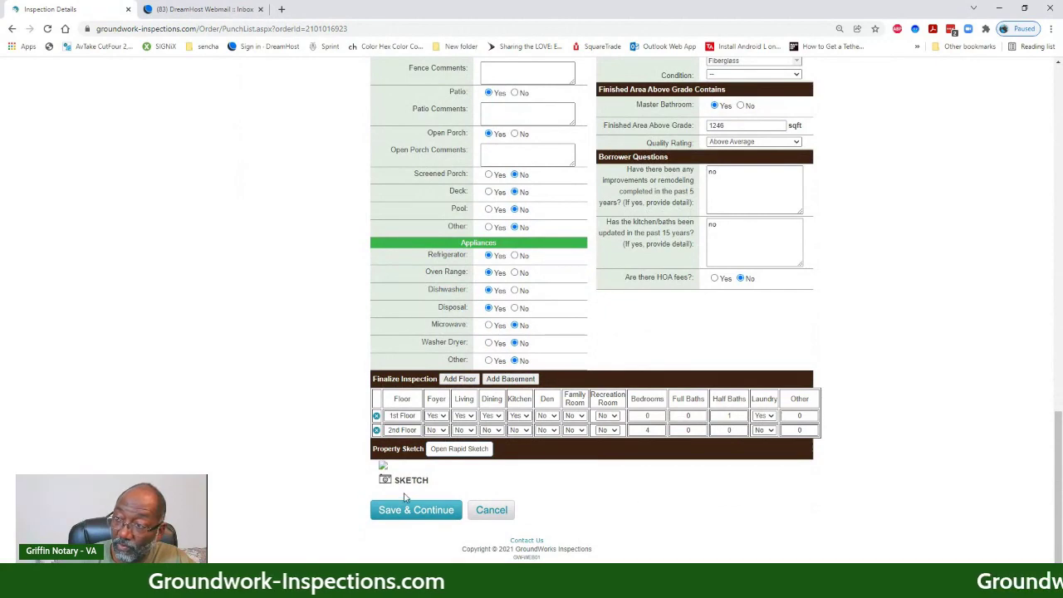
click(453, 453)
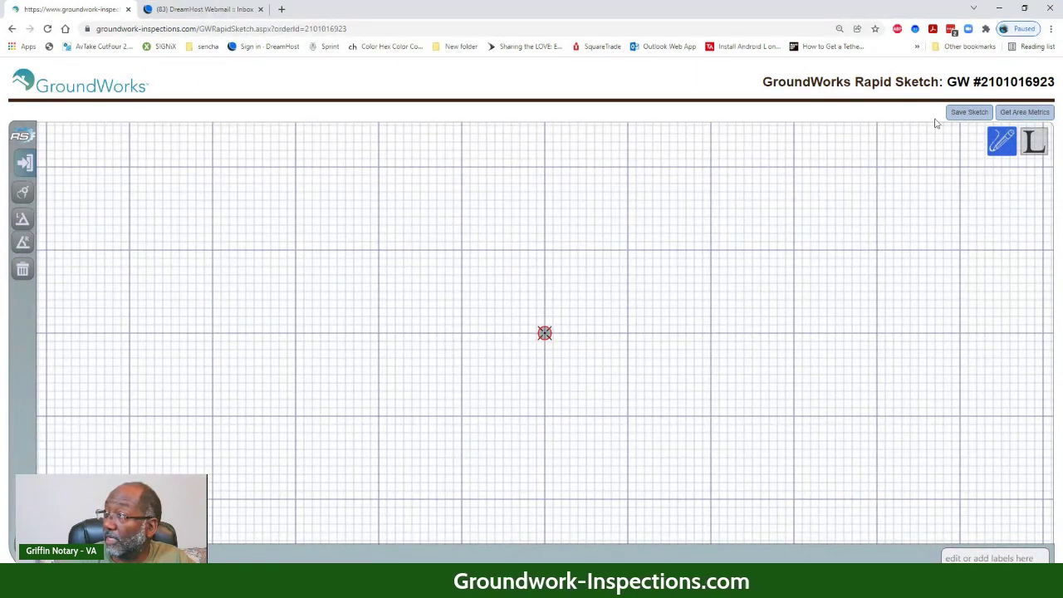
- Zoom the sketch page to 125% and drag the grid so the start point sits left of centre
click(1052, 29)
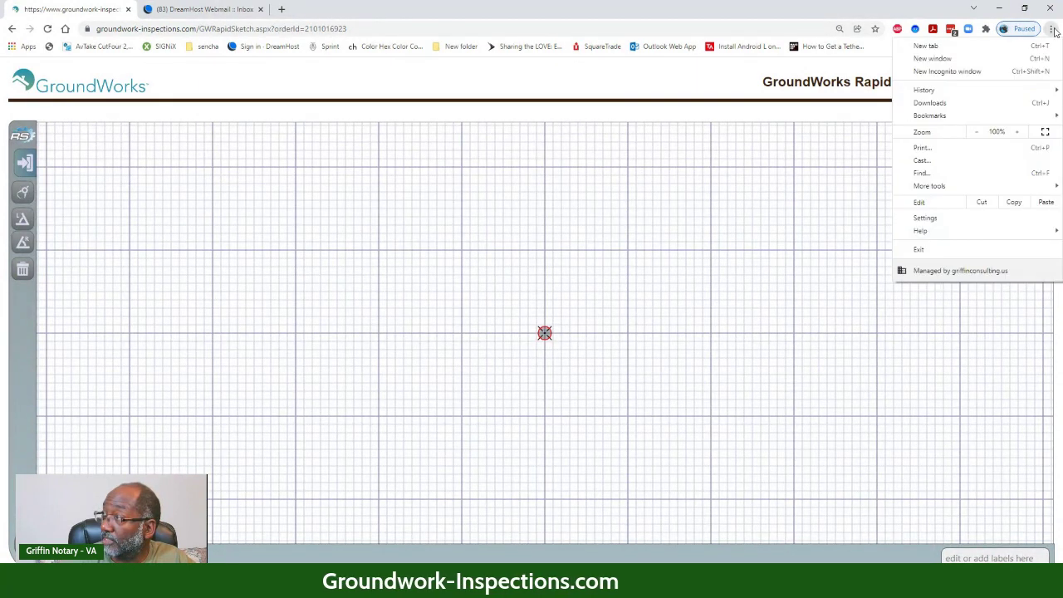
click(1019, 132)
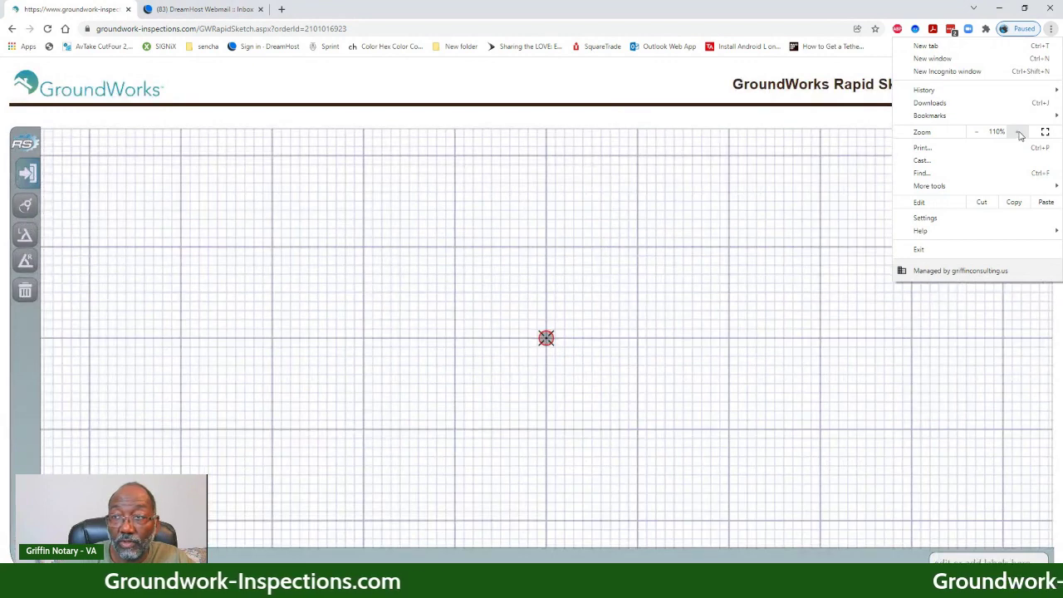
click(1019, 132)
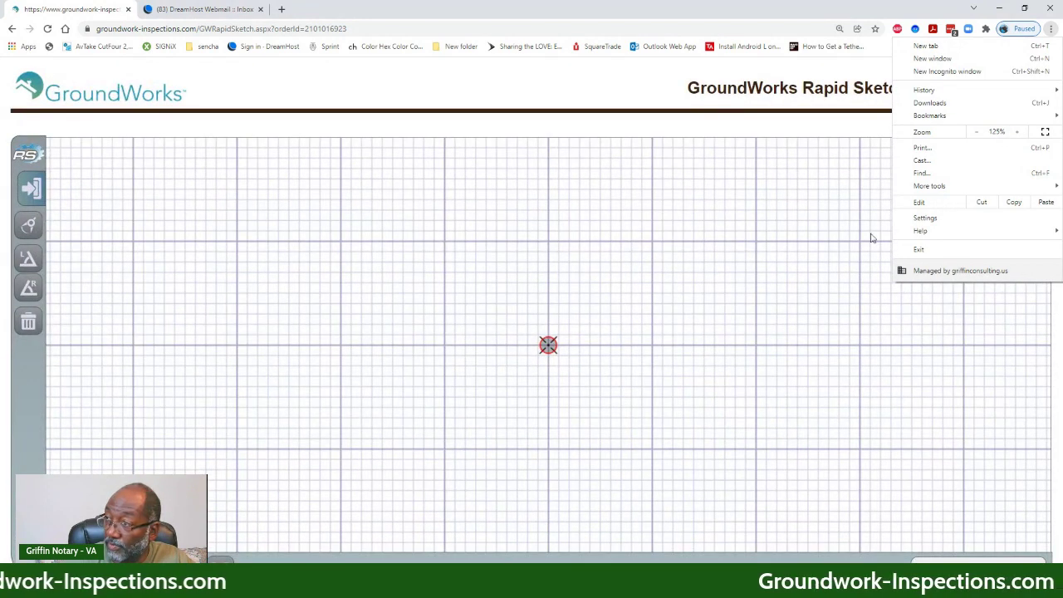
drag(767, 299, 576, 321)
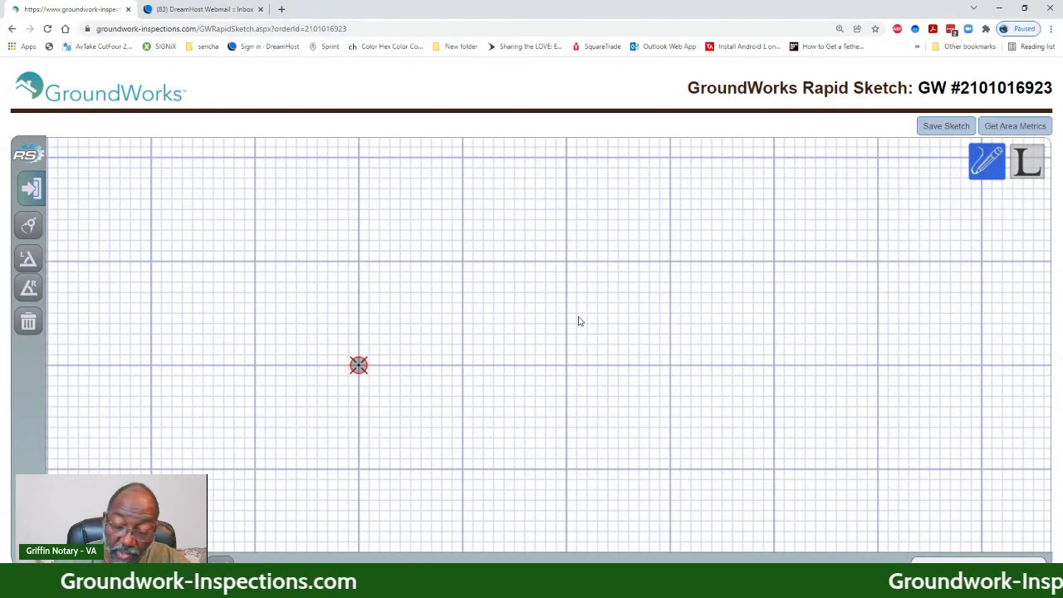
- Draw the first walls: 25ft right, 16ft up, 3ft right and 8ft up
key(Return)
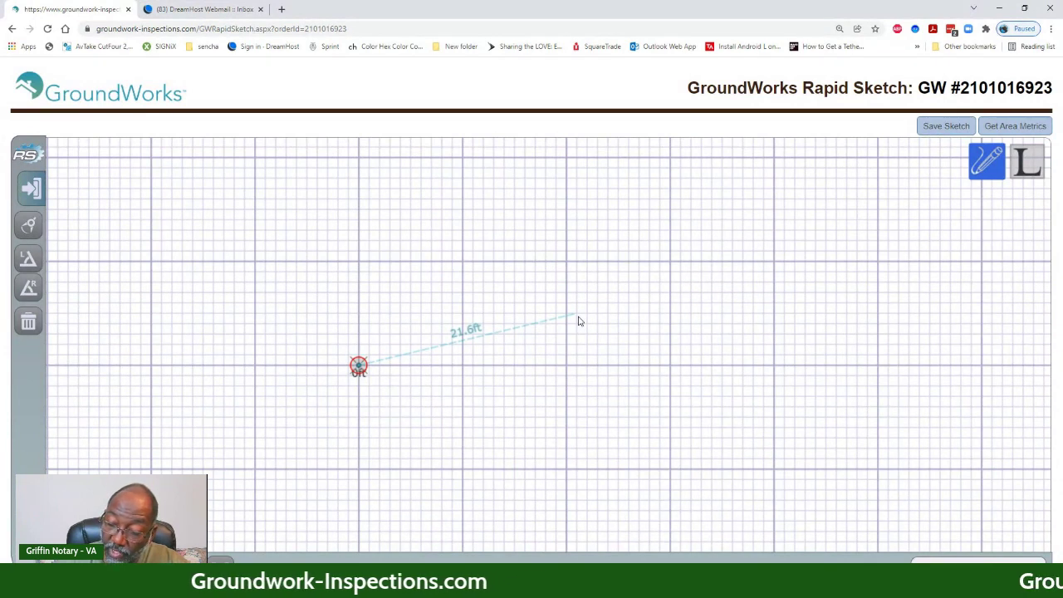
text(25)
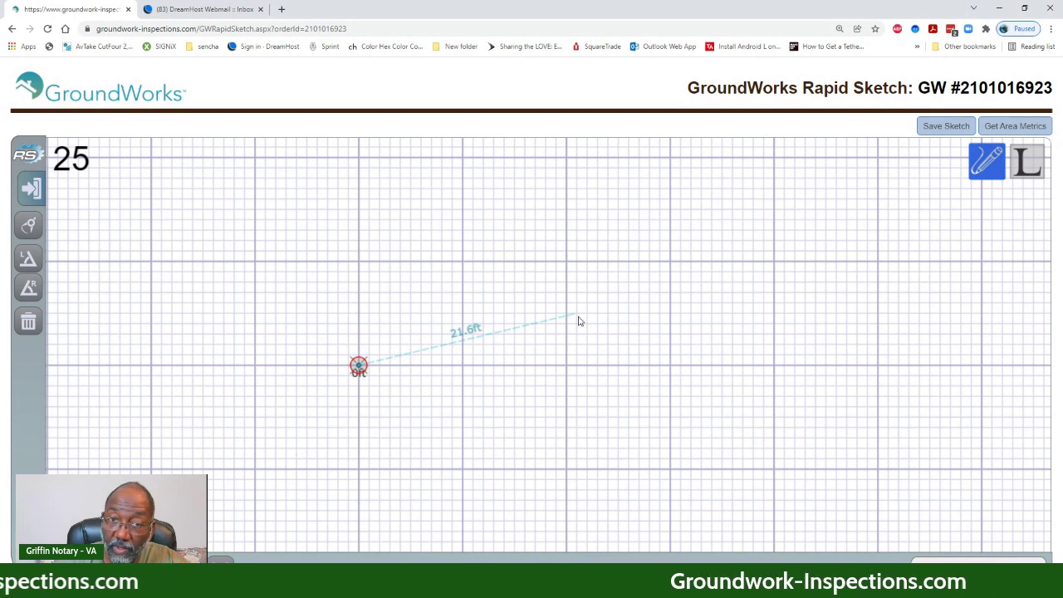
key(Right)
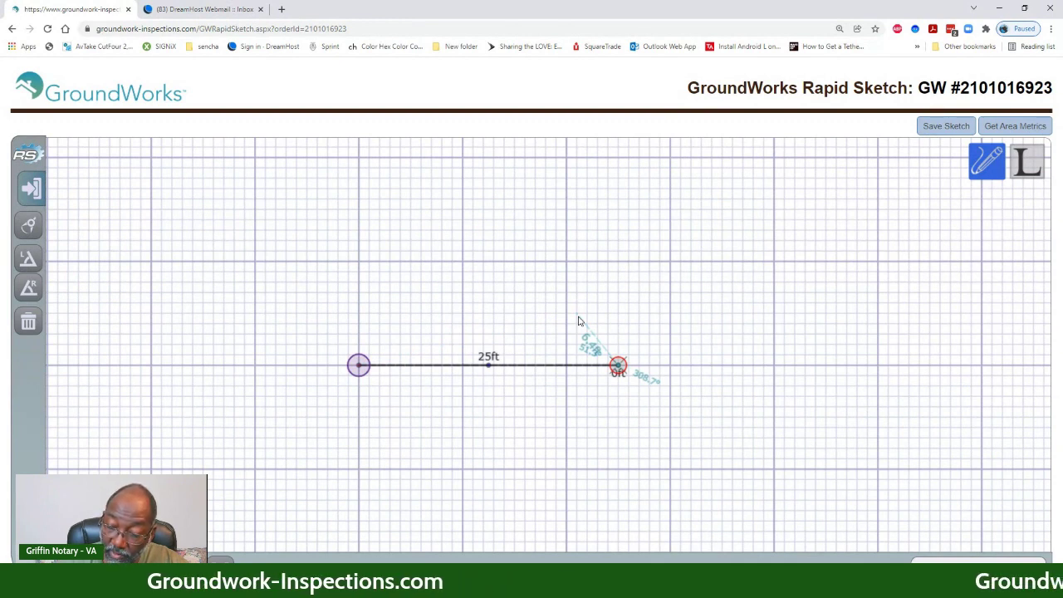
text(16)
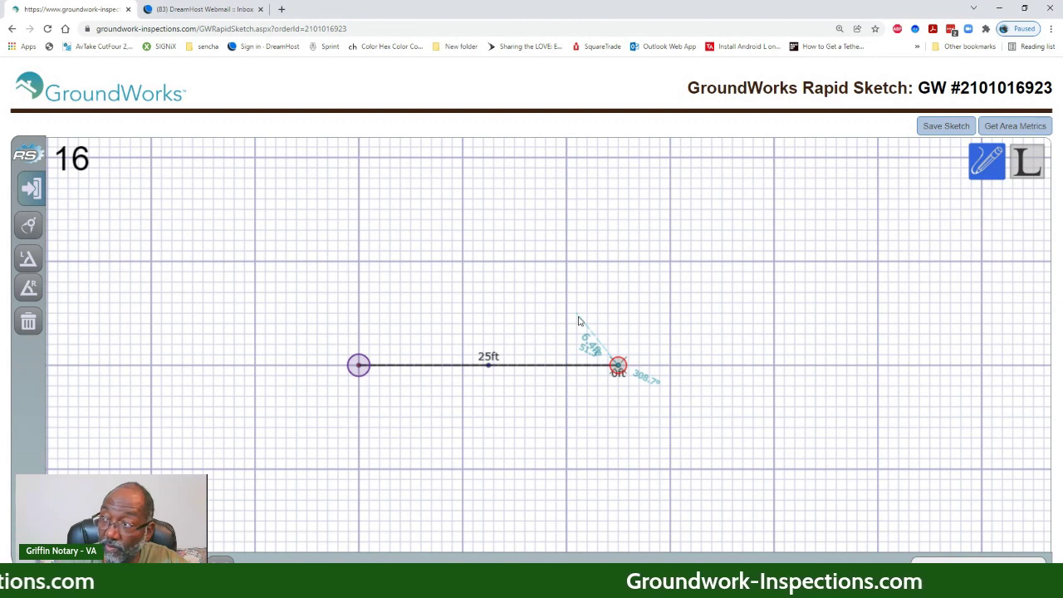
key(Up)
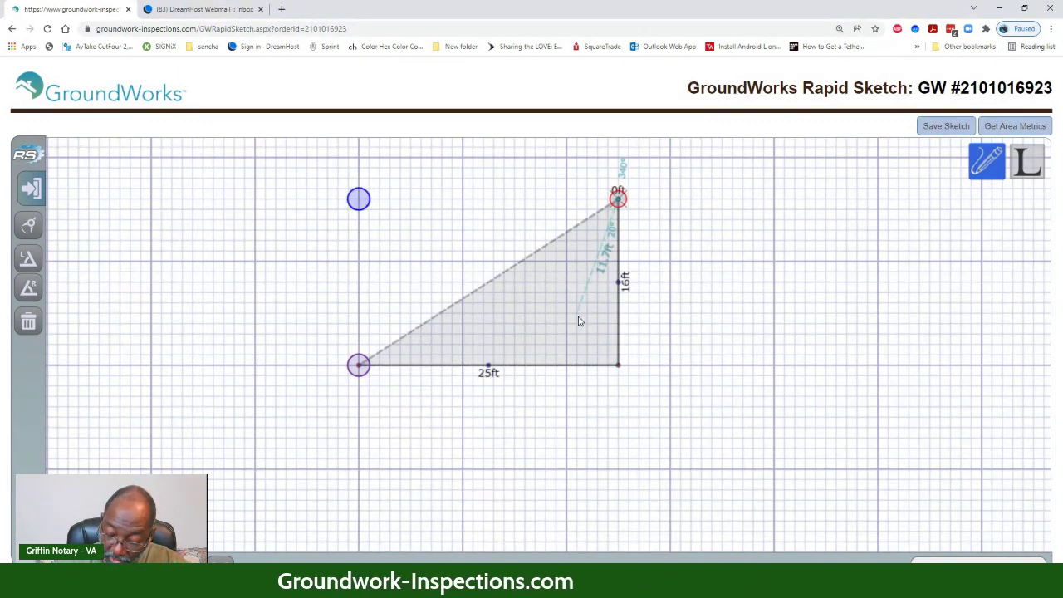
key(Right)
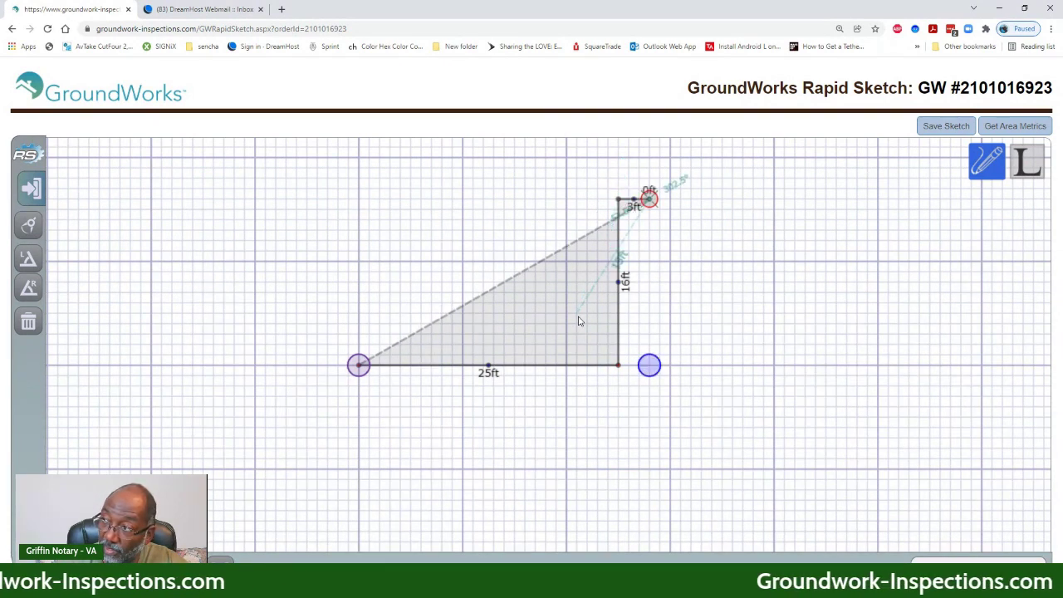
text(8)
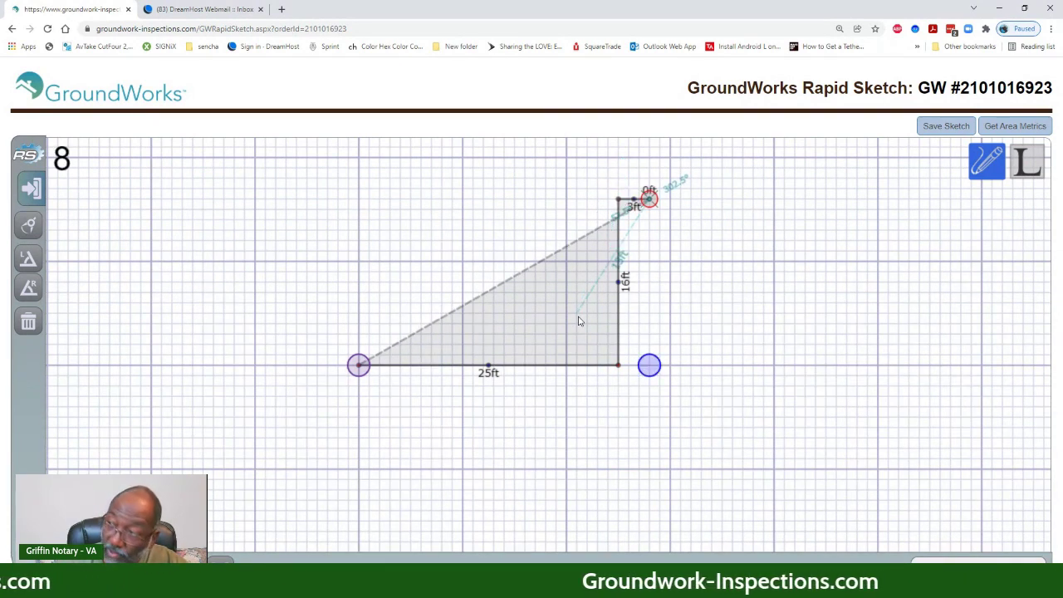
key(Up)
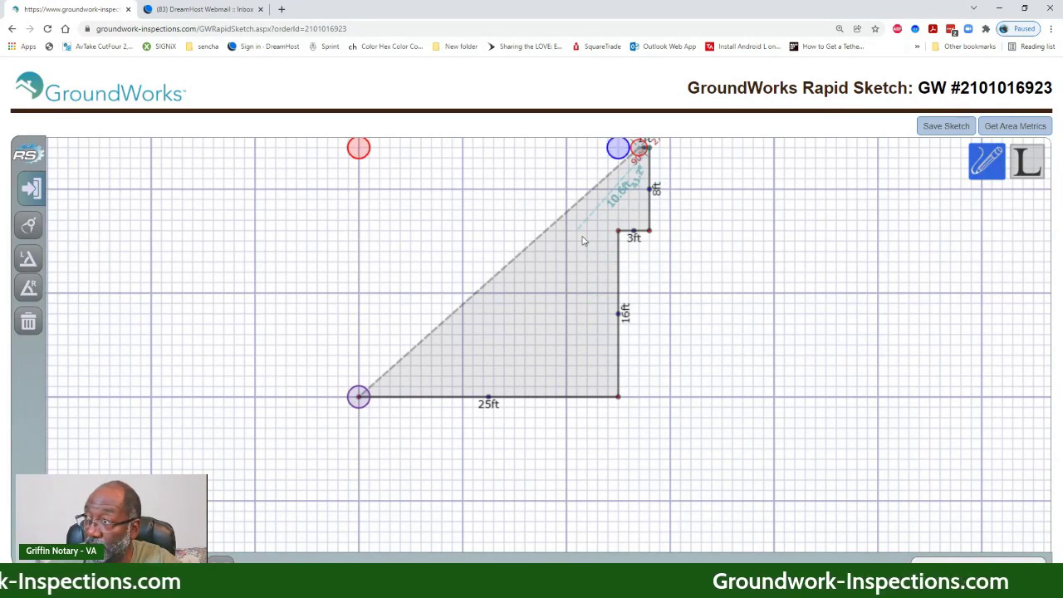
- Continue the outline with 3ft left, 11ft up, 12ft top, 5ft down and 13ft left walls
mouse_move(697, 320)
mouse_down()
mouse_move(691, 426)
mouse_move(672, 492)
mouse_up()
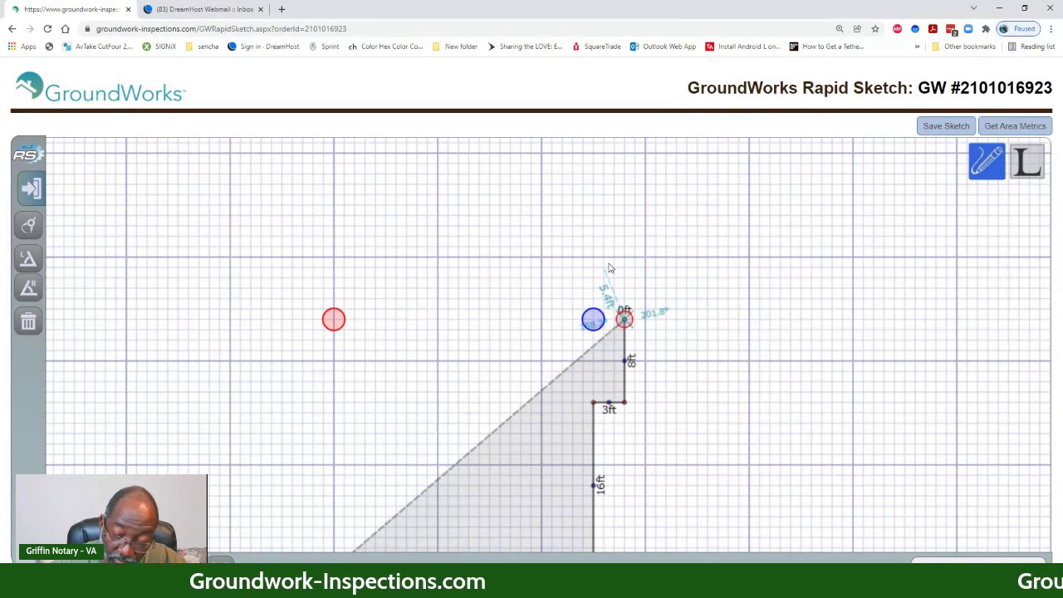
key(Left)
key(Left)
key(Left)
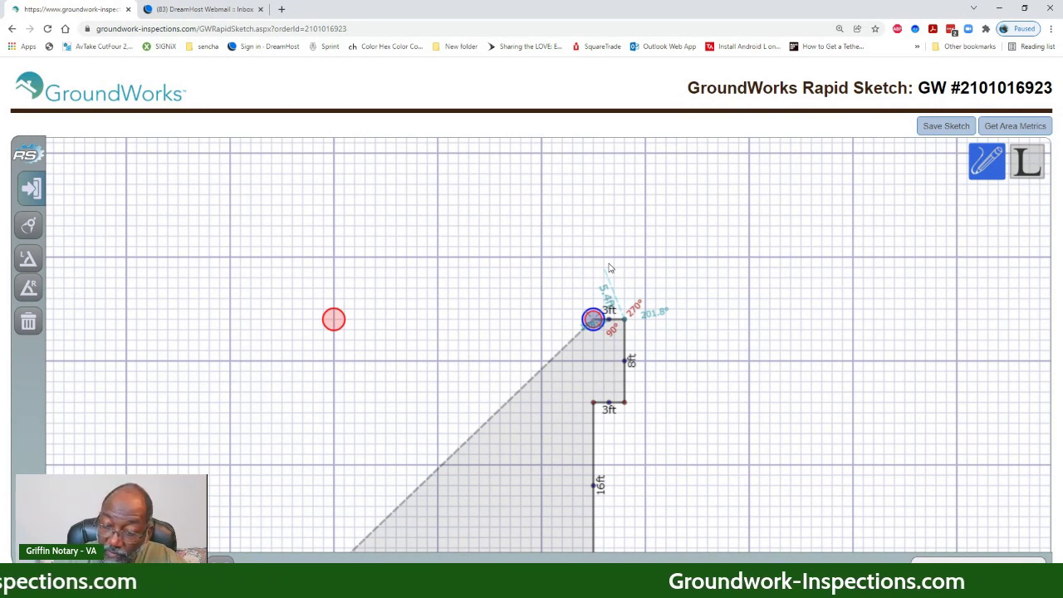
key(Return)
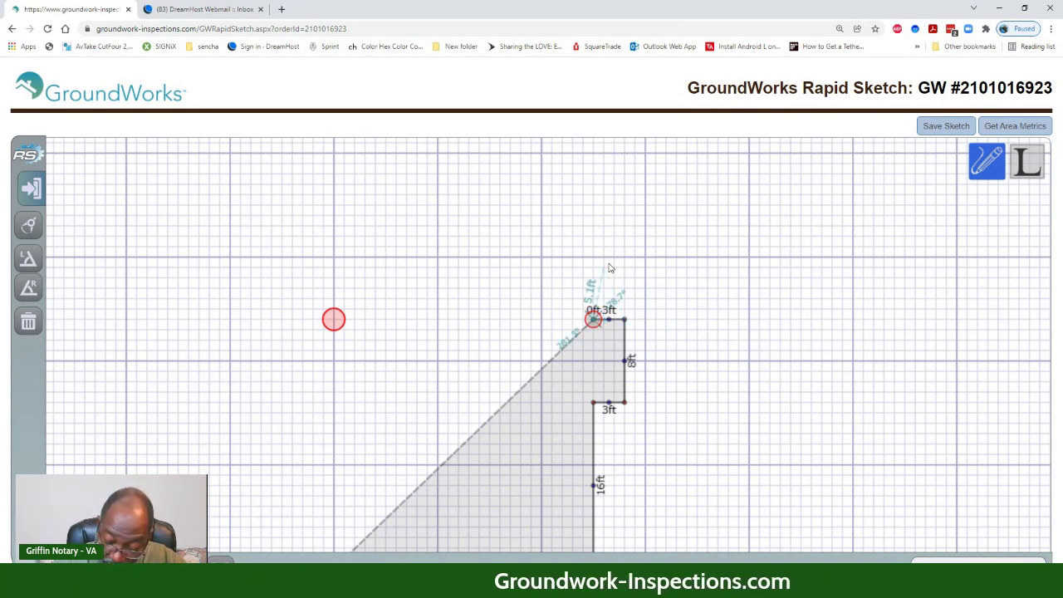
key(Up)
key(Up)
key(Up)
key(Up)
key(Up)
key(Up)
key(Up)
key(Up)
key(Up)
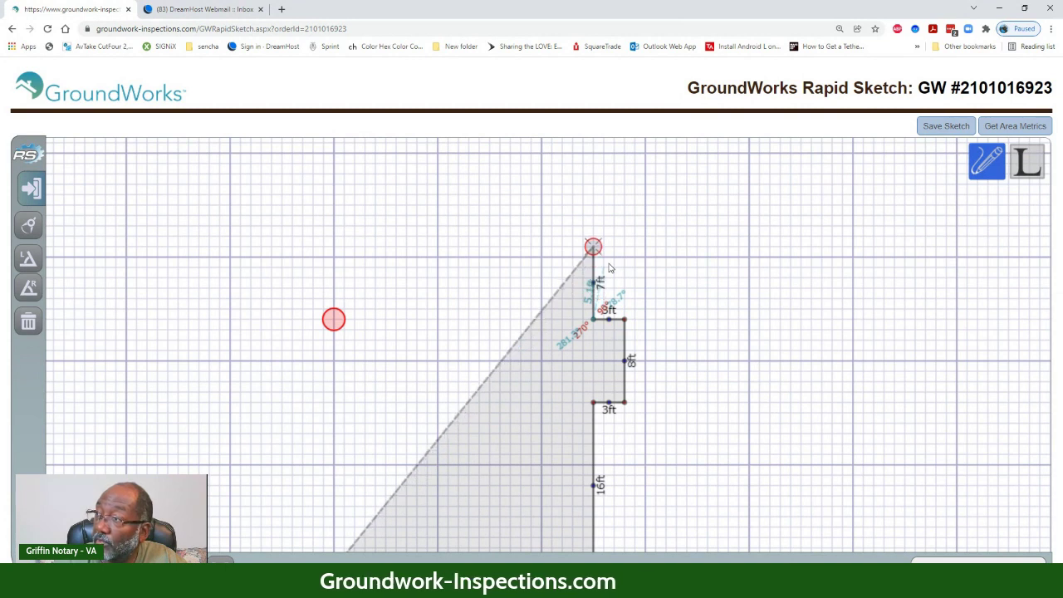
key(Up)
key(Up)
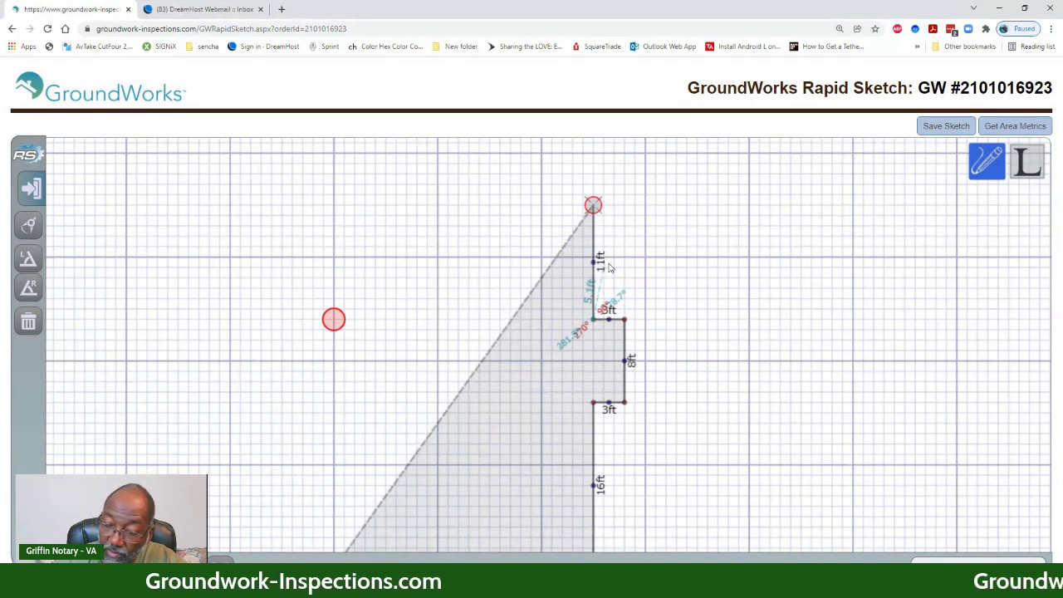
key(Return)
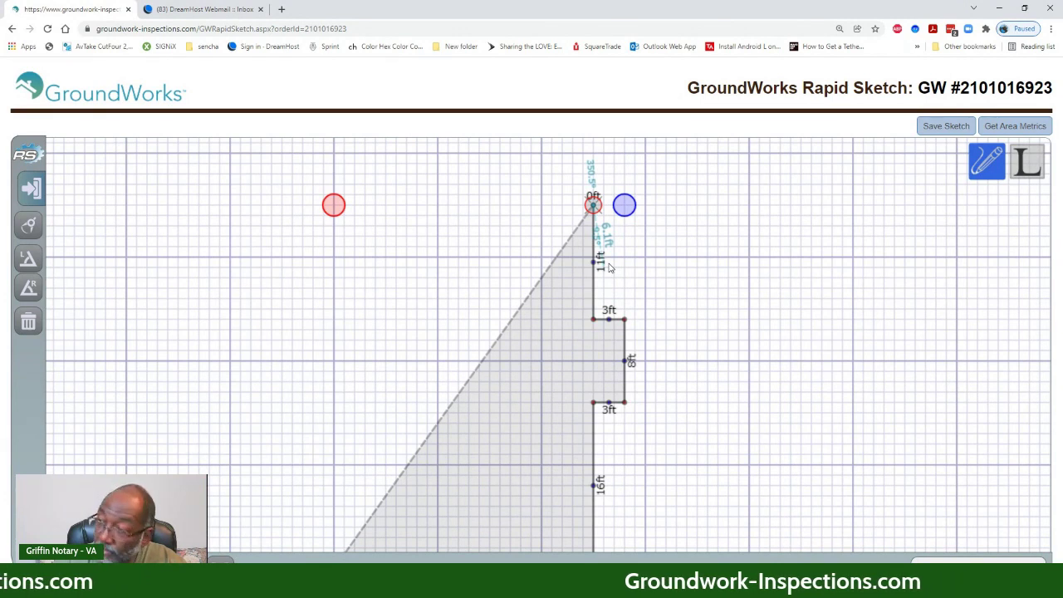
key(Left)
key(Left)
key(Left)
key(Left)
key(Left)
key(Left)
key(Left)
key(Left)
key(Left)
key(Left)
key(Left)
key(Left)
key(Left)
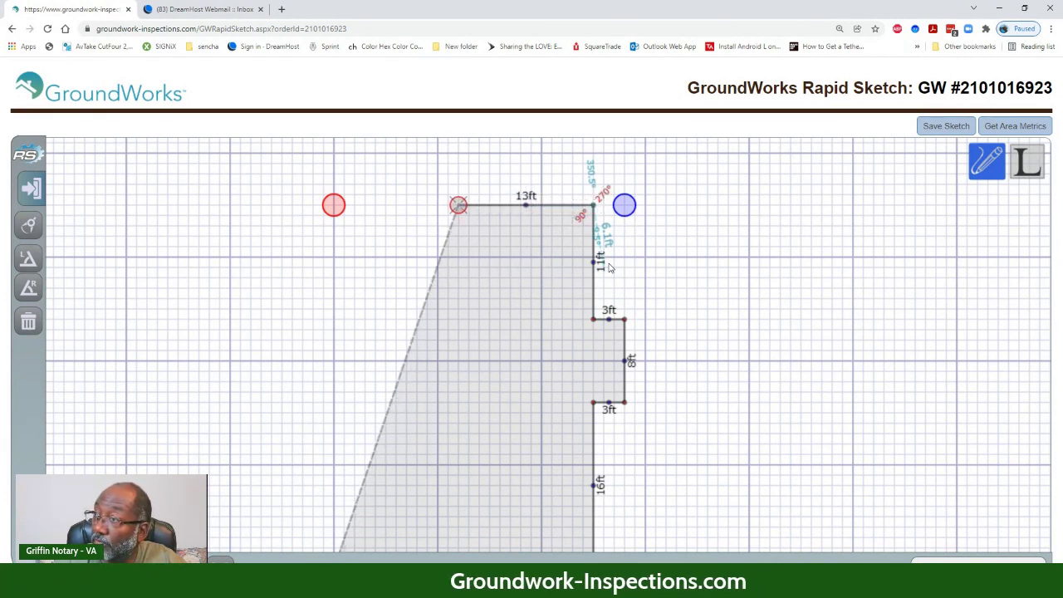
key(Right)
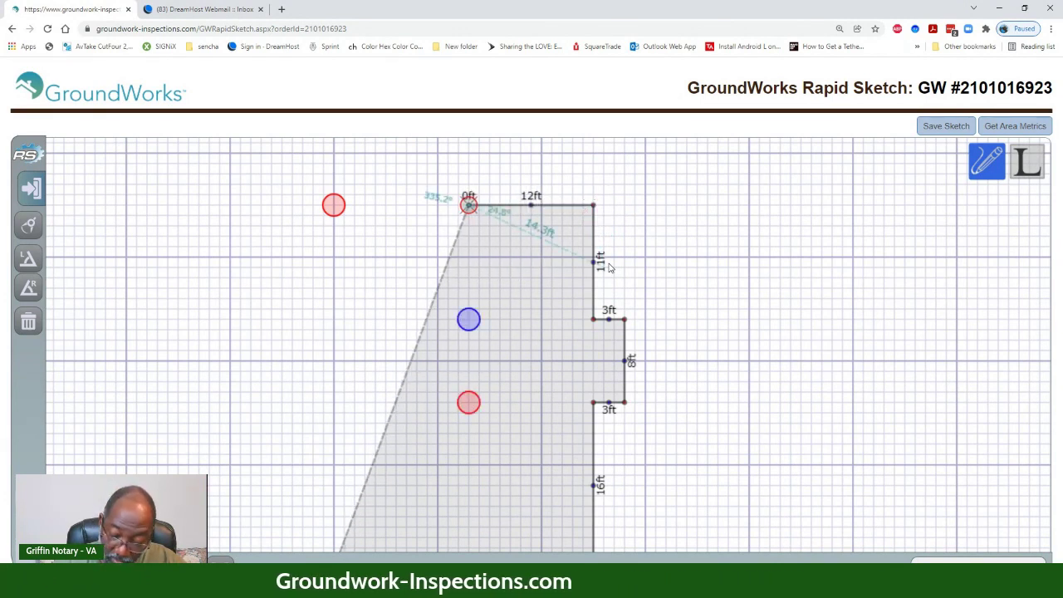
key(Left)
key(Left)
key(Left)
key(Left)
key(Right)
key(Right)
key(Right)
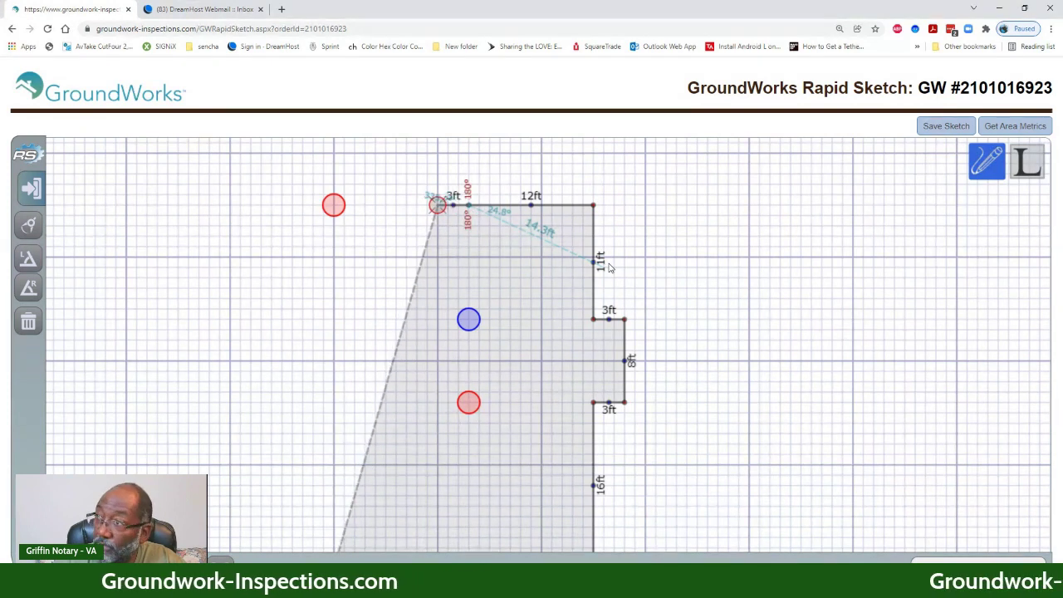
key(Right)
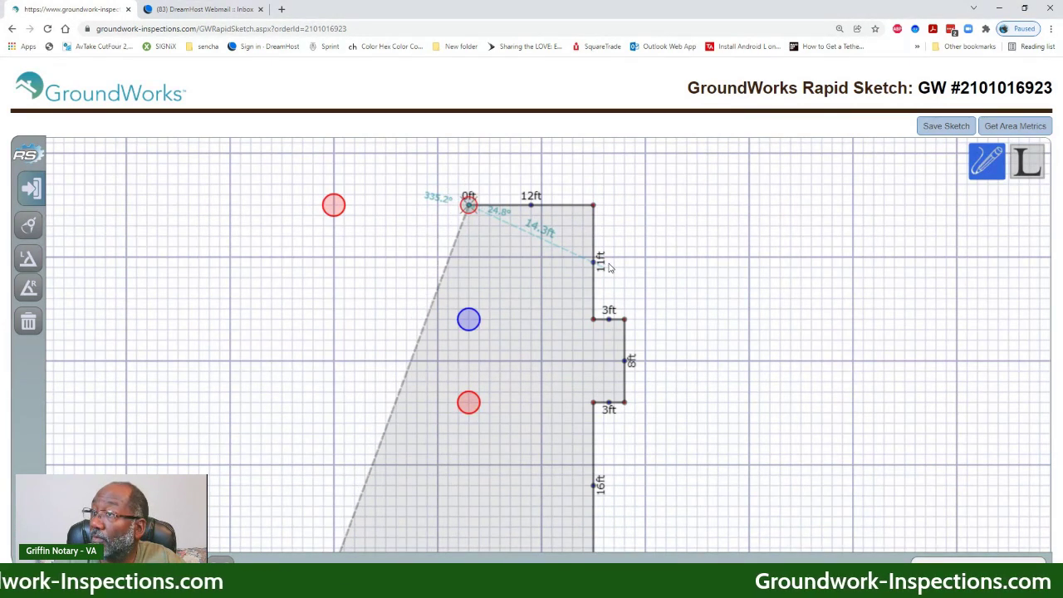
key(Down)
key(Down)
key(Down)
key(Down)
key(Down)
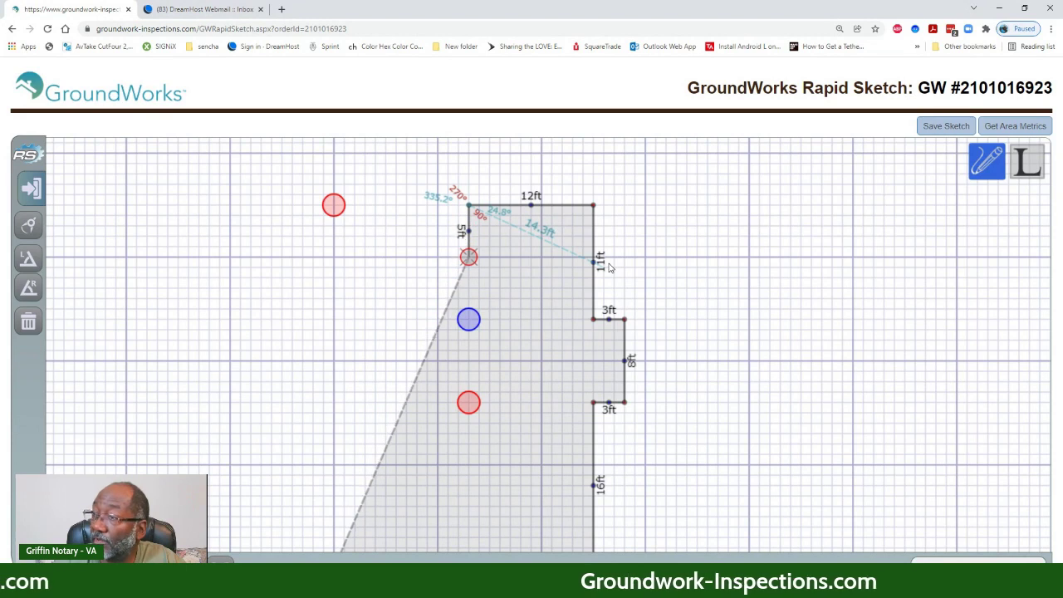
key(Return)
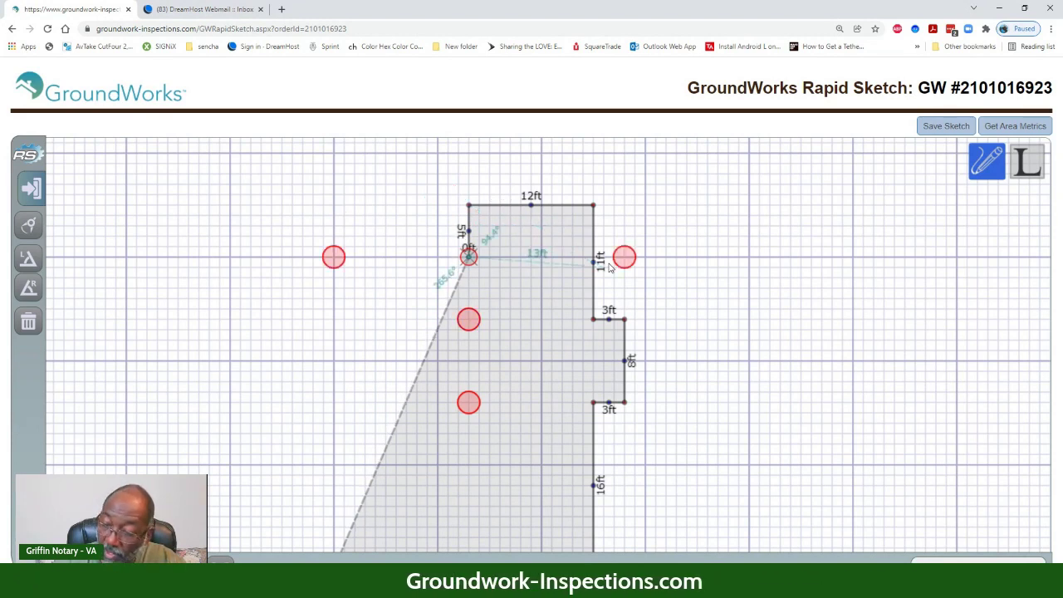
key(Left)
key(Left)
key(Left)
key(Left)
key(Left)
key(Left)
key(Left)
key(Left)
key(Left)
key(Left)
key(Left)
key(Left)
key(Left)
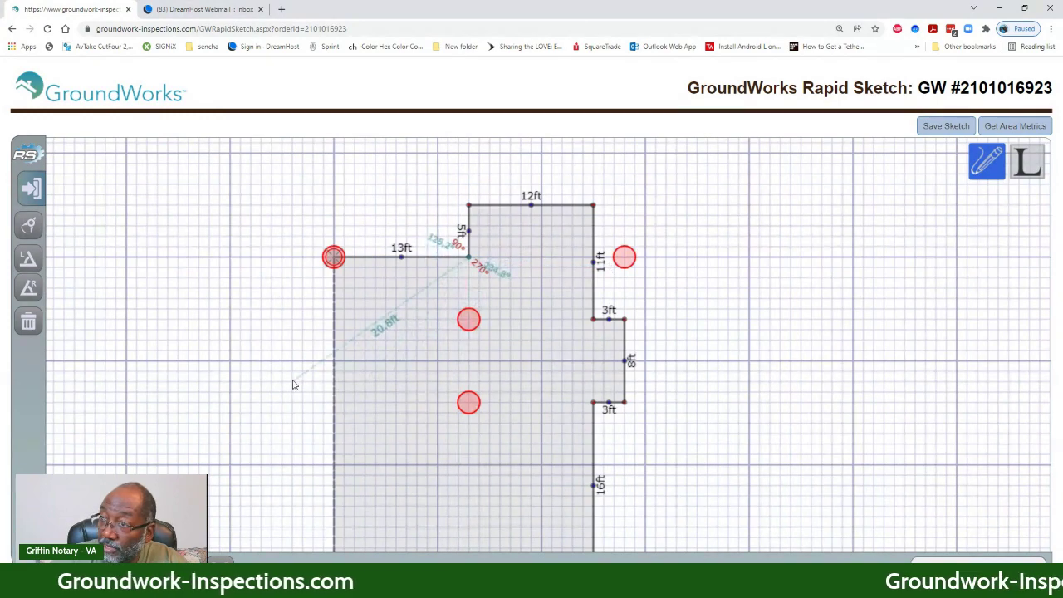
mouse_move(294, 382)
mouse_down()
mouse_move(297, 254)
mouse_move(279, 344)
mouse_up()
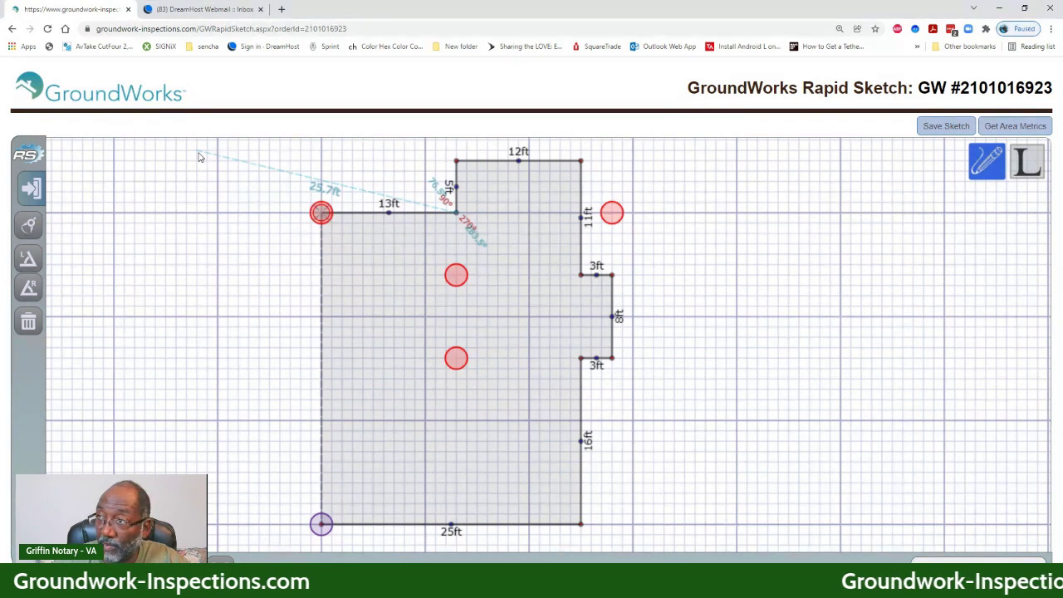
key(Right)
key(Right)
key(Right)
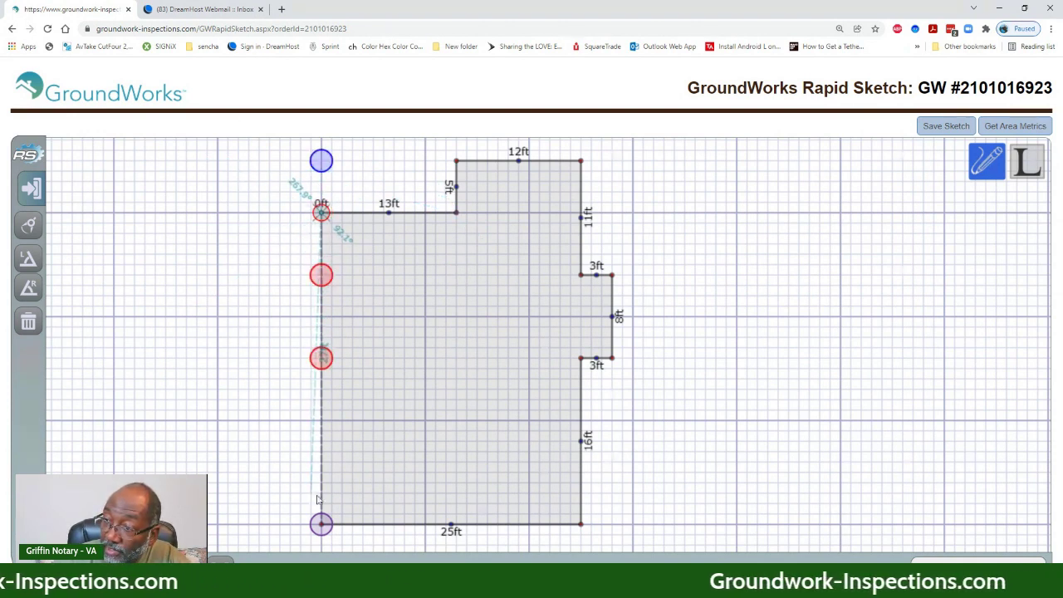
- Close the outline with a 30ft left wall and label the 834ft² area First Floor
click(322, 524)
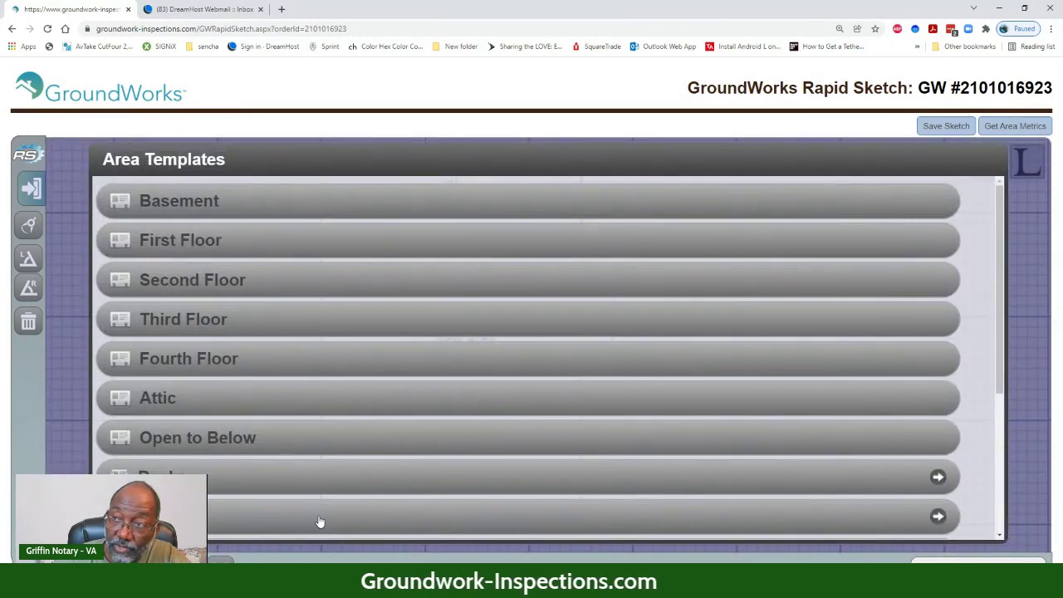
click(182, 240)
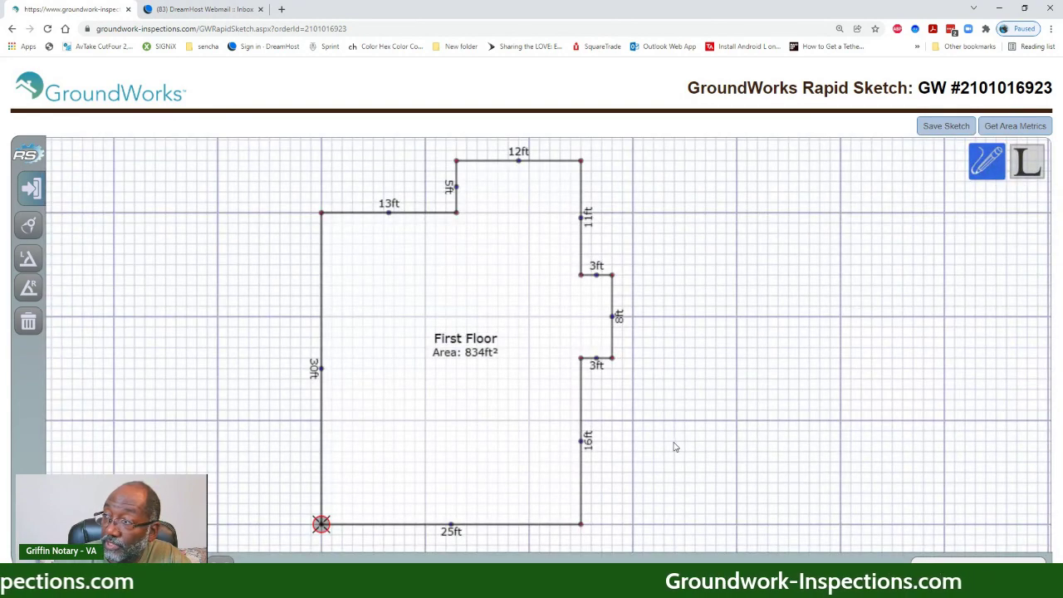
drag(671, 444, 592, 420)
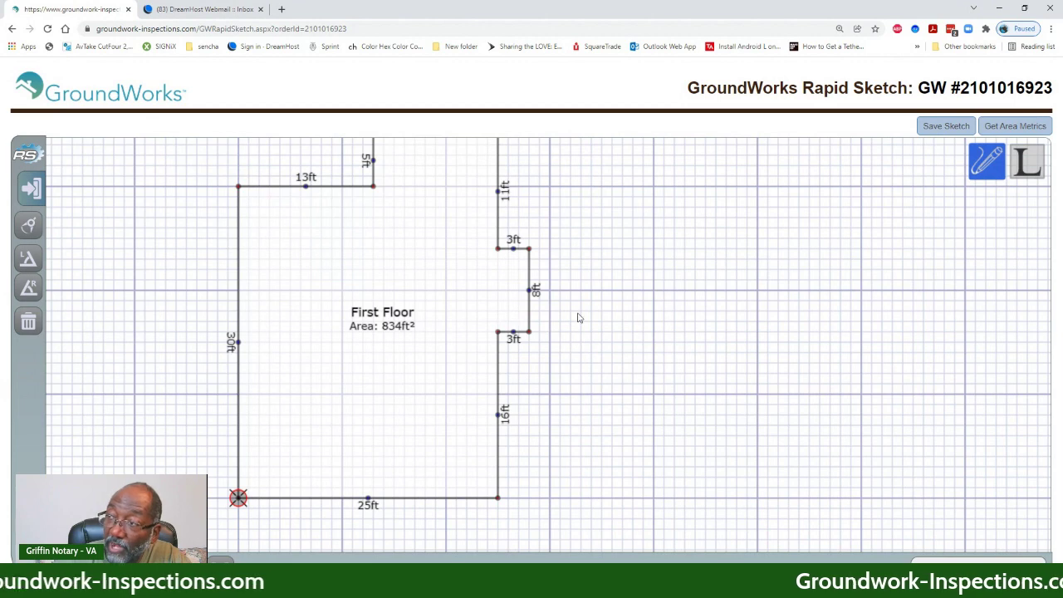
mouse_move(576, 316)
mouse_down()
mouse_move(584, 347)
mouse_move(592, 310)
mouse_up()
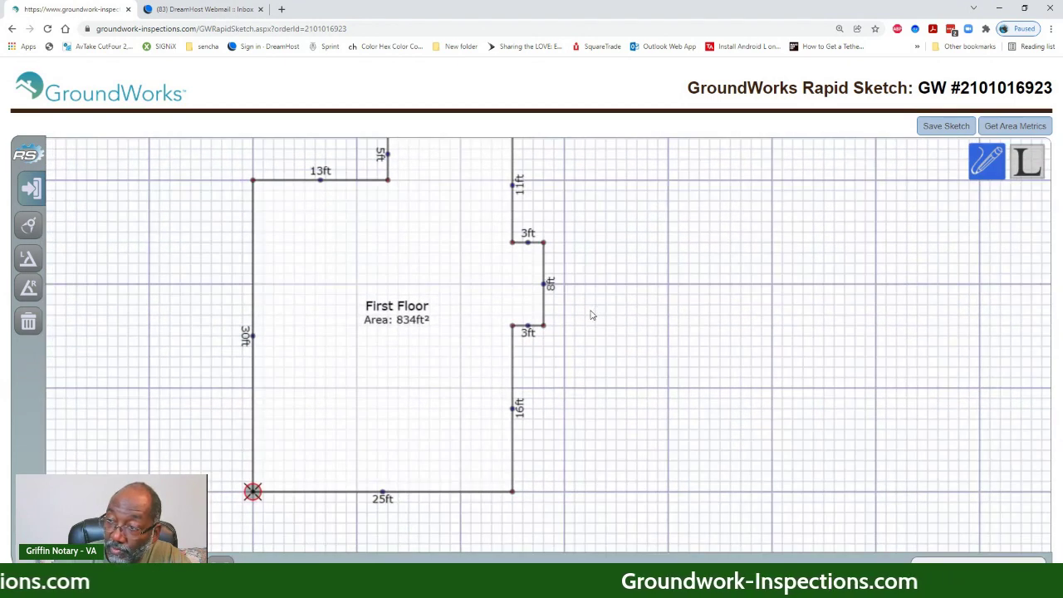
mouse_move(542, 379)
mouse_down()
mouse_move(561, 375)
mouse_move(582, 441)
mouse_move(588, 424)
mouse_up()
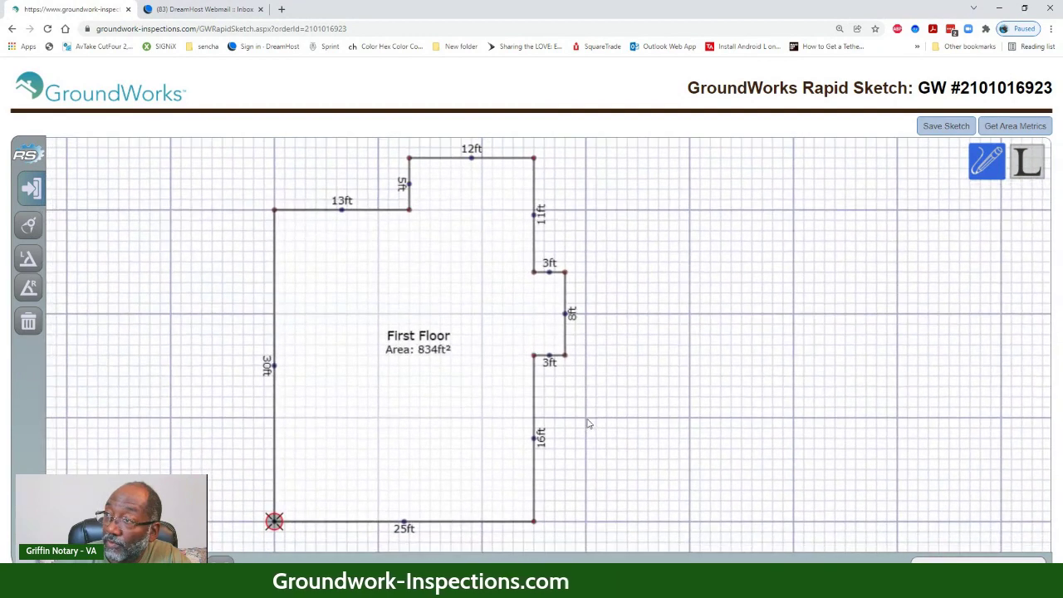
scroll(590, 404, down, 1)
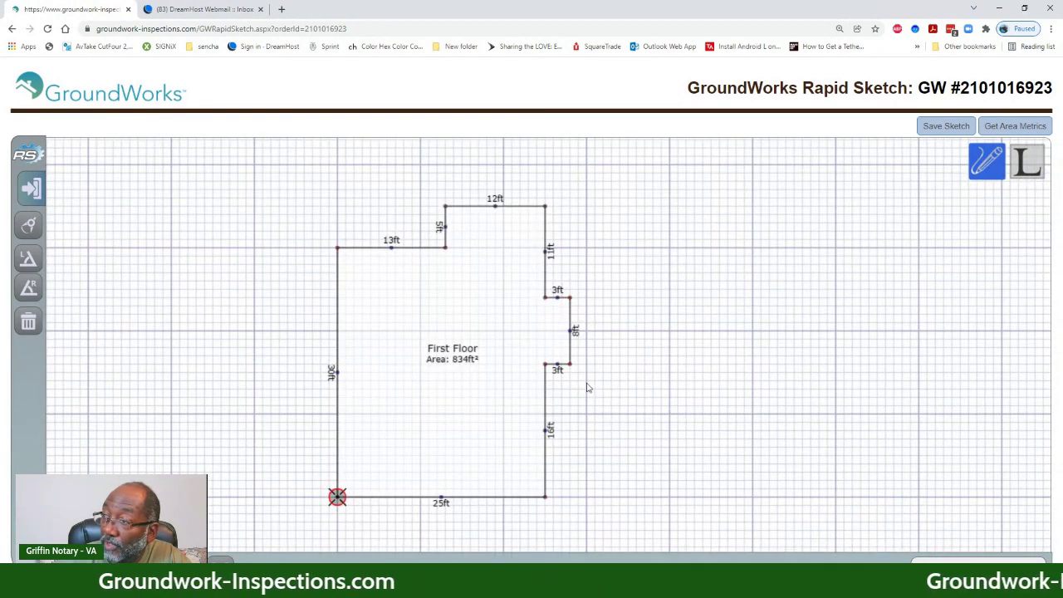
drag(586, 388, 585, 368)
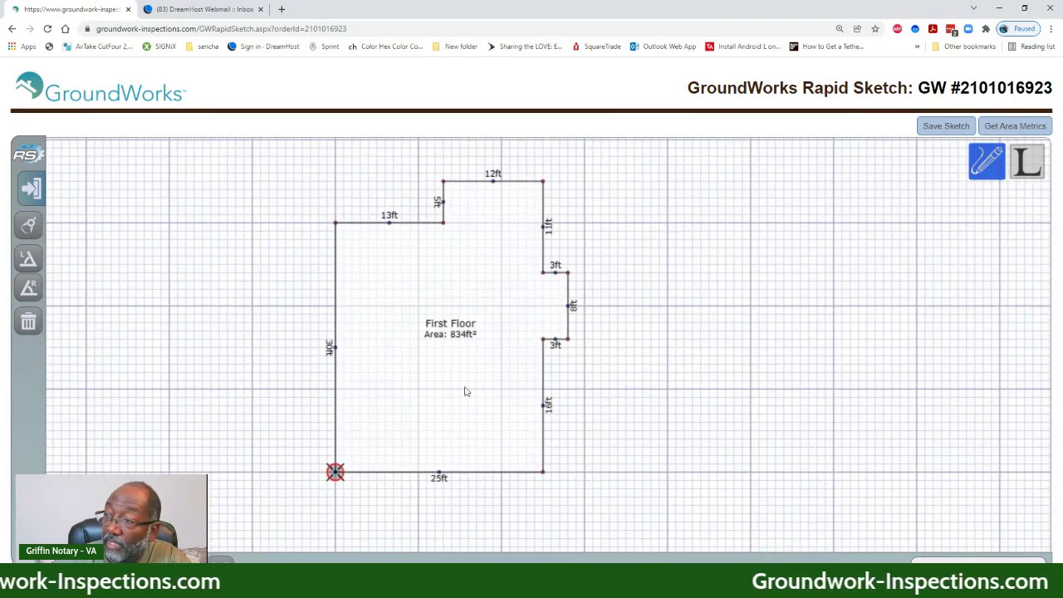
click(473, 438)
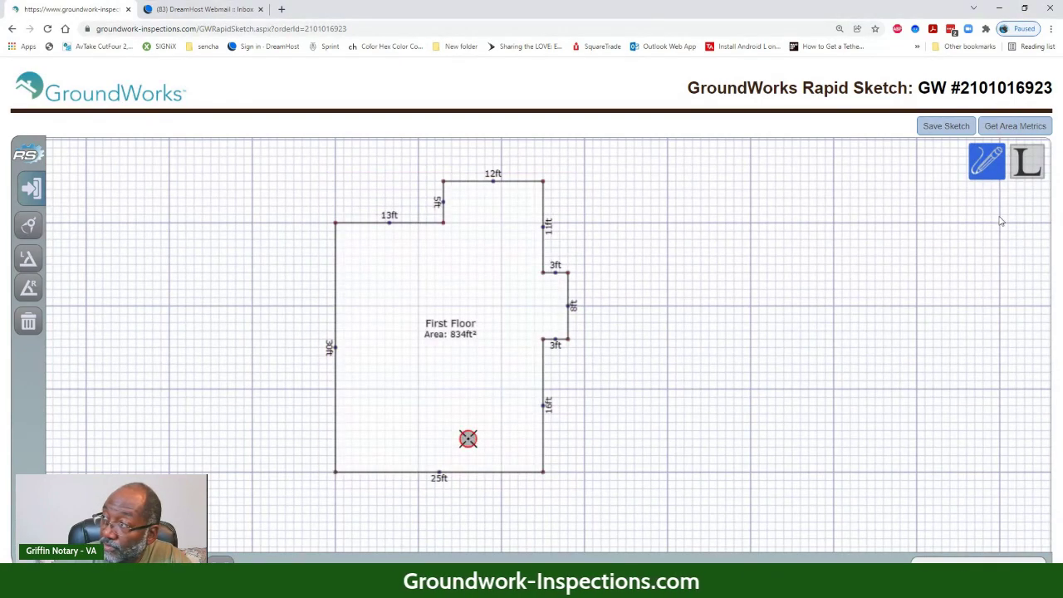
- Place room labels Living, two Bedrooms, Bath, Kitchen and Laundry inside the First Floor
click(1028, 159)
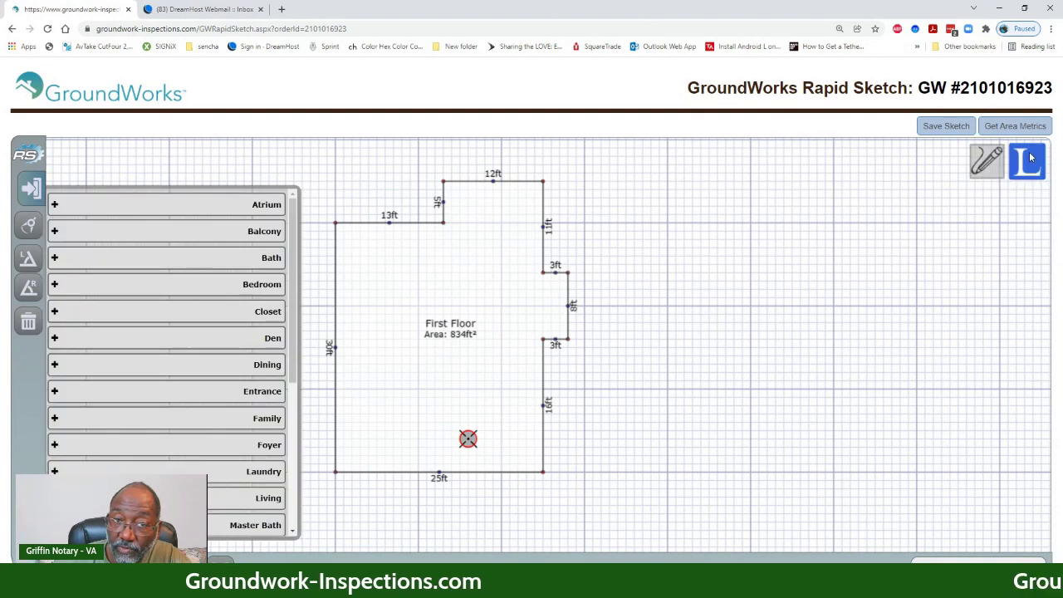
click(259, 497)
click(359, 414)
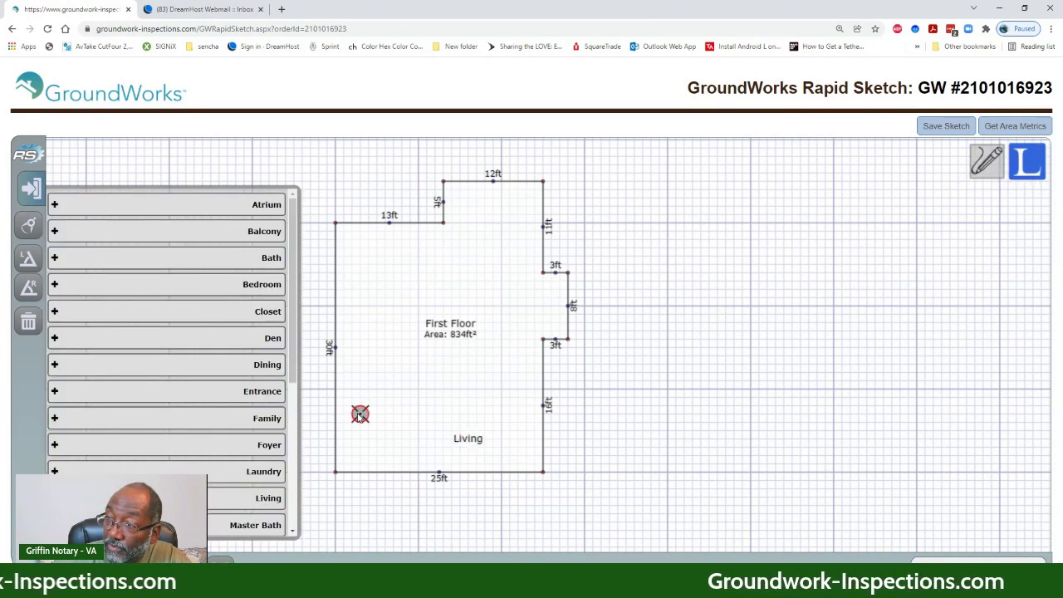
click(257, 286)
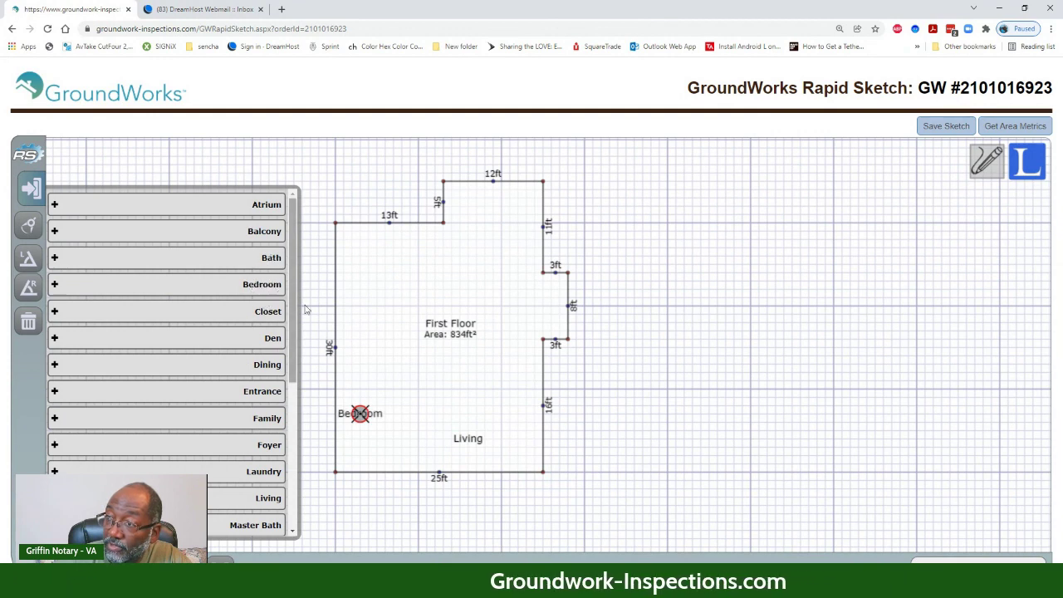
click(358, 282)
click(263, 283)
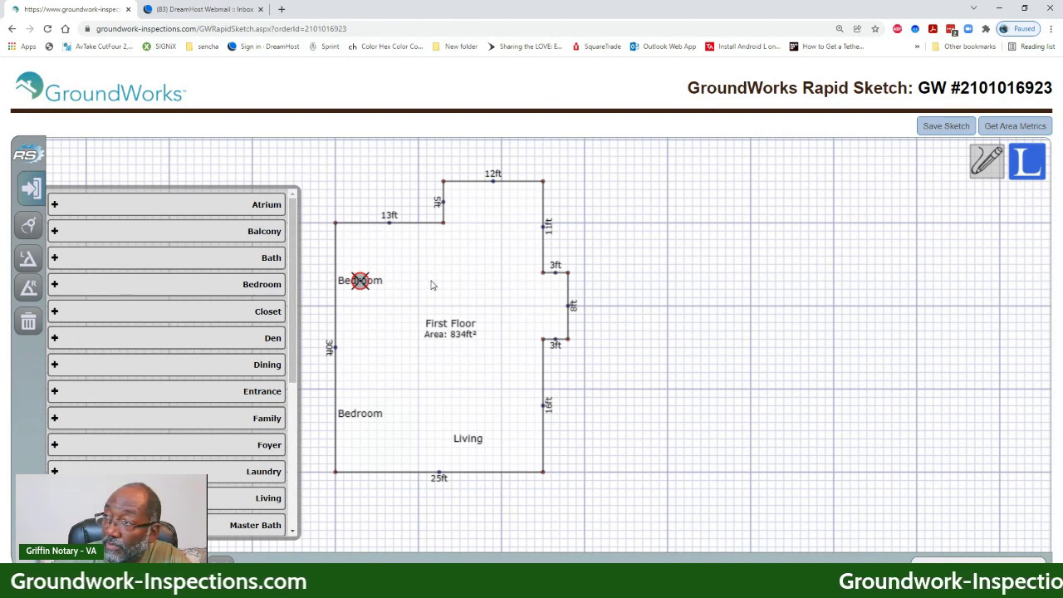
click(424, 276)
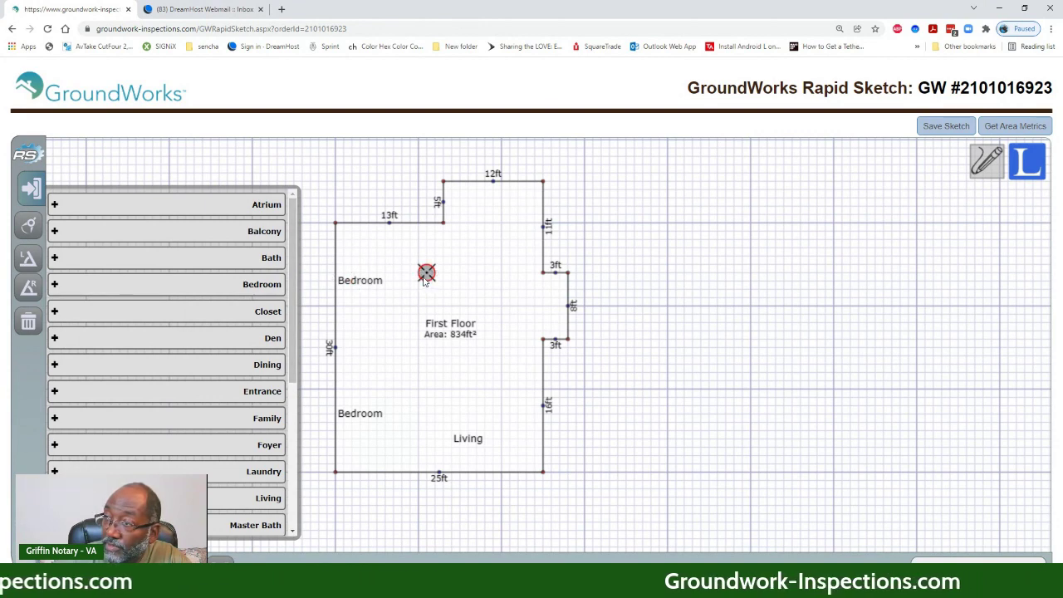
click(271, 259)
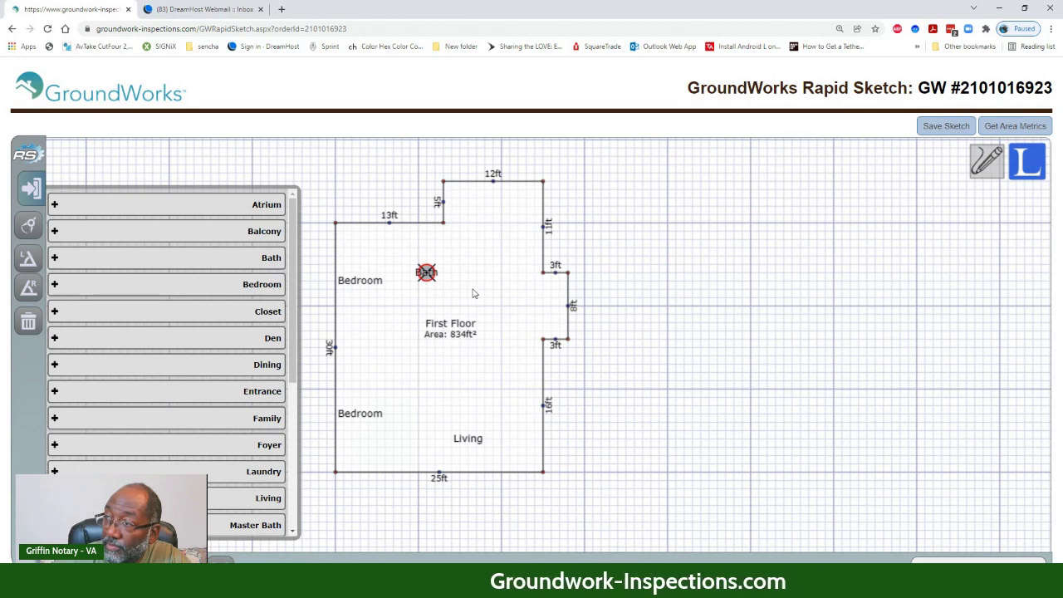
click(512, 291)
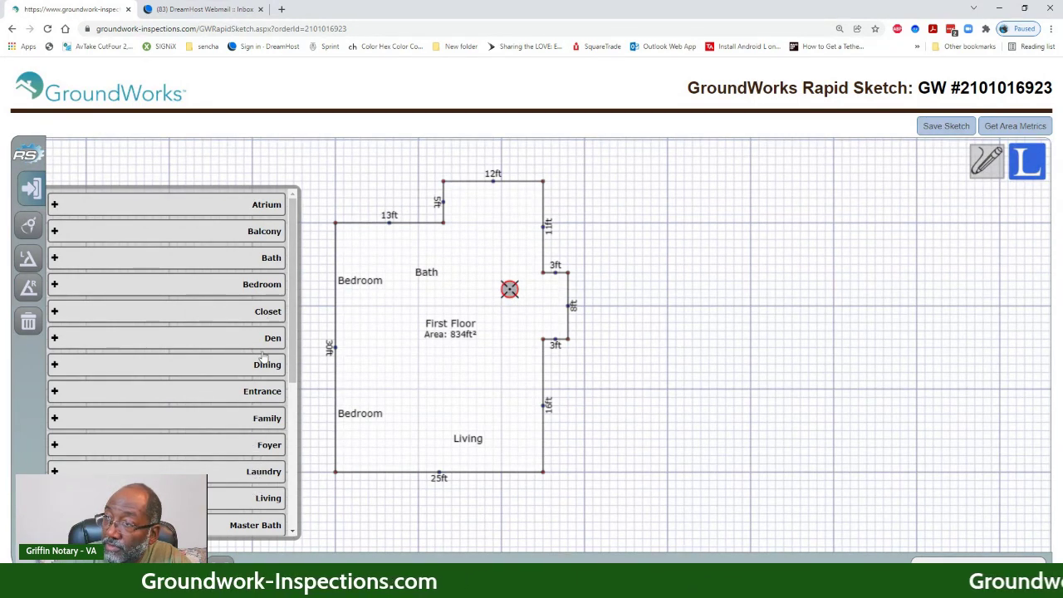
scroll(258, 421, down, 3)
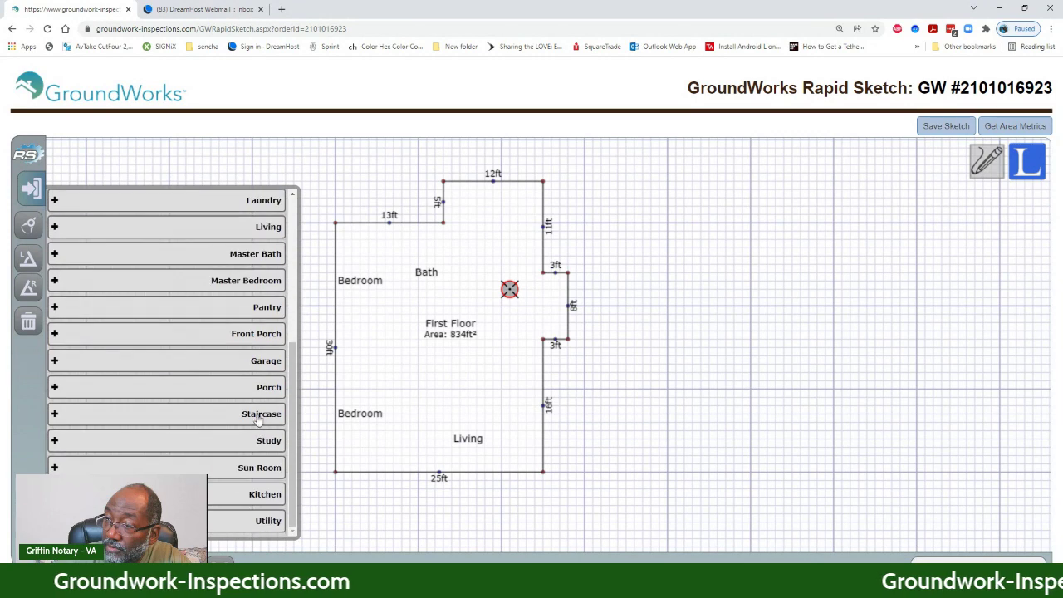
click(265, 494)
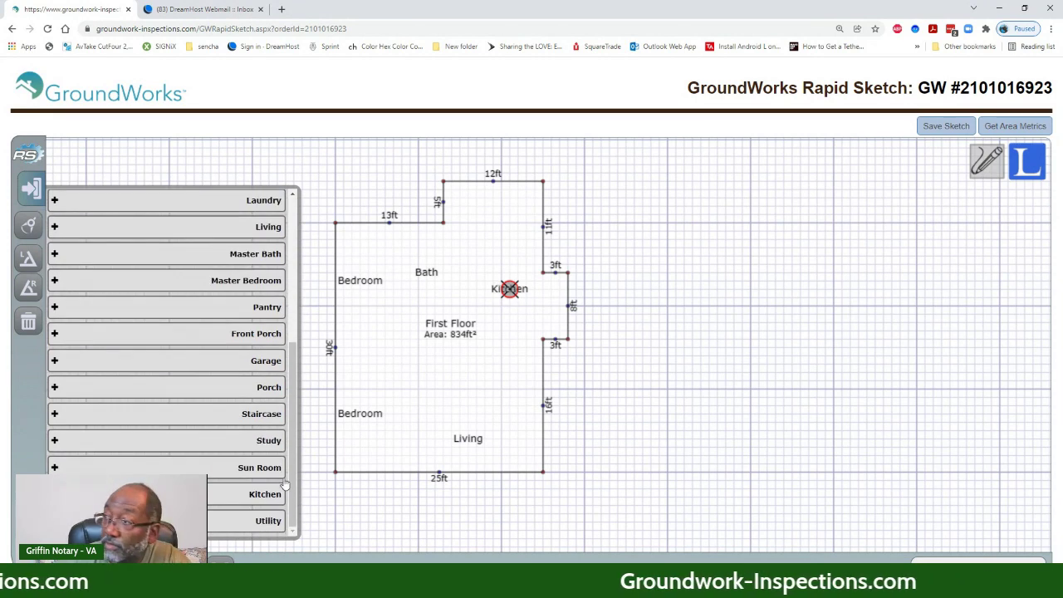
click(475, 200)
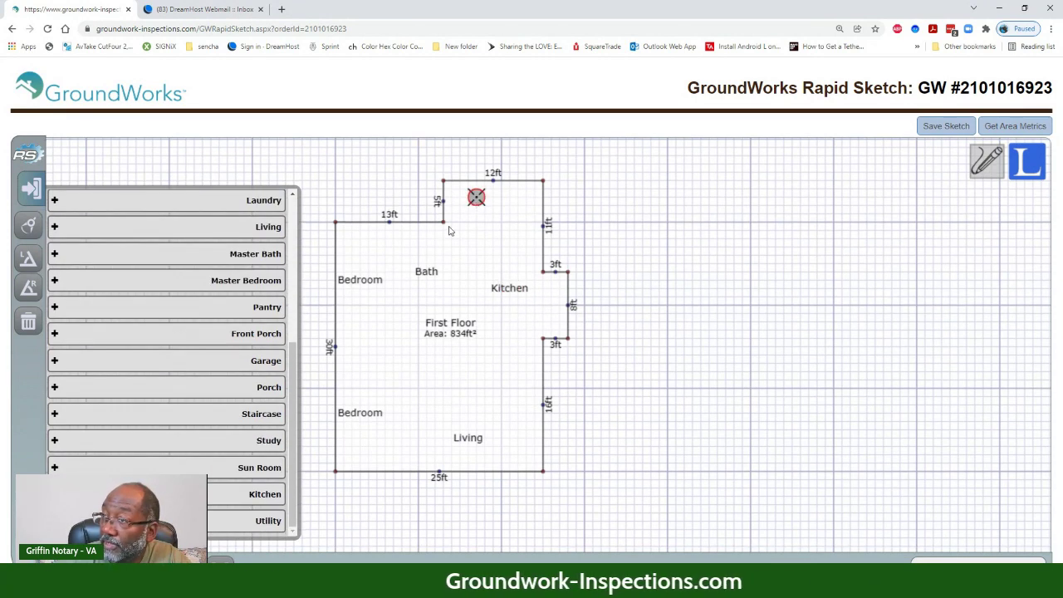
scroll(248, 379, up, 2)
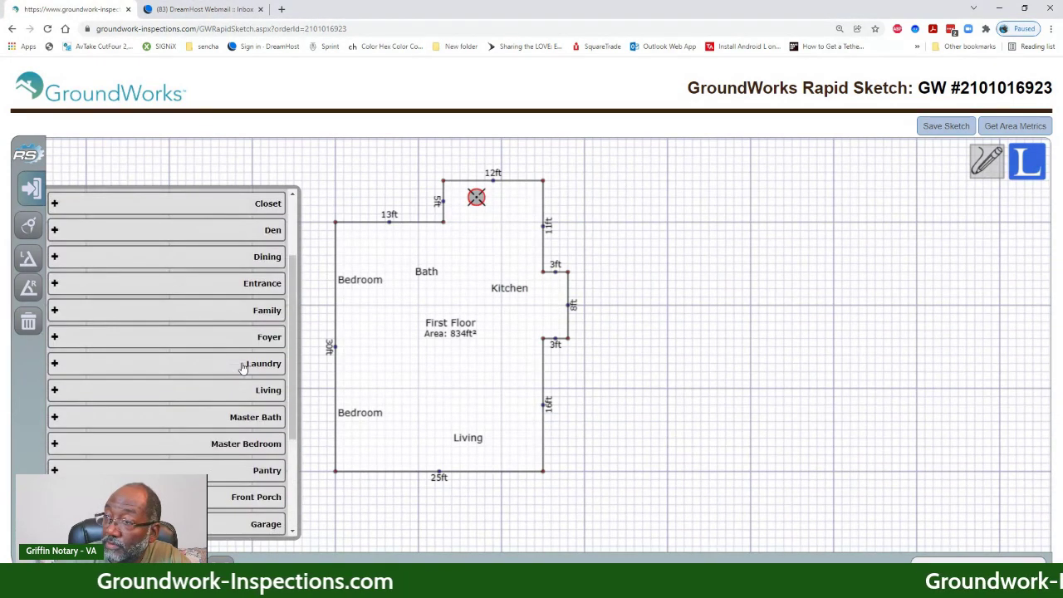
click(255, 472)
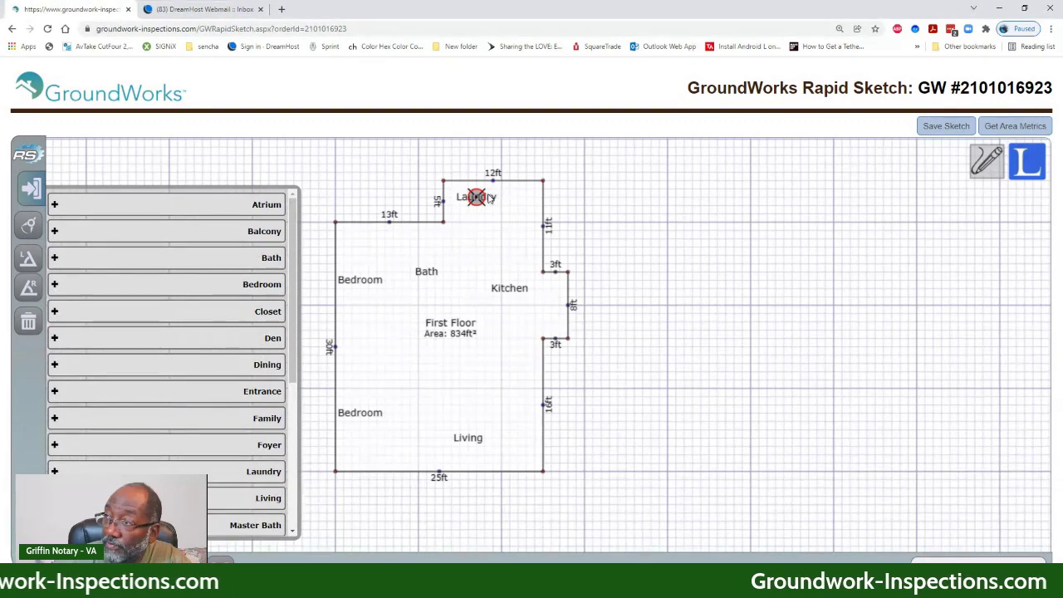
- Nudge the Laundry, Living and both Bedroom labels into tidier positions
click(490, 198)
key(Down)
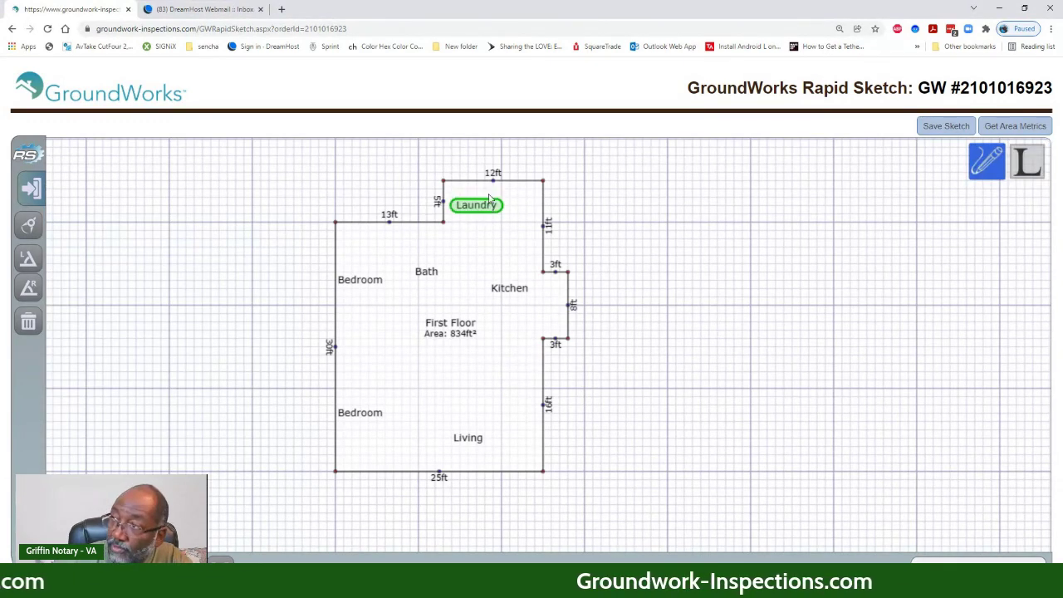
click(591, 198)
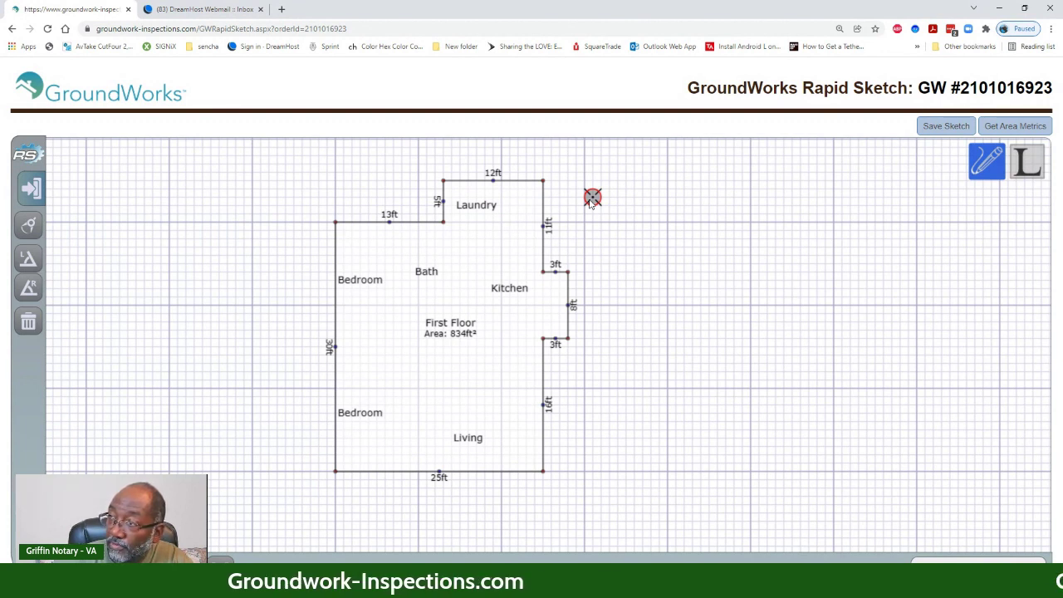
click(478, 441)
key(Up)
key(Up)
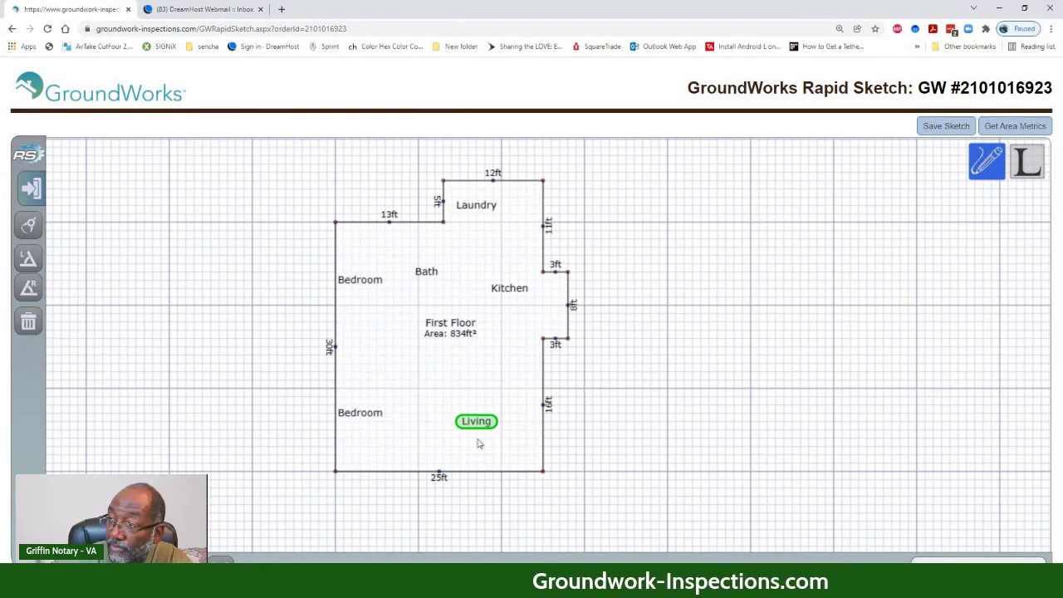
click(361, 283)
key(Right)
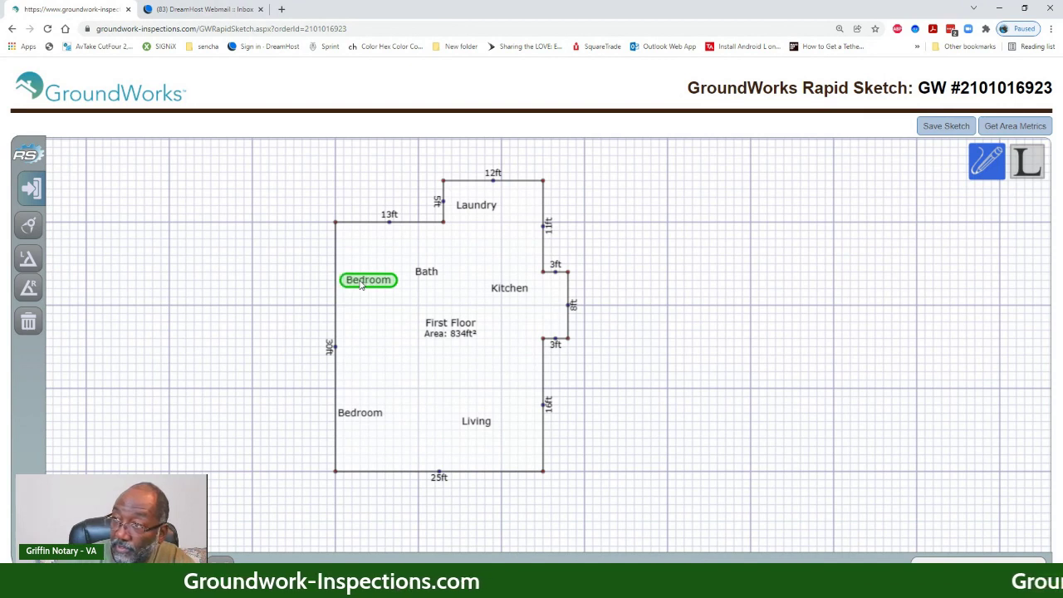
click(360, 422)
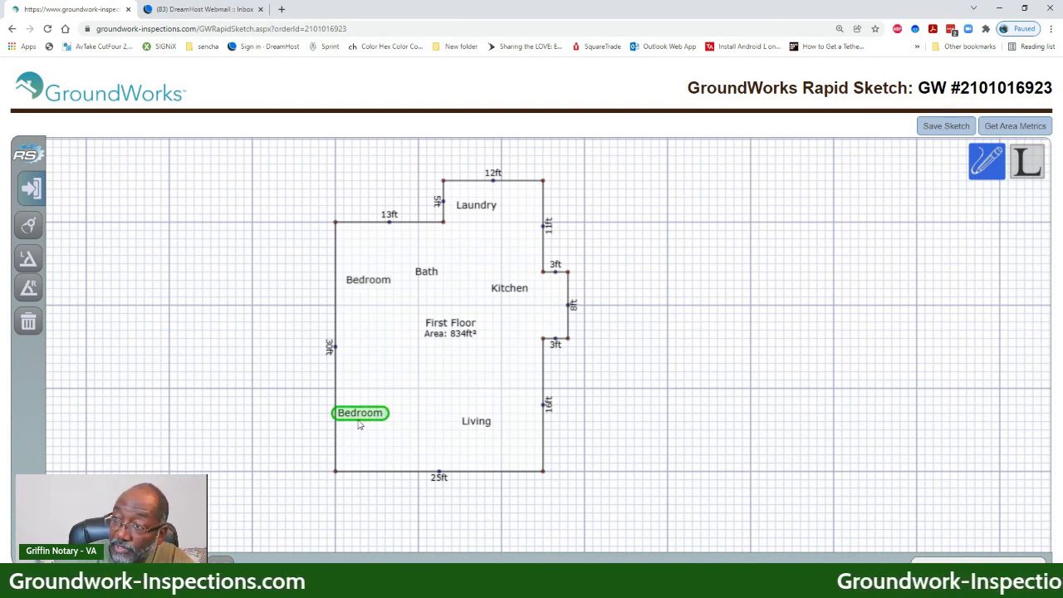
key(Right)
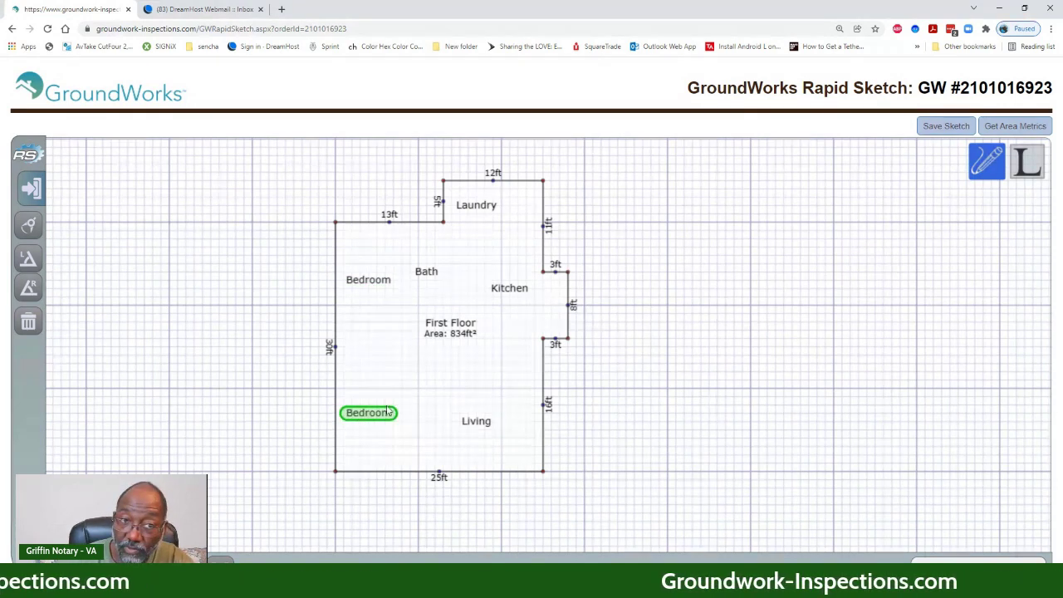
click(602, 408)
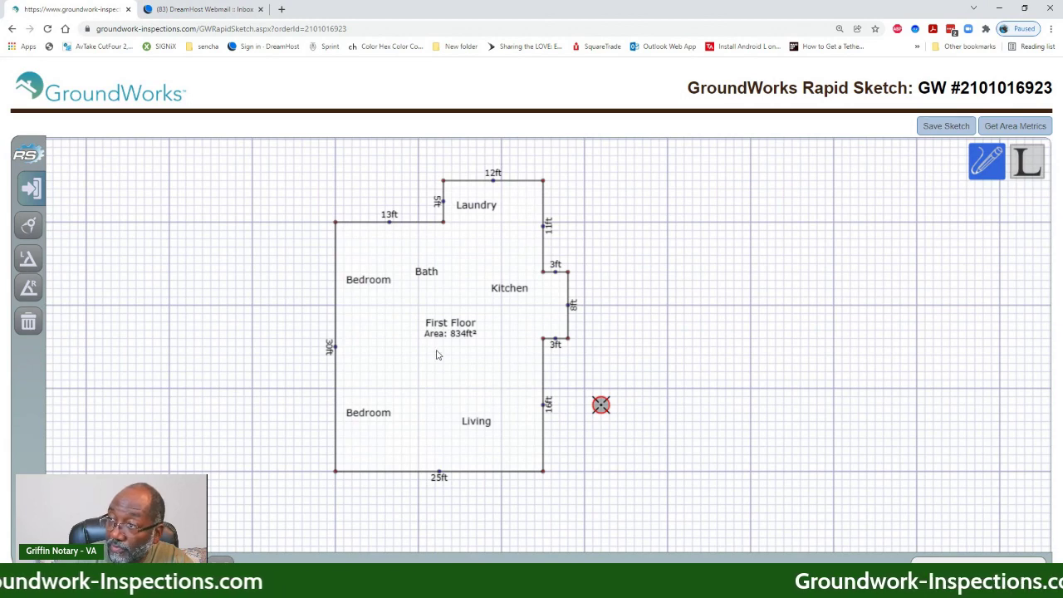
- Draw an 8ft by 12ft rectangular area of 96ft² above the house
drag(642, 262, 629, 363)
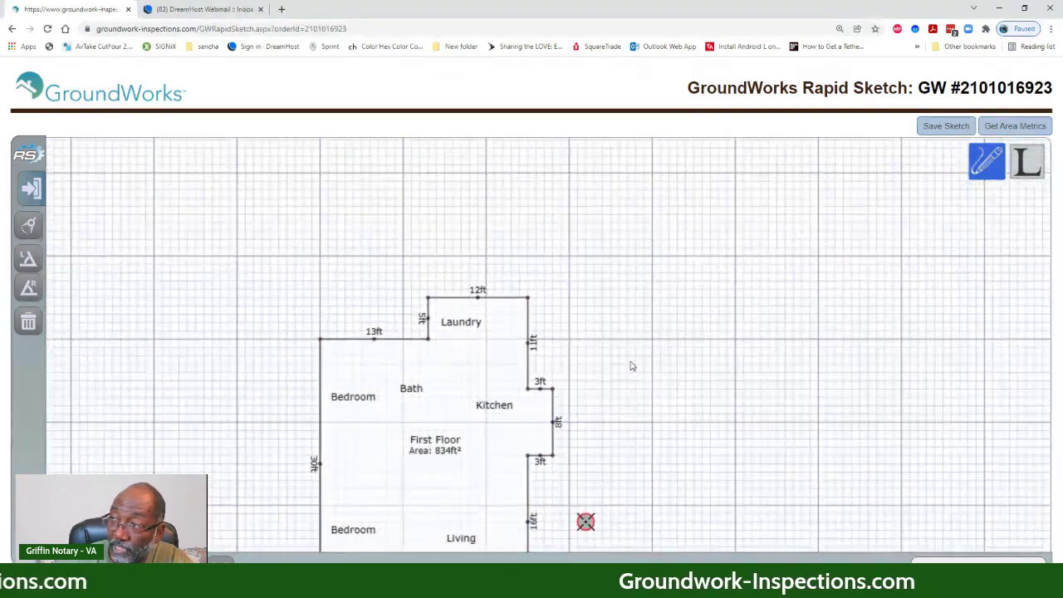
click(544, 248)
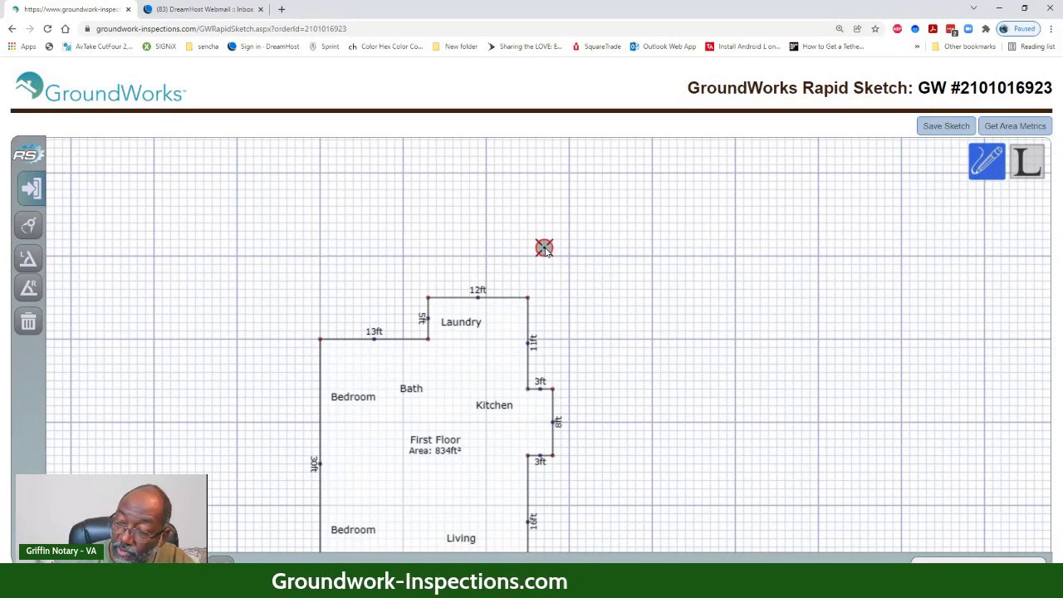
text(8)
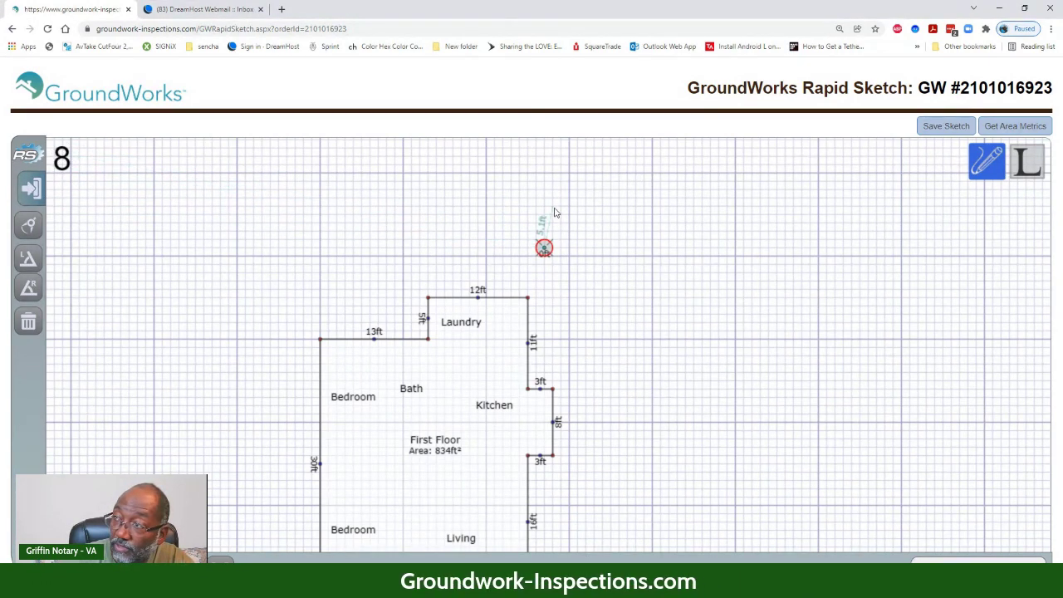
key(Right)
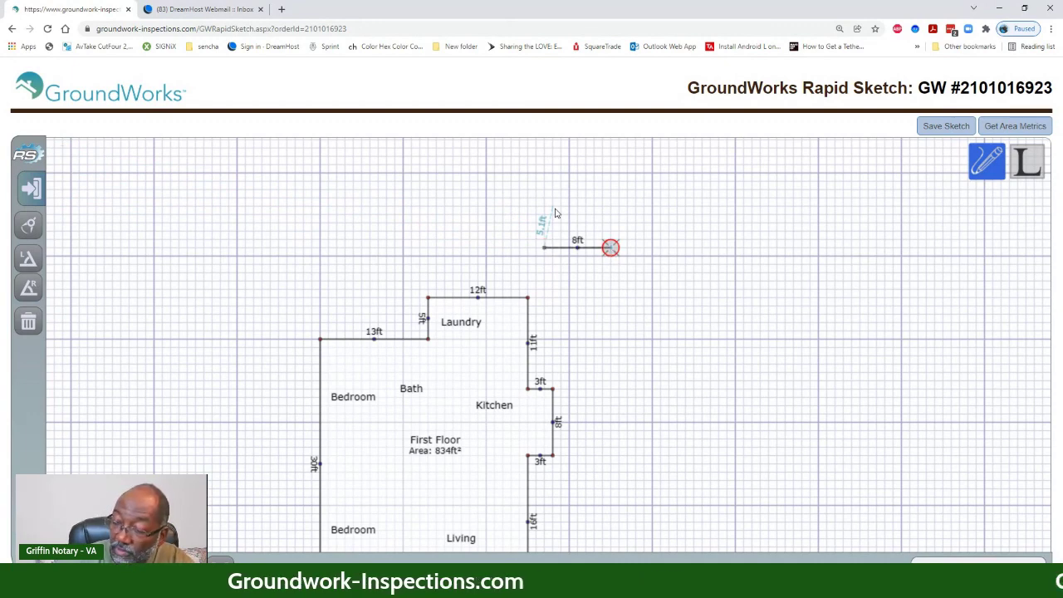
text(12)
key(Up)
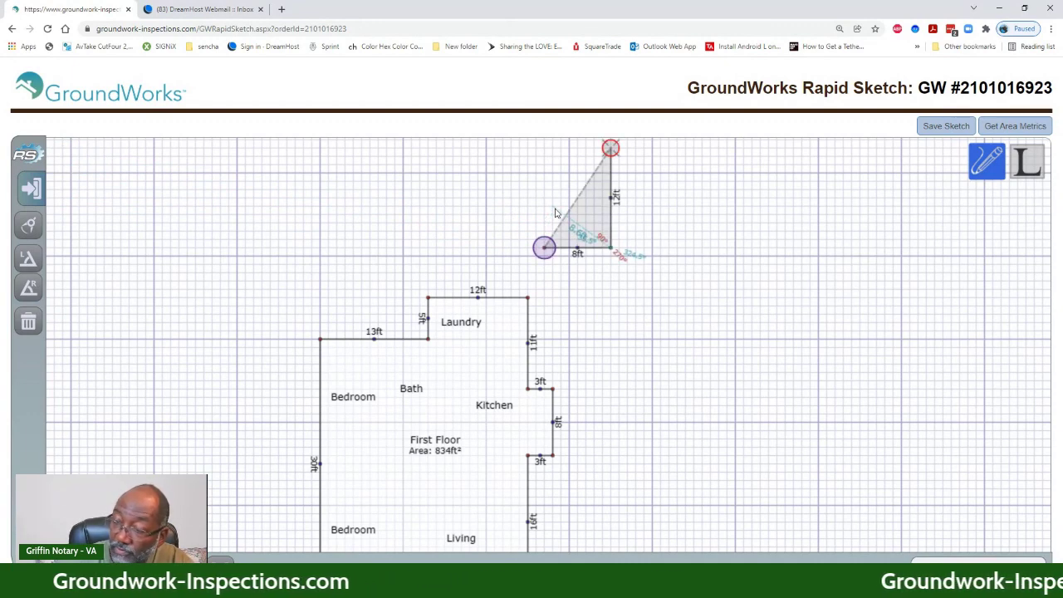
text(8)
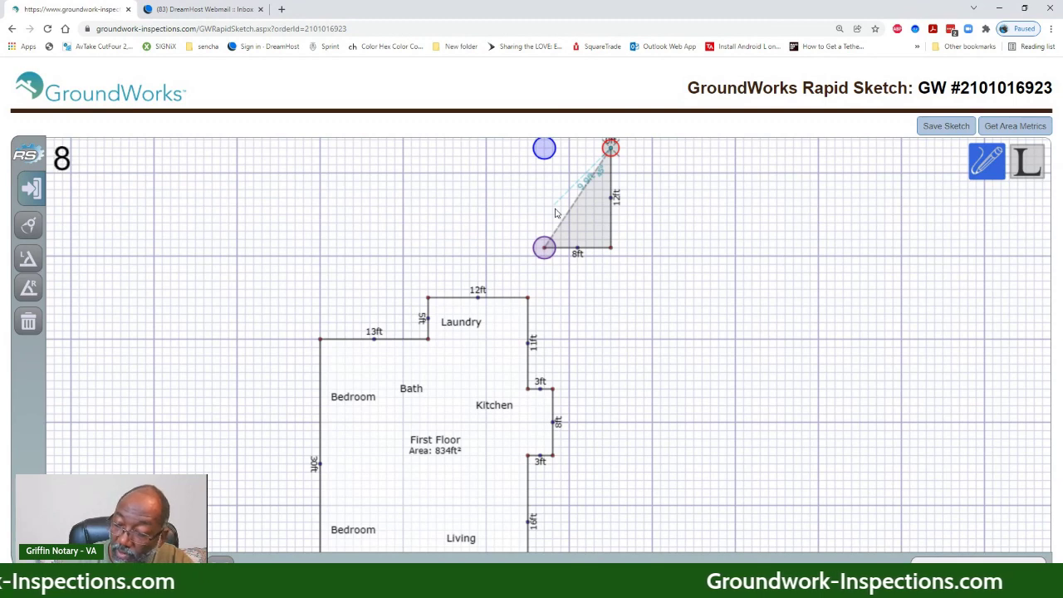
key(Left)
text(12)
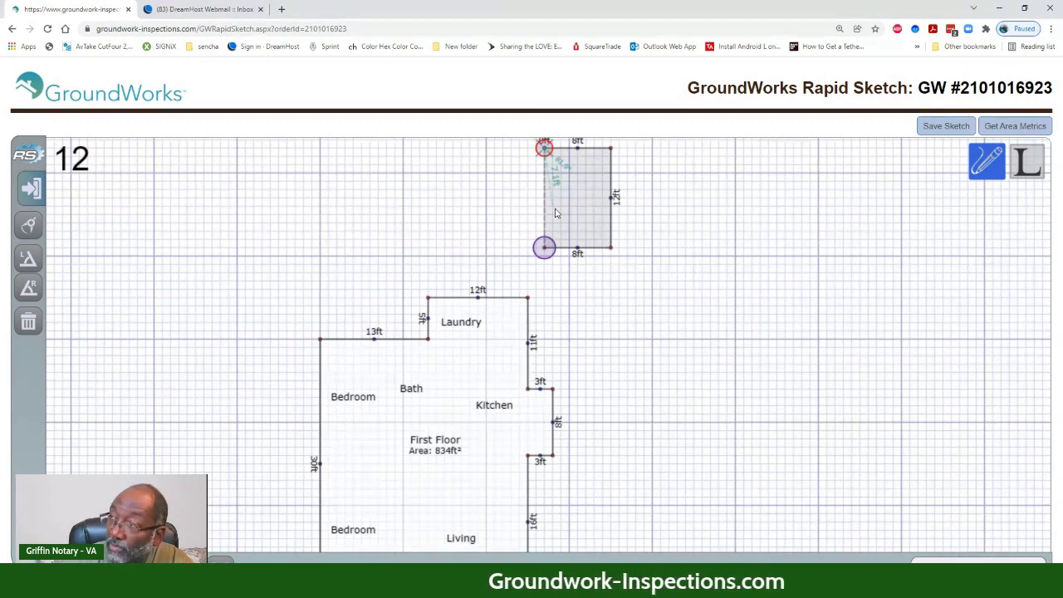
key(Down)
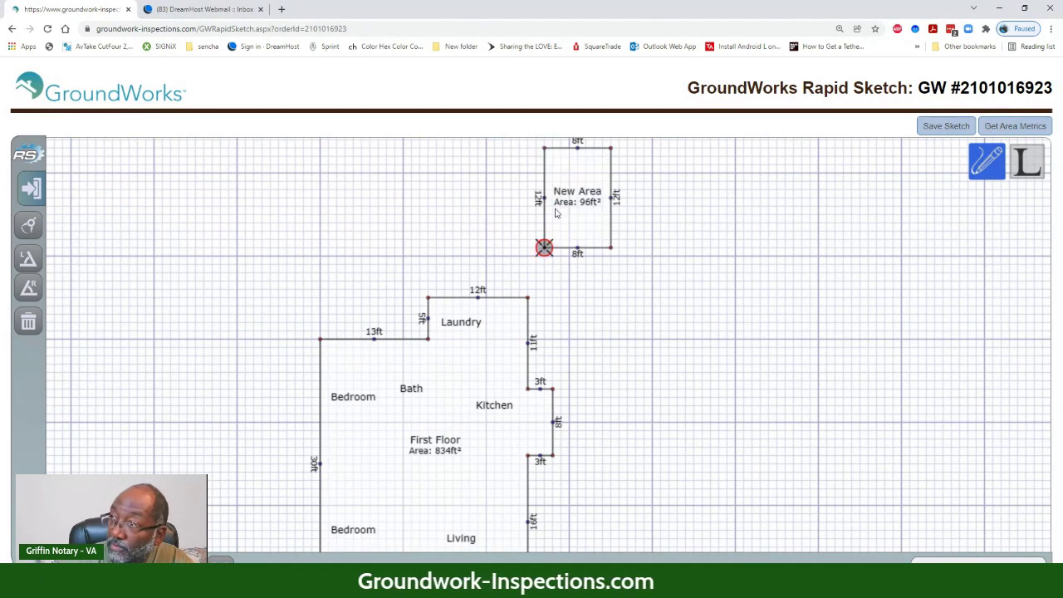
scroll(200, 333, down, 3)
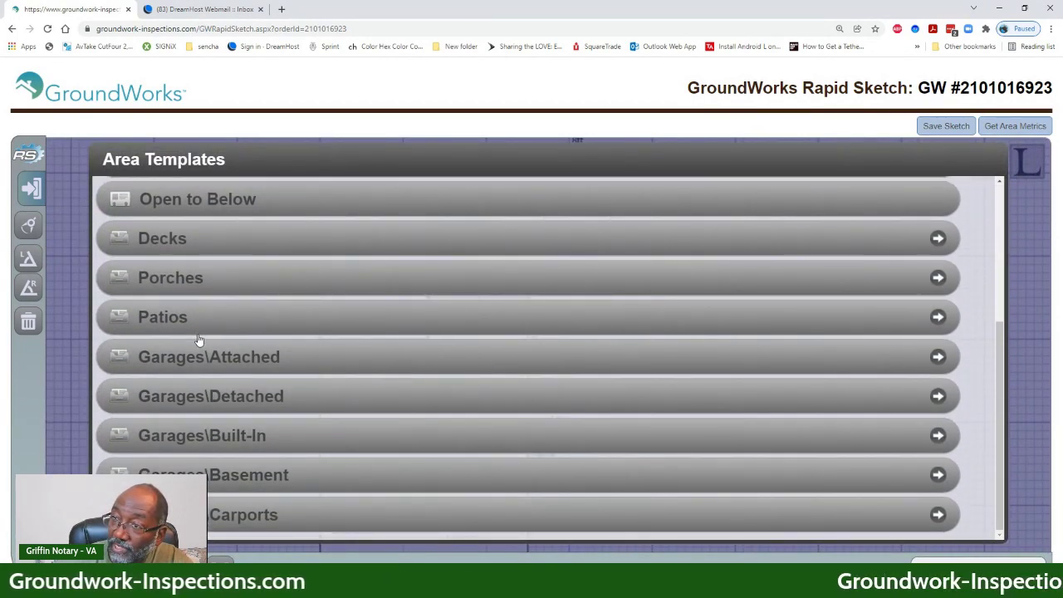
- Apply the 1 Car Attached template, then retype the label as 'Shed' at 110% zoom
click(177, 372)
click(199, 216)
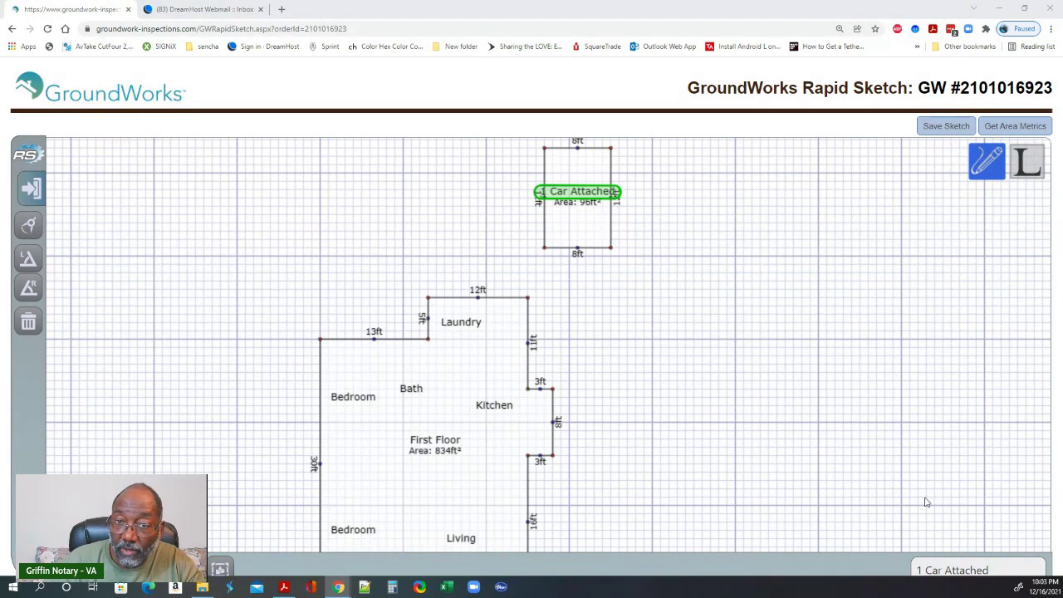
click(977, 570)
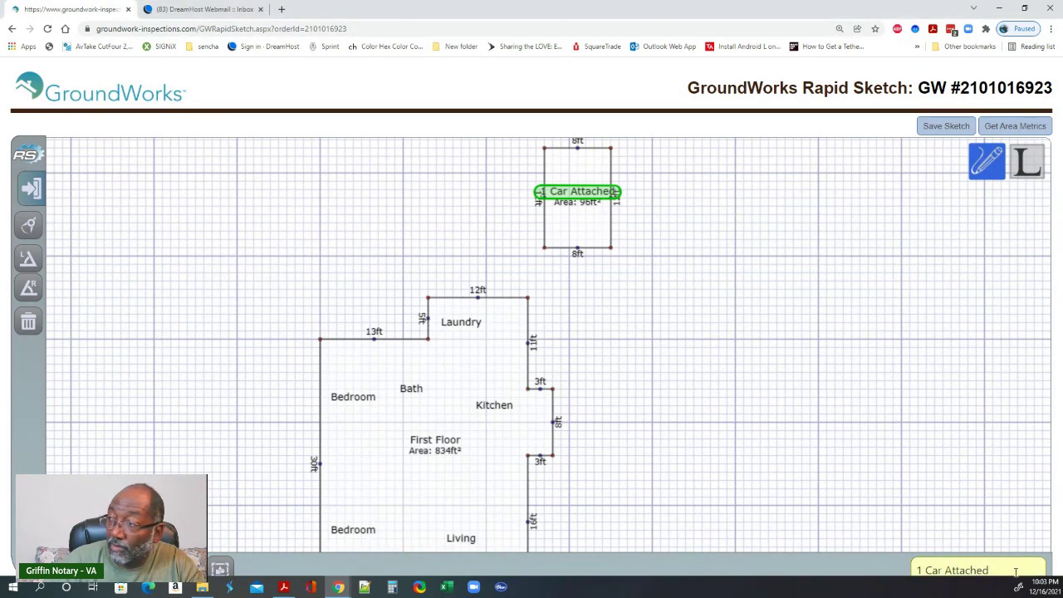
drag(1013, 569, 914, 570)
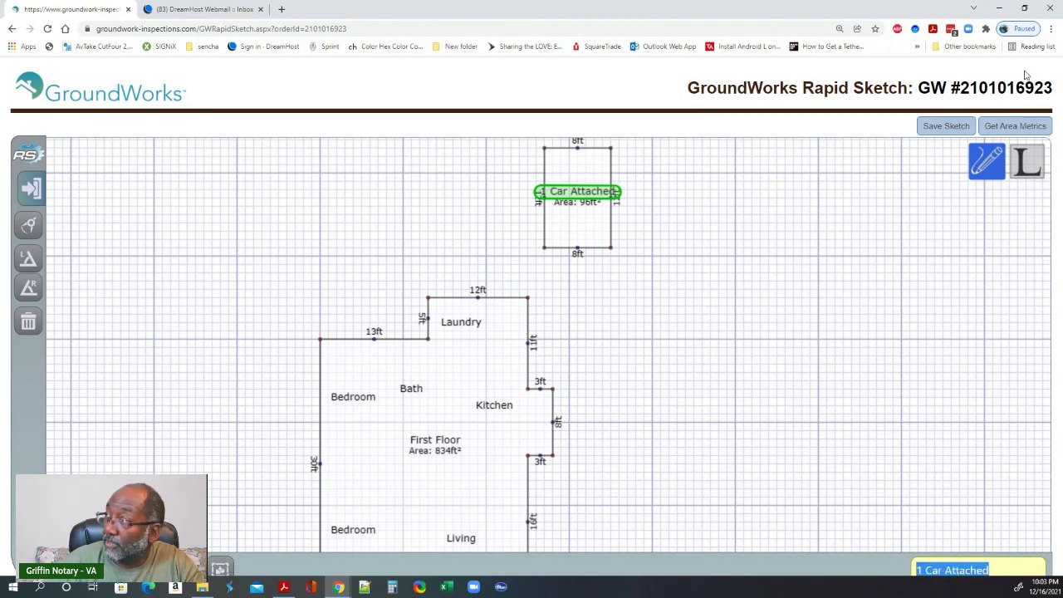
click(1051, 30)
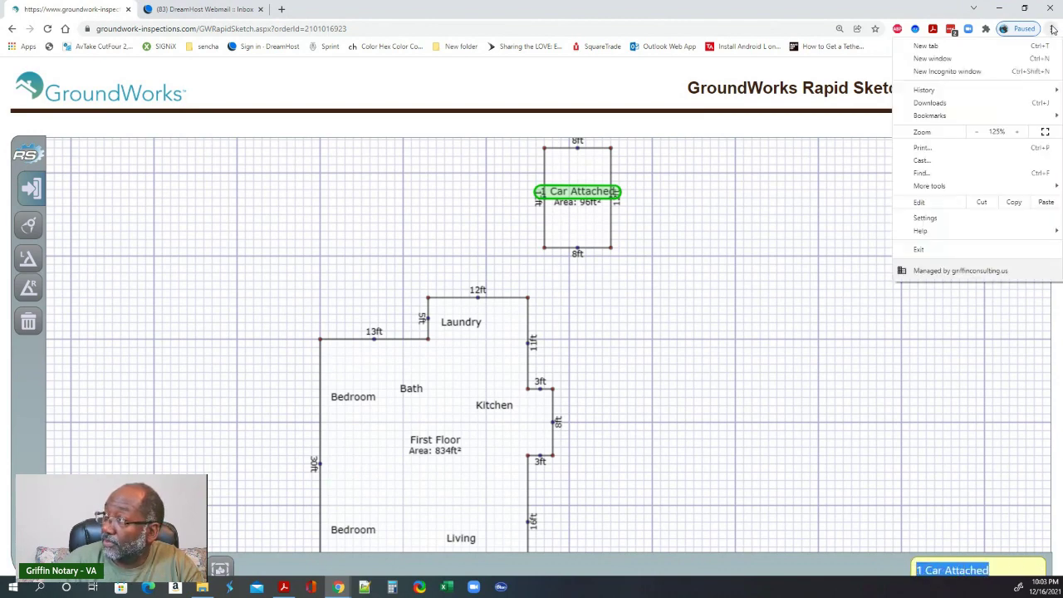
click(976, 133)
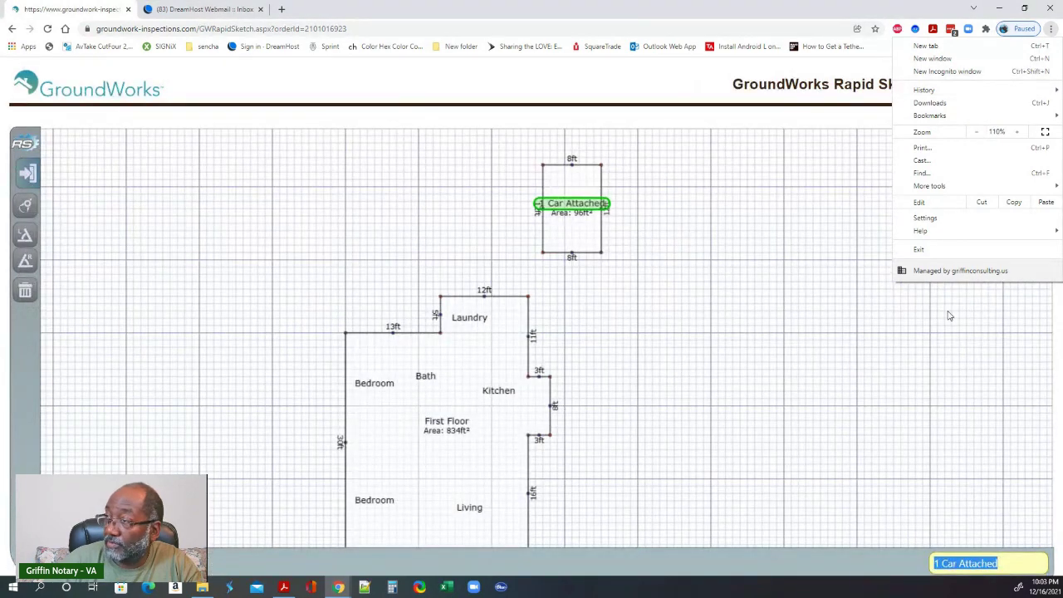
click(1012, 564)
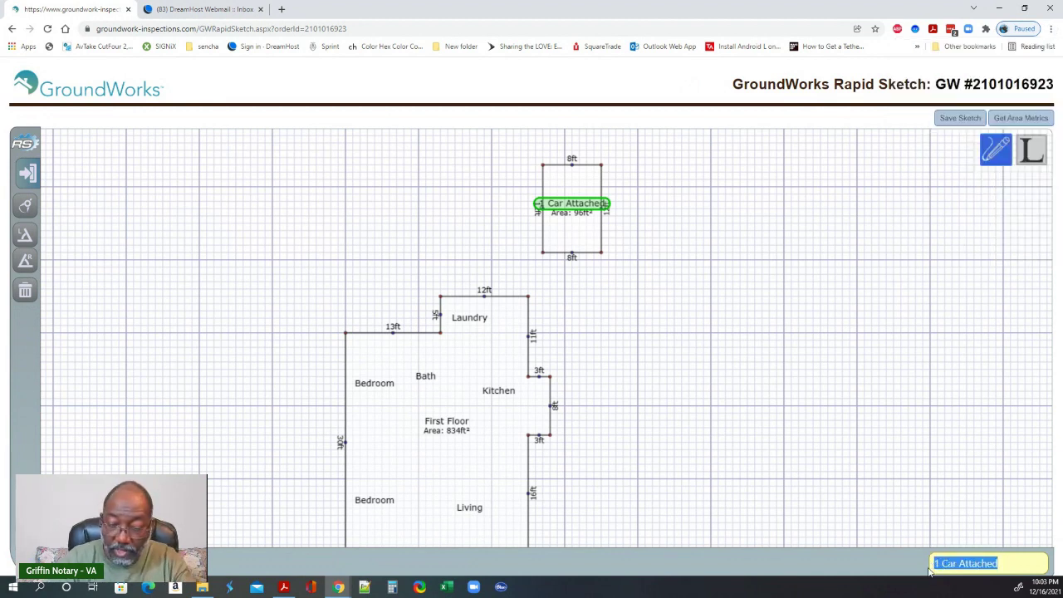
text(Shed)
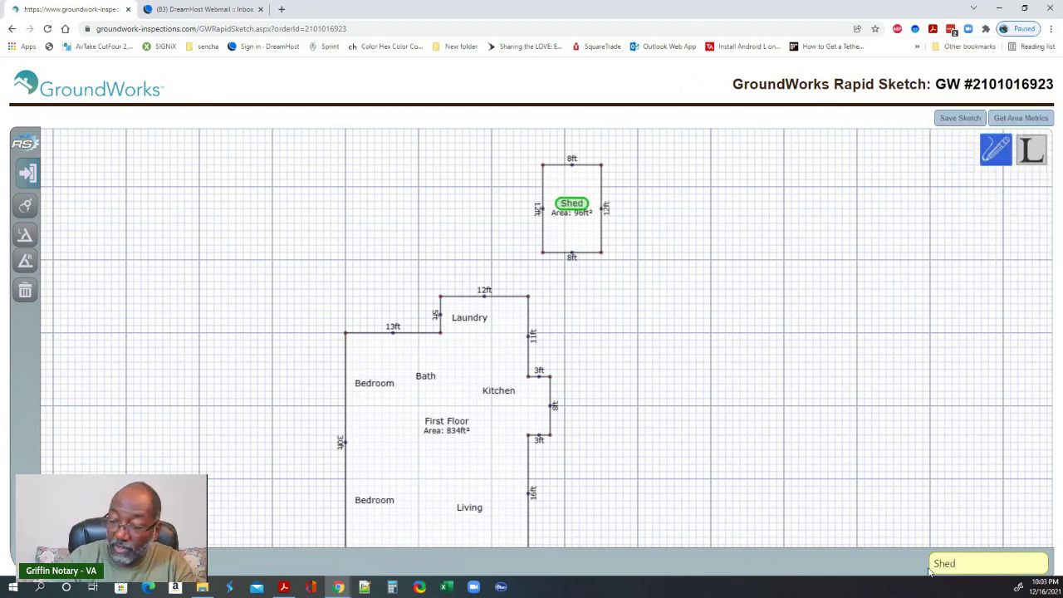
key(Return)
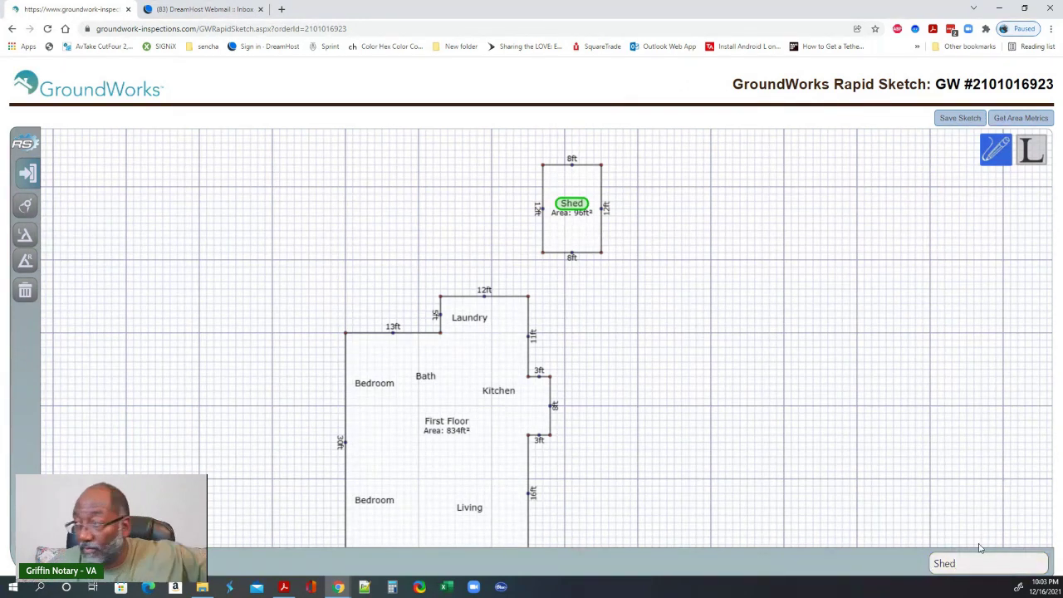
click(648, 208)
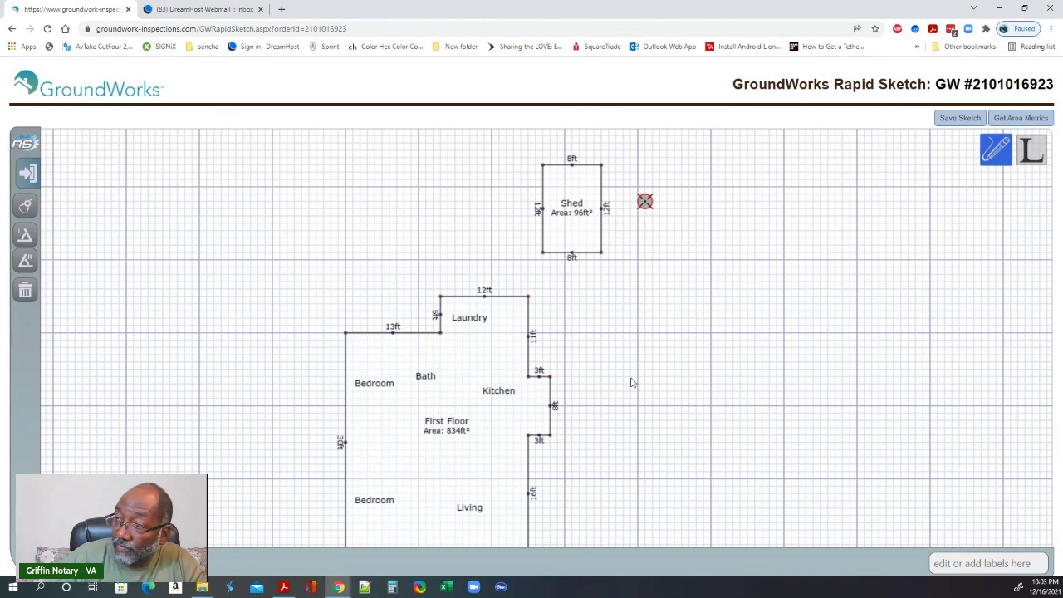
scroll(632, 357, down, 2)
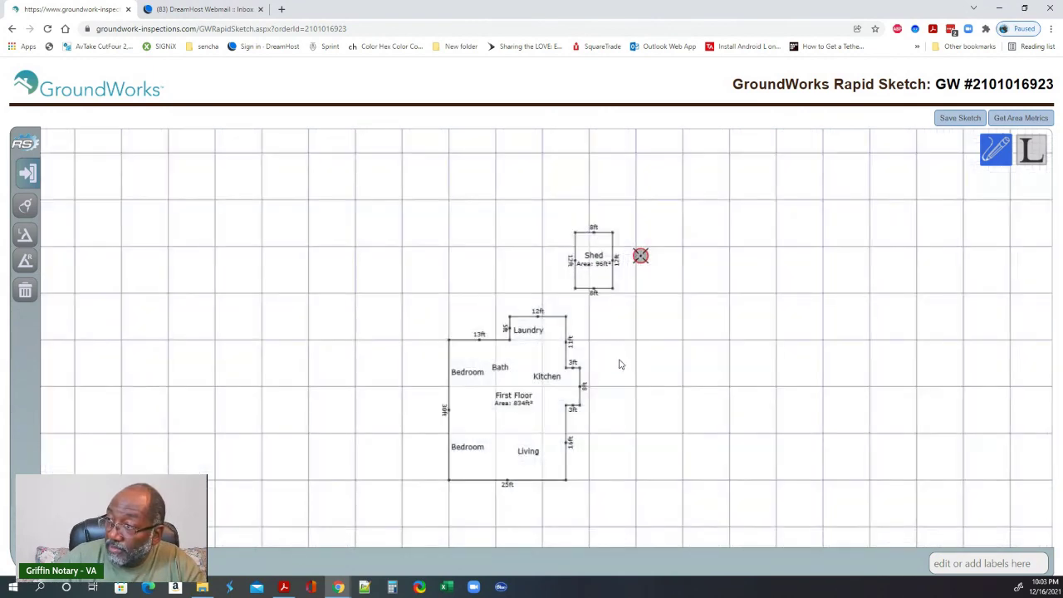
scroll(615, 369, up, 3)
drag(600, 366, 585, 321)
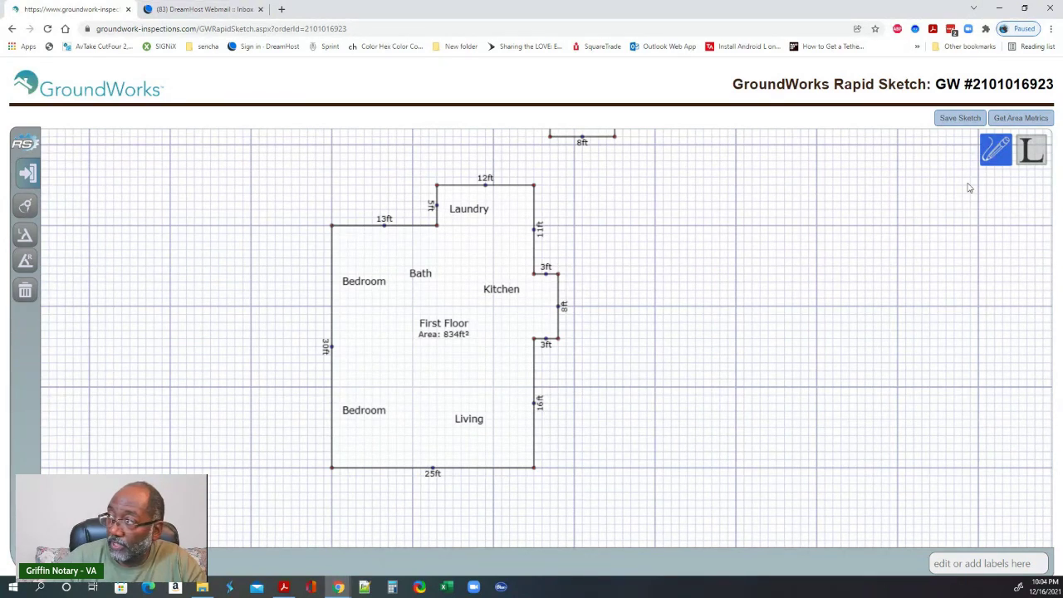
scroll(674, 266, down, 3)
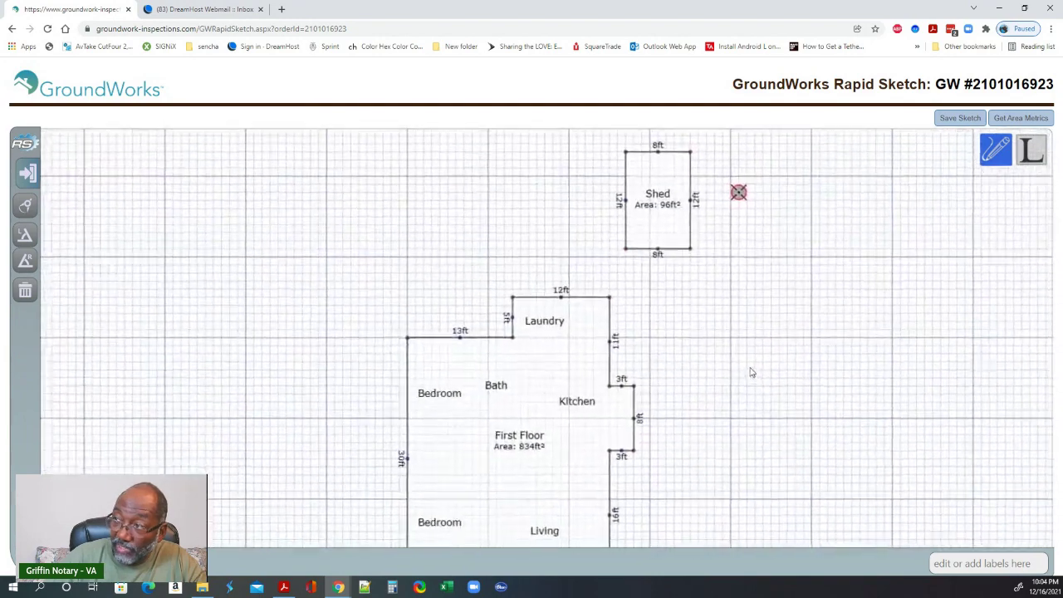
drag(683, 357, 653, 310)
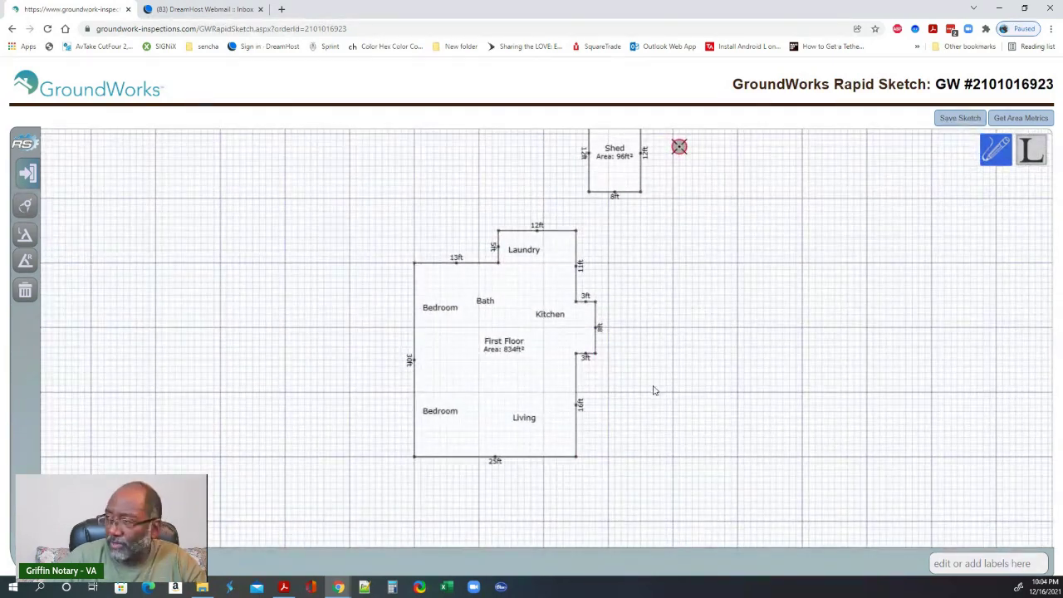
drag(653, 390, 630, 329)
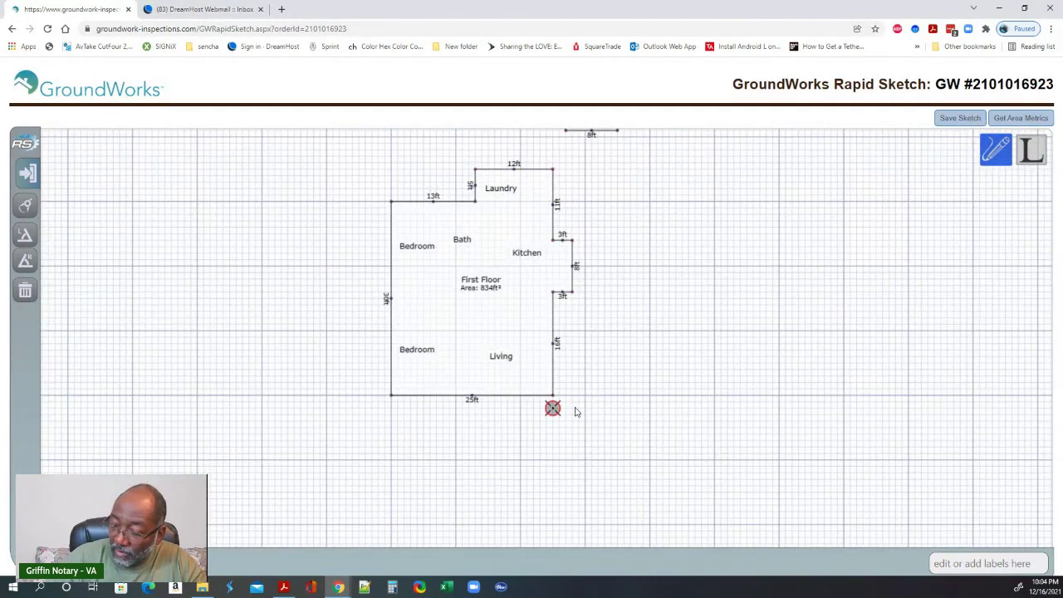
- Draw 6, 13 and 6 ft walls from Living's bottom-right corner, closing a 78 ft² area
scroll(575, 412, up, 5)
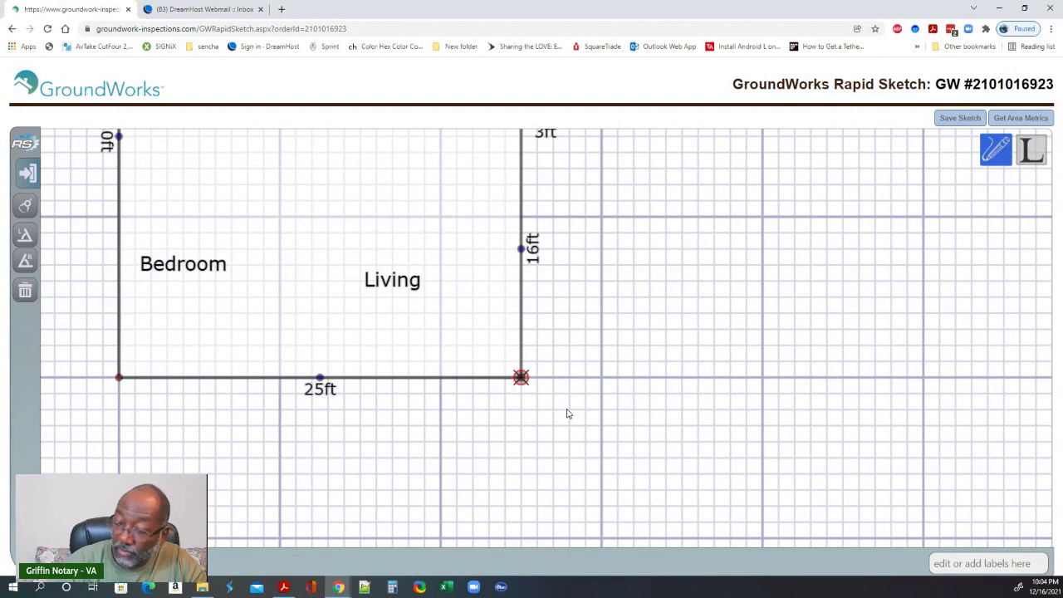
click(568, 413)
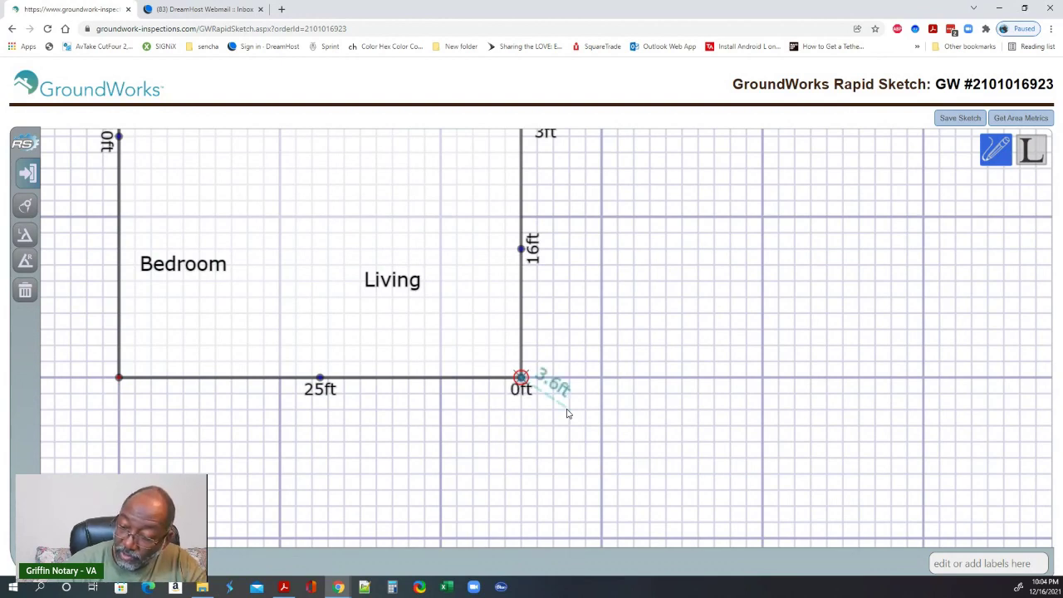
key(Down)
key(Down)
key(Down)
key(Down)
key(Down)
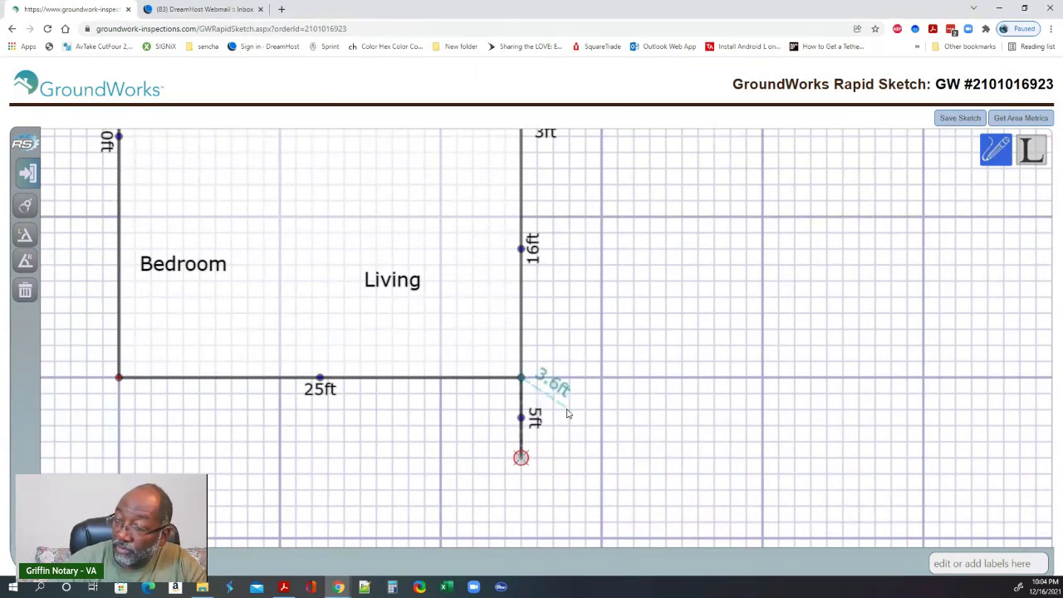
key(Down)
click(568, 412)
text(13)
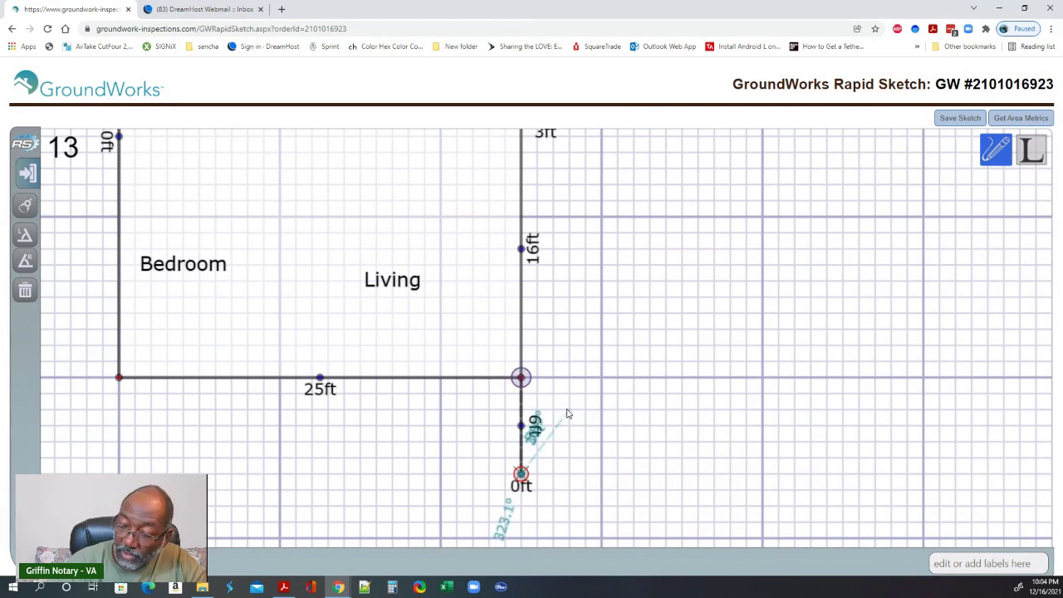
key(Left)
text(6)
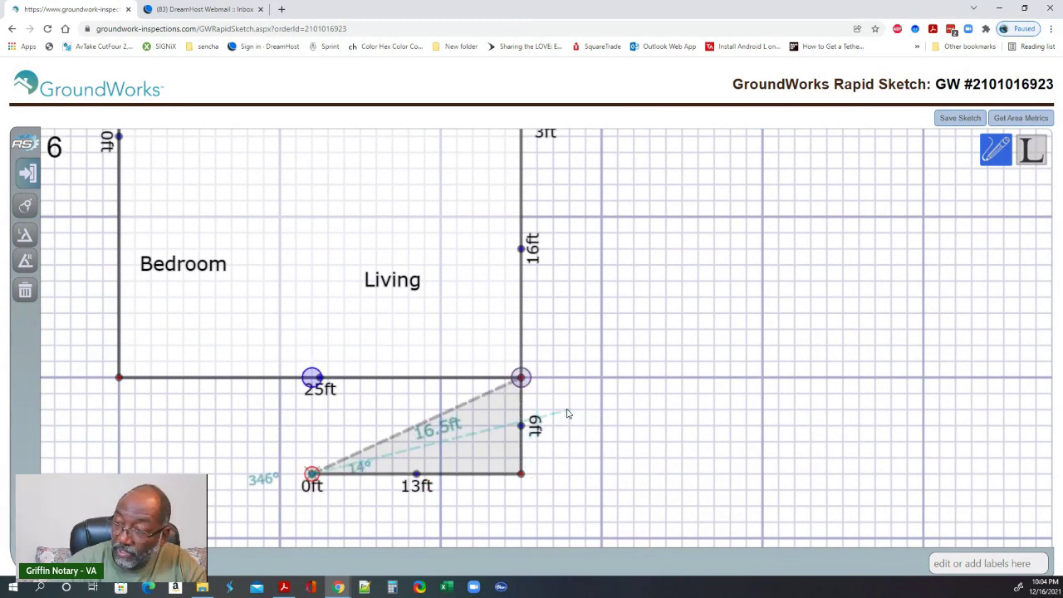
key(Up)
click(568, 413)
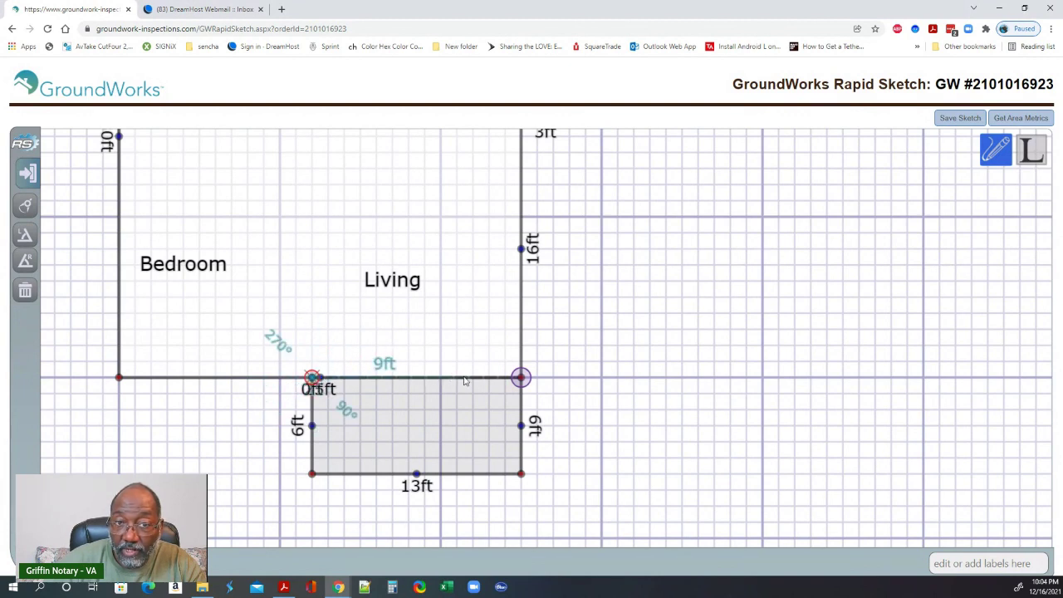
click(522, 378)
- Make the new area a Screened Porch from the Porches templates
scroll(205, 388, down, 1)
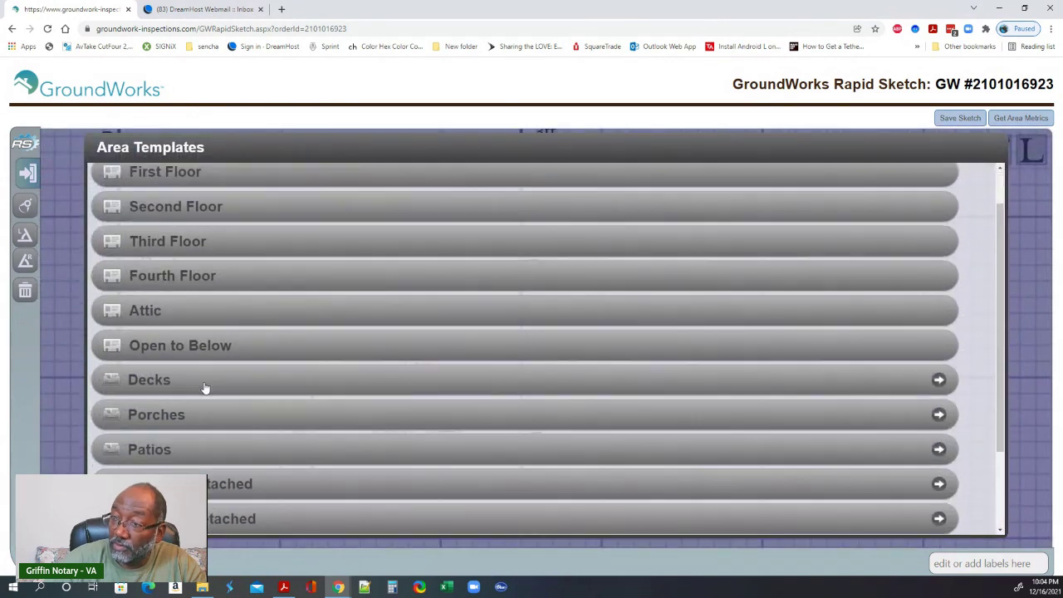
click(167, 408)
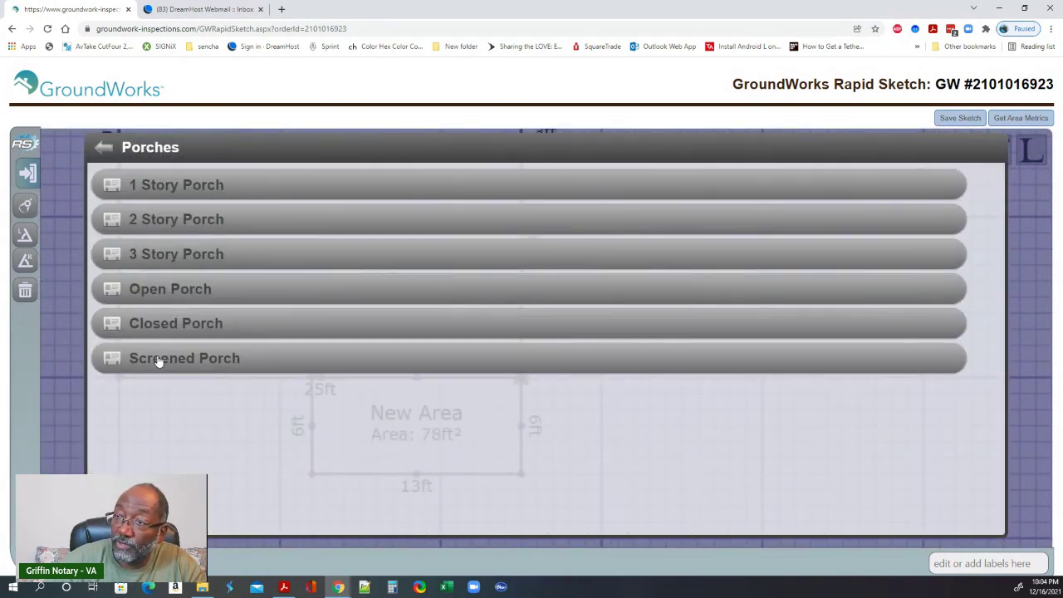
click(159, 362)
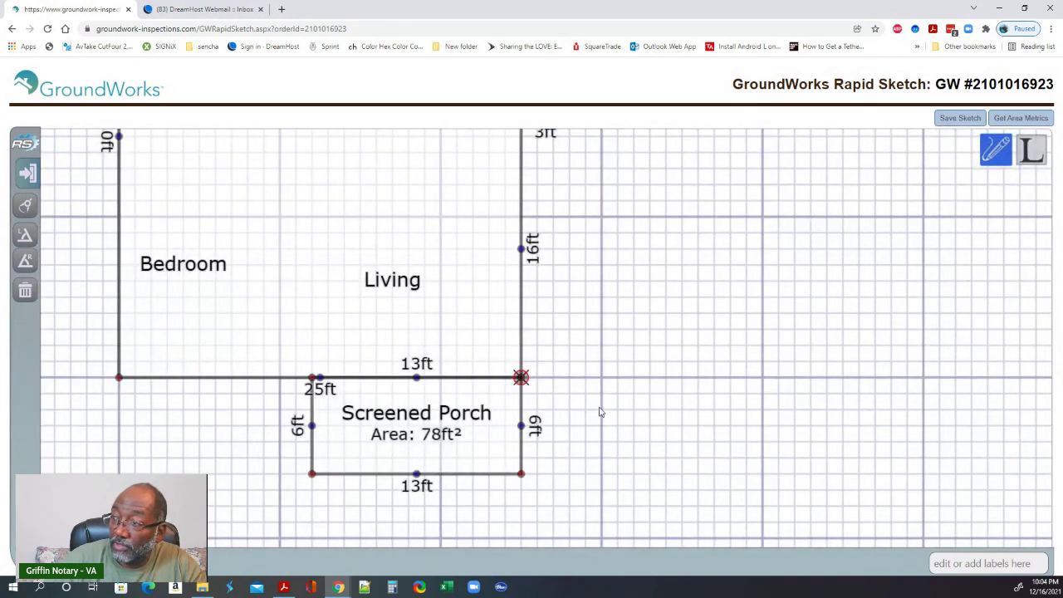
- Save the sketch and acknowledge the saved confirmation
scroll(612, 390, down, 3)
drag(623, 318, 620, 390)
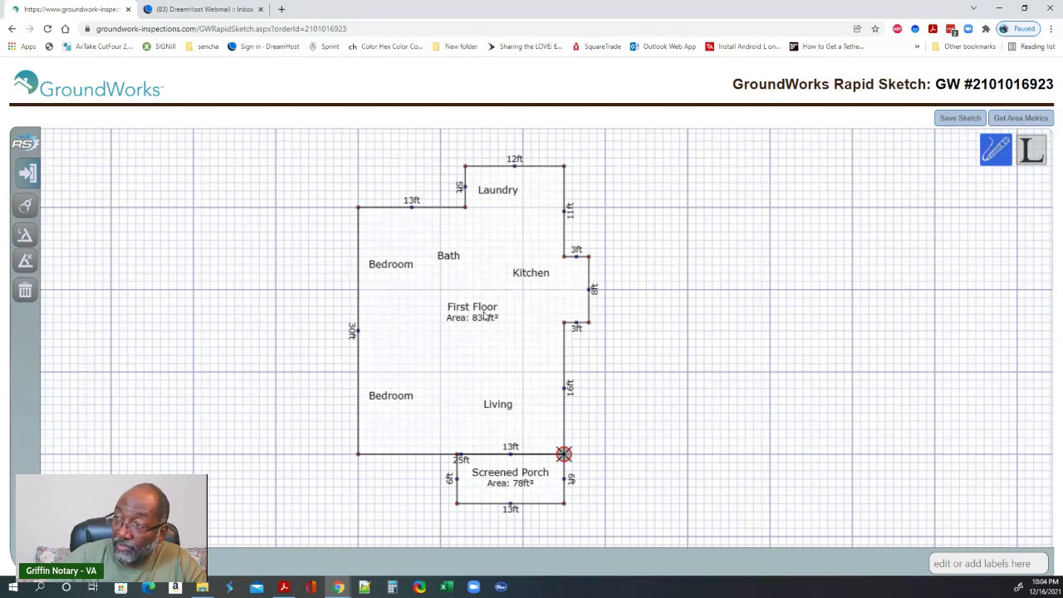
click(954, 118)
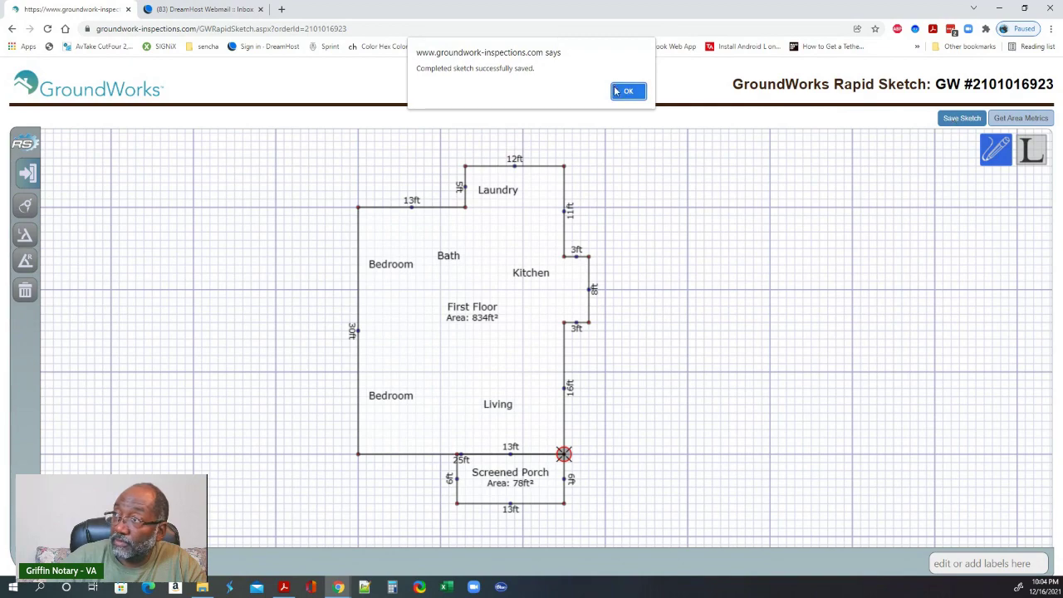
click(619, 90)
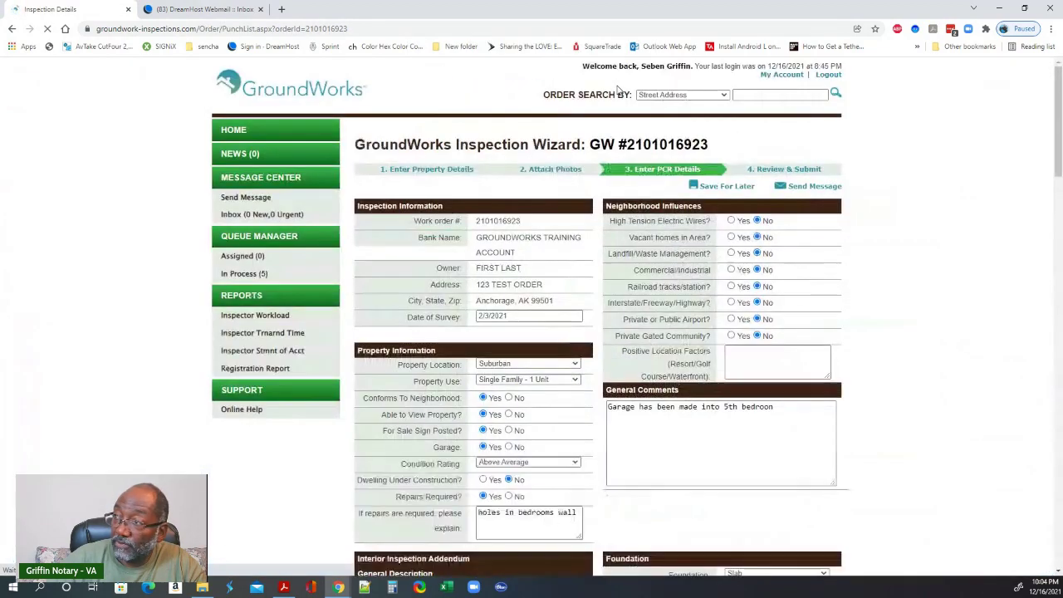
- Scroll through the Inspection Wizard form, highlighting the Finished Area Above Grade label
scroll(874, 277, down, 15)
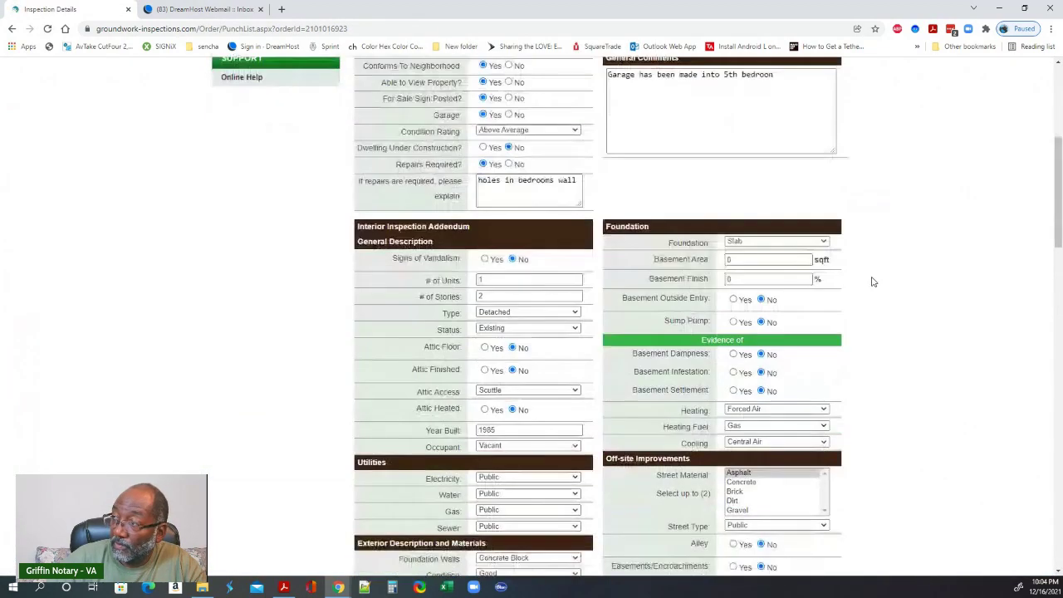
scroll(872, 281, down, 2)
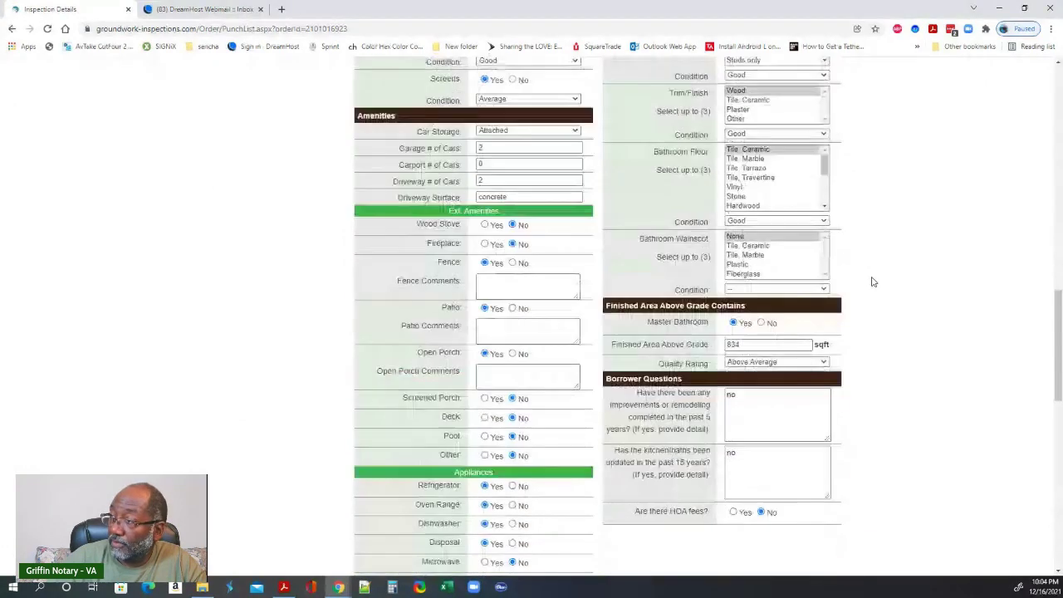
drag(613, 344, 835, 343)
scroll(873, 353, down, 1)
scroll(872, 353, down, 5)
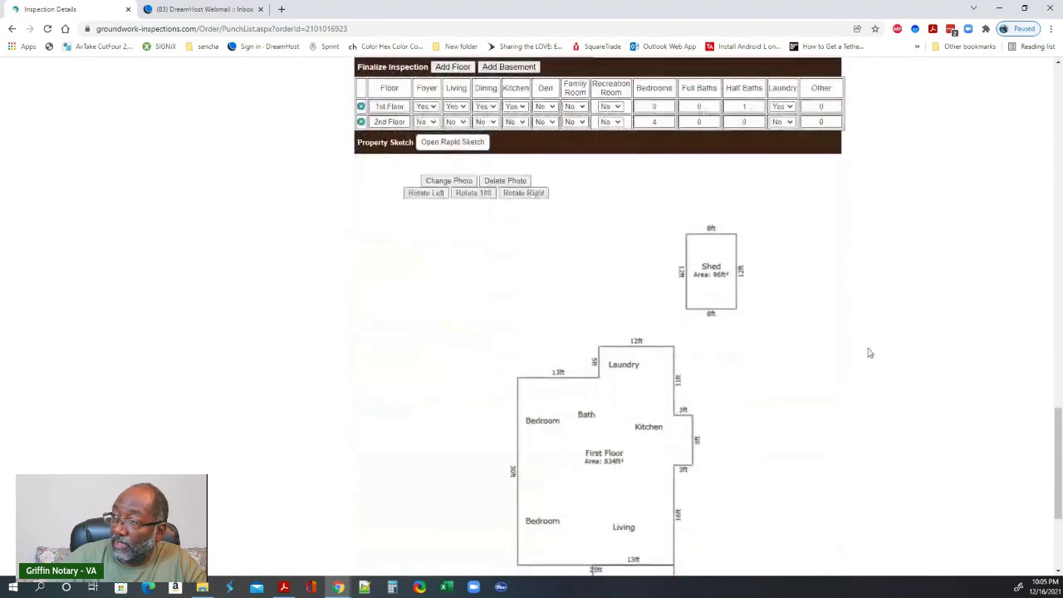
scroll(827, 340, down, 1)
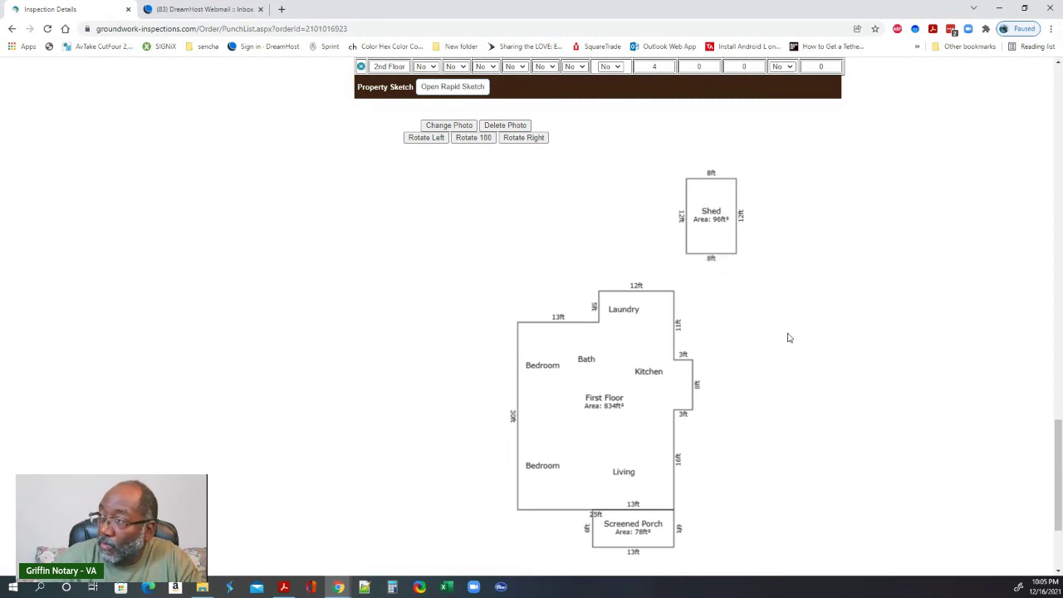
- Open the Property Sketch in Rapid Sketch and shift the plan to the left
scroll(786, 332, down, 1)
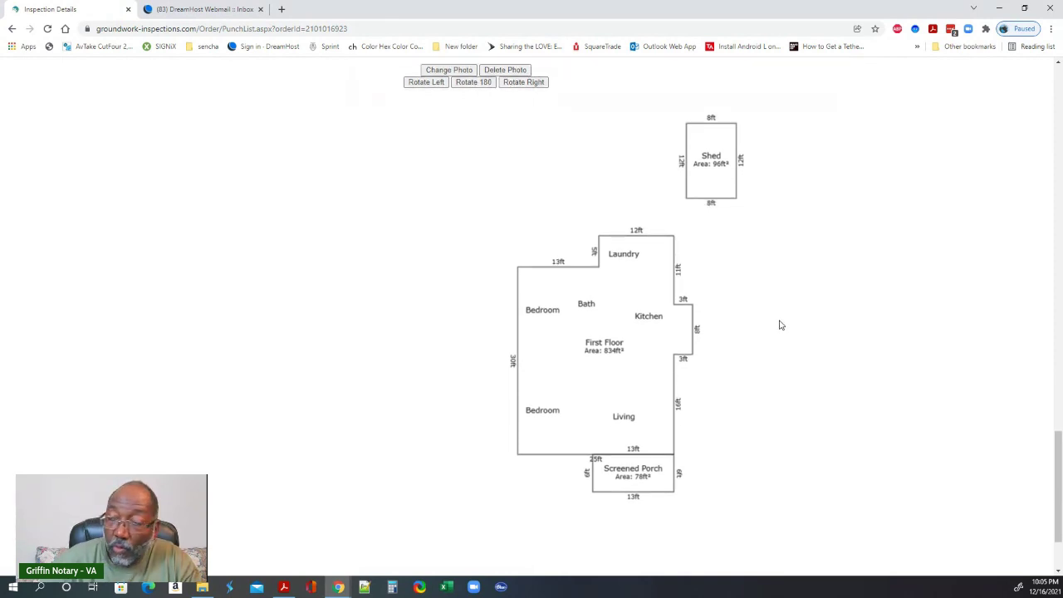
scroll(499, 238, up, 5)
click(442, 308)
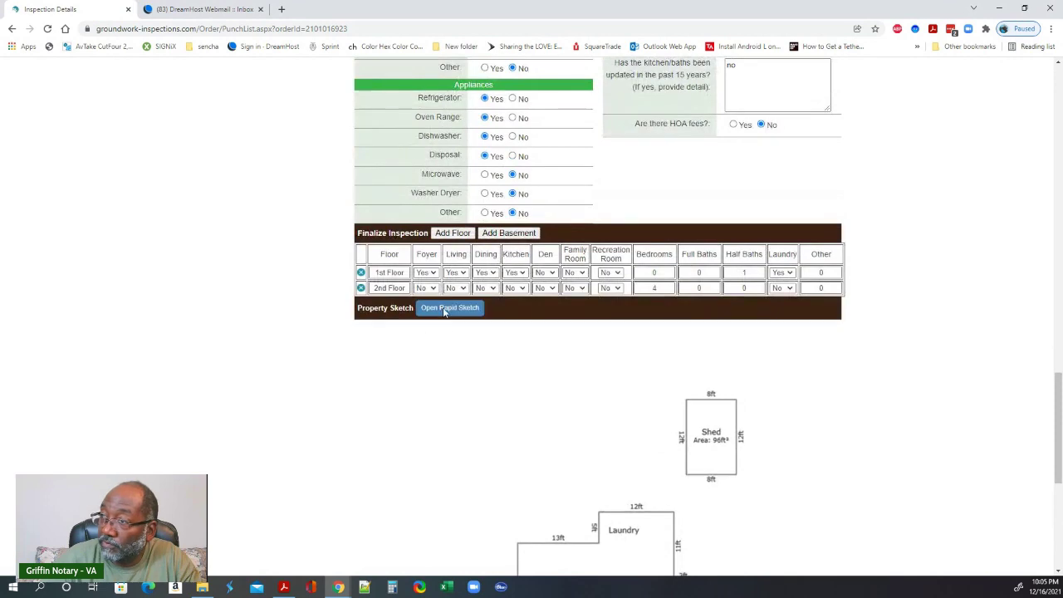
drag(695, 332, 382, 310)
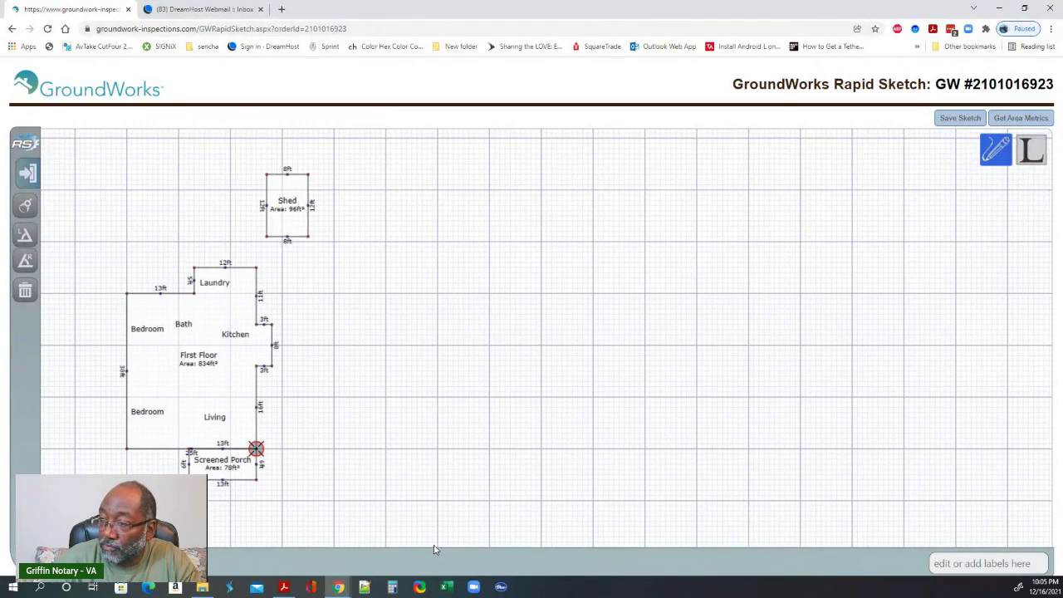
- Bring the hand-drawn sketch PDF forward and move its window to the right
click(281, 589)
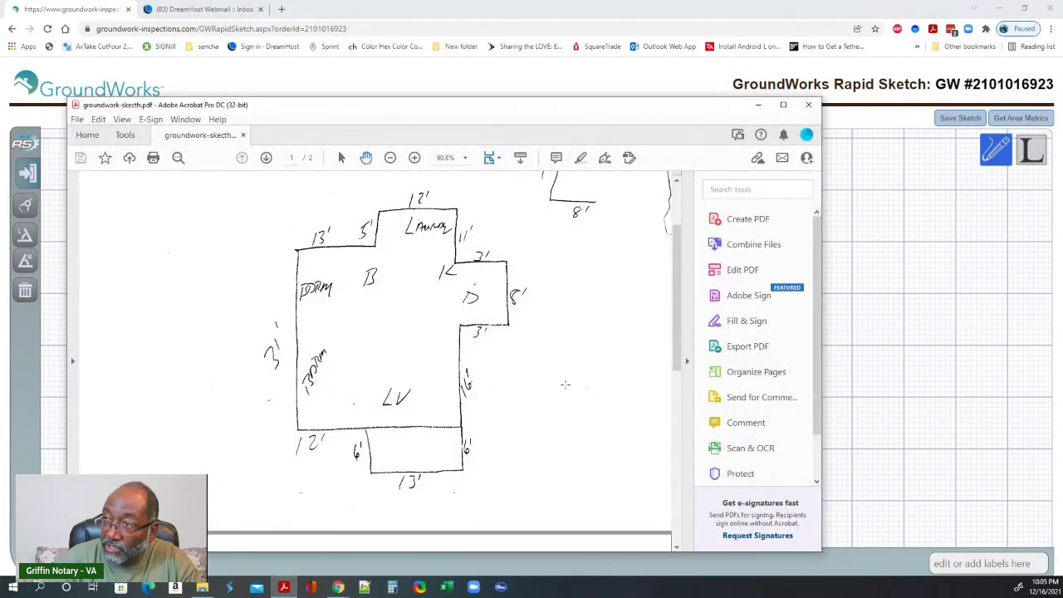
mouse_move(451, 108)
mouse_down()
mouse_move(788, 95)
mouse_move(722, 112)
mouse_up()
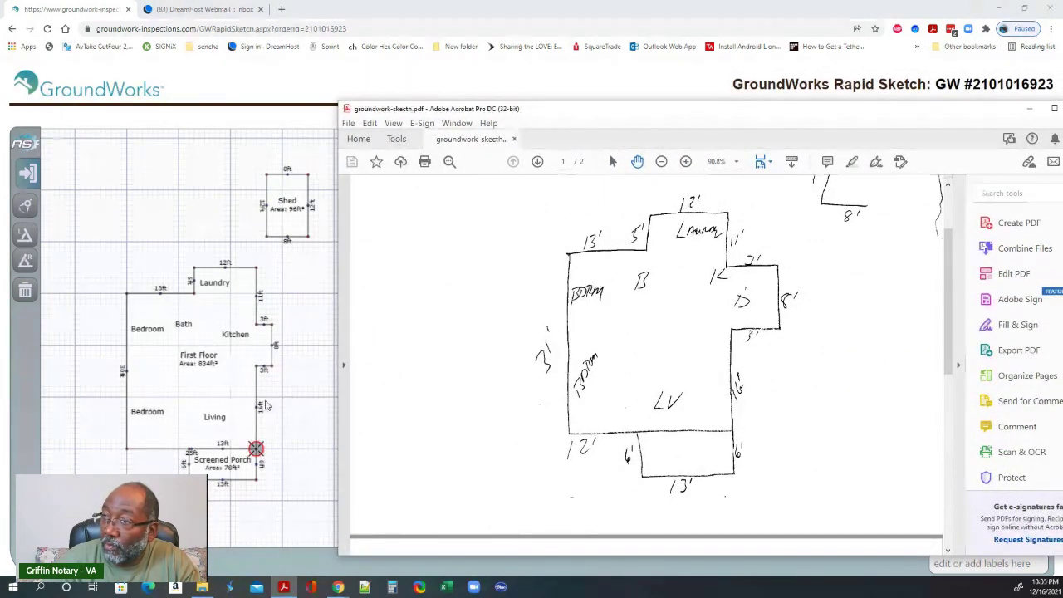
scroll(286, 403, down, 1)
scroll(287, 402, up, 1)
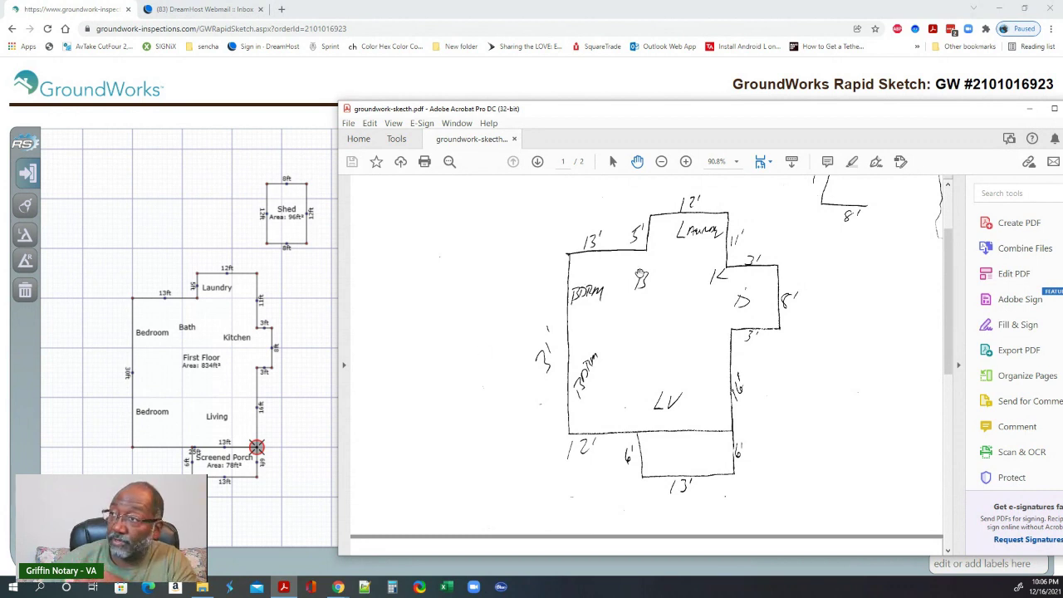
- Scroll to the second floor plan on page 2, then go back to the sketch editor
scroll(562, 370, down, 8)
scroll(562, 371, down, 2)
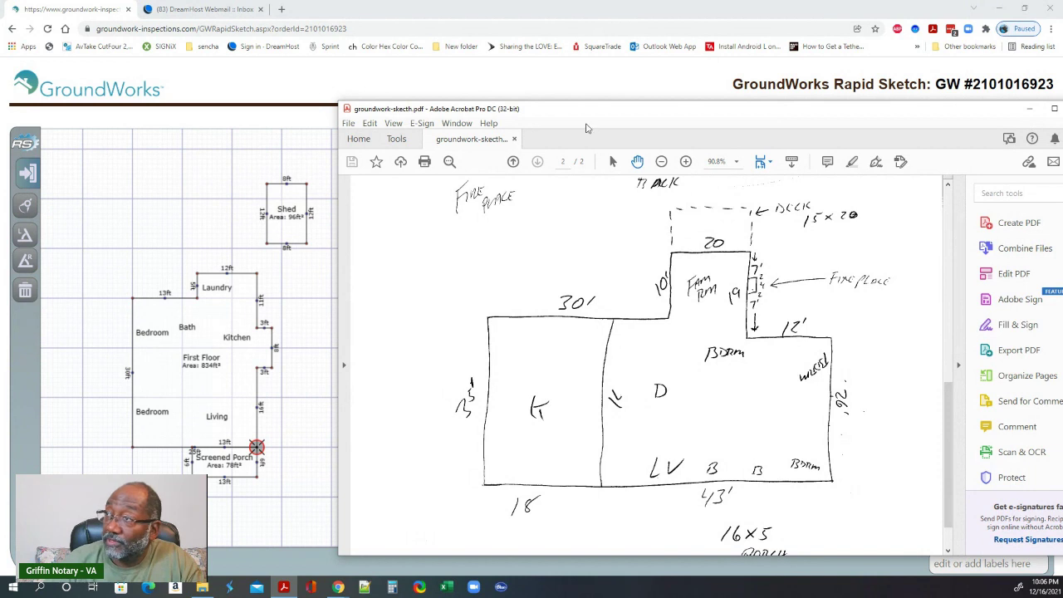
click(586, 85)
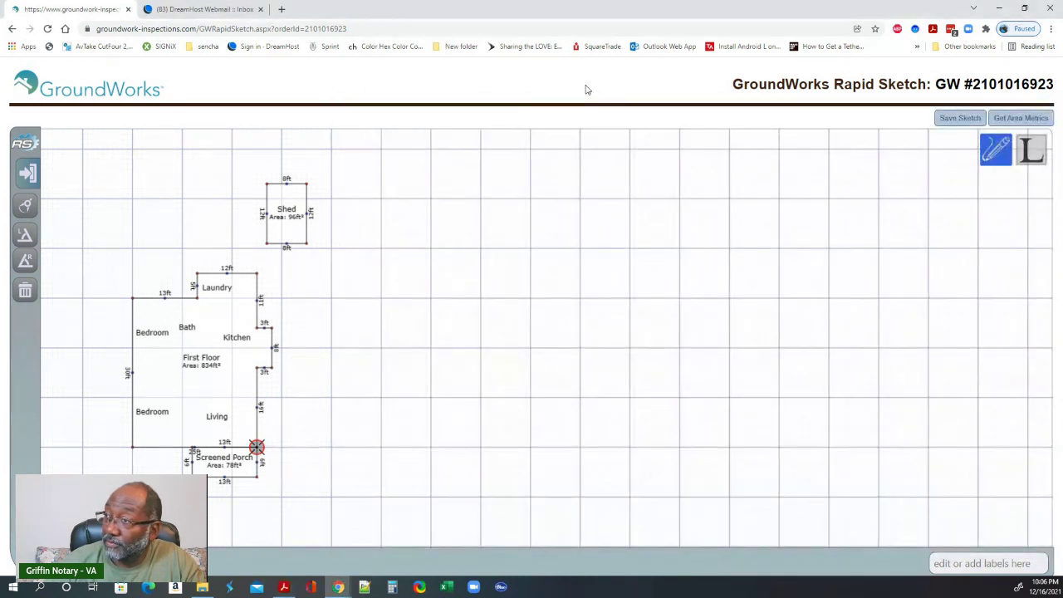
- Start an outline right of the Screened Porch: 43 ft base, 26 ft right side, 12 ft top edge
click(381, 447)
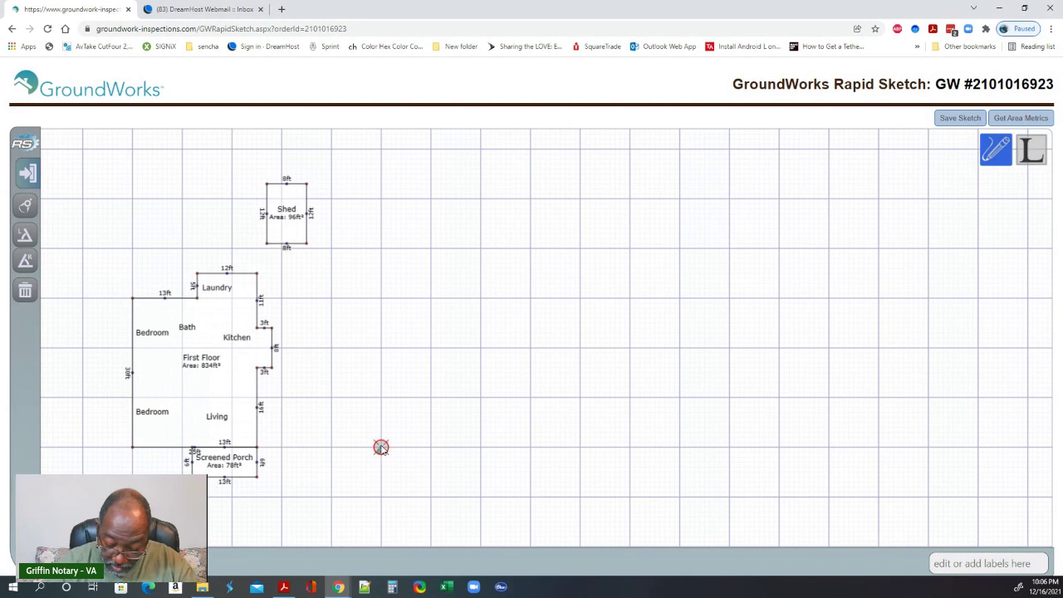
text(4)
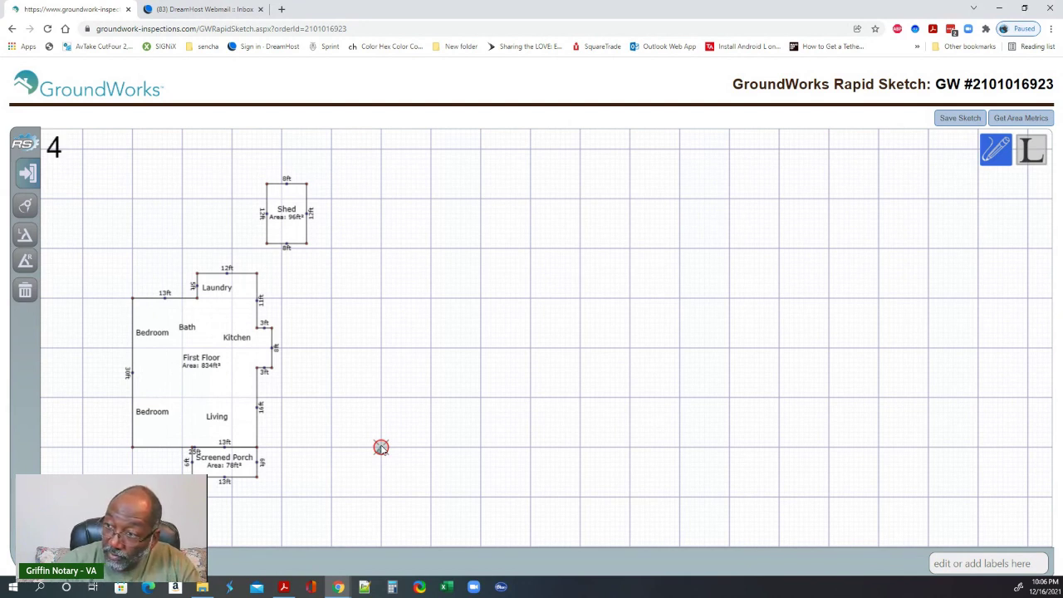
text(3)
key(Right)
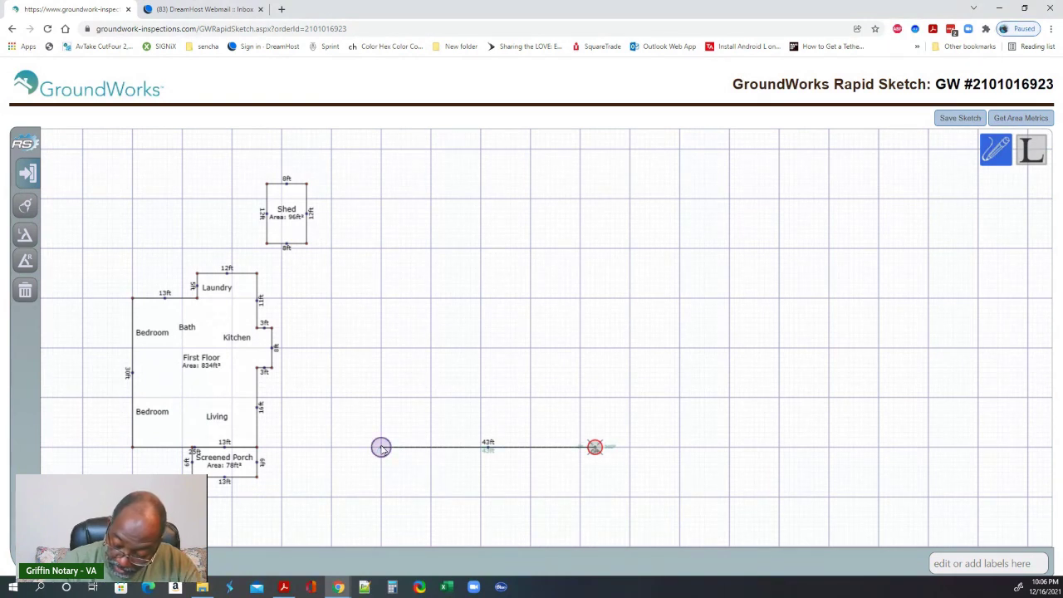
text(26)
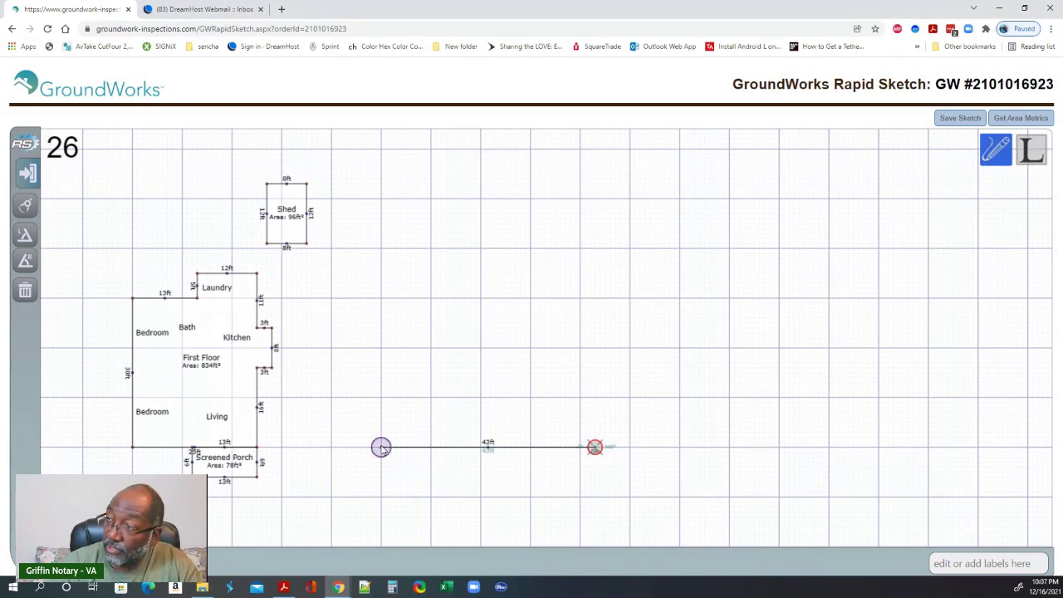
key(Up)
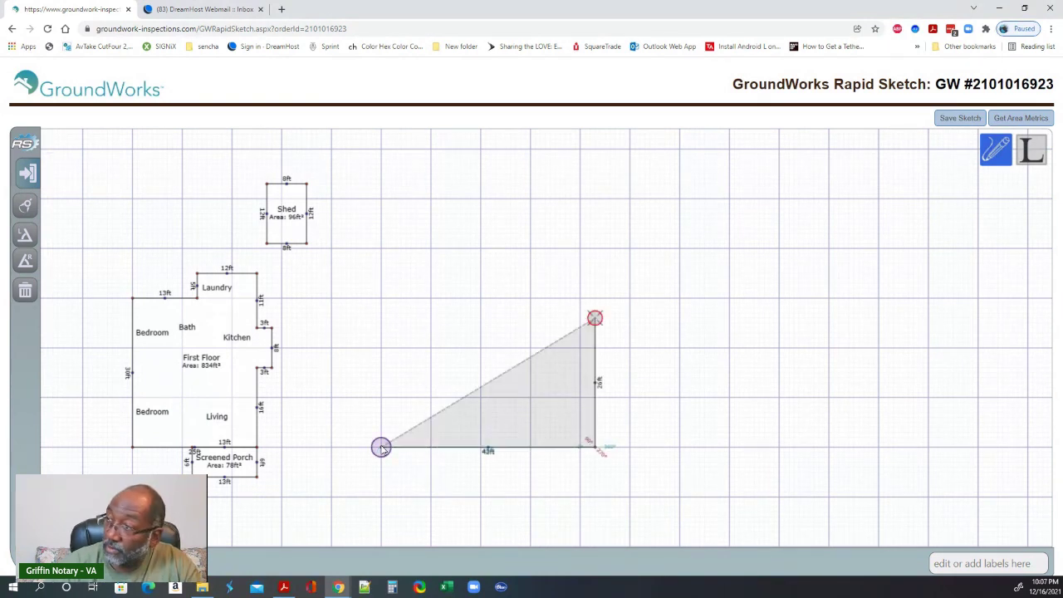
text(12)
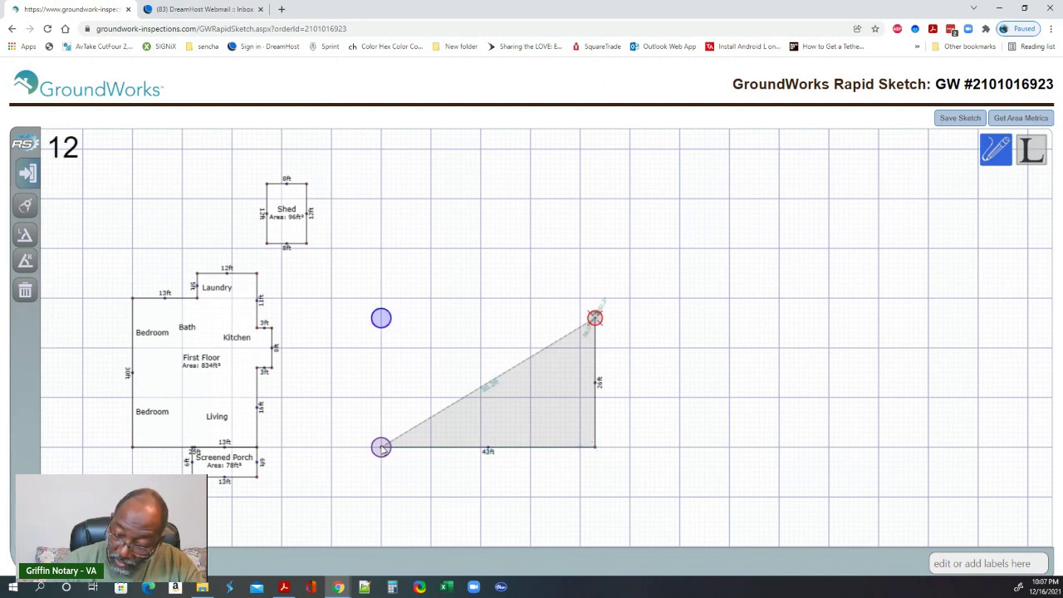
key(Left)
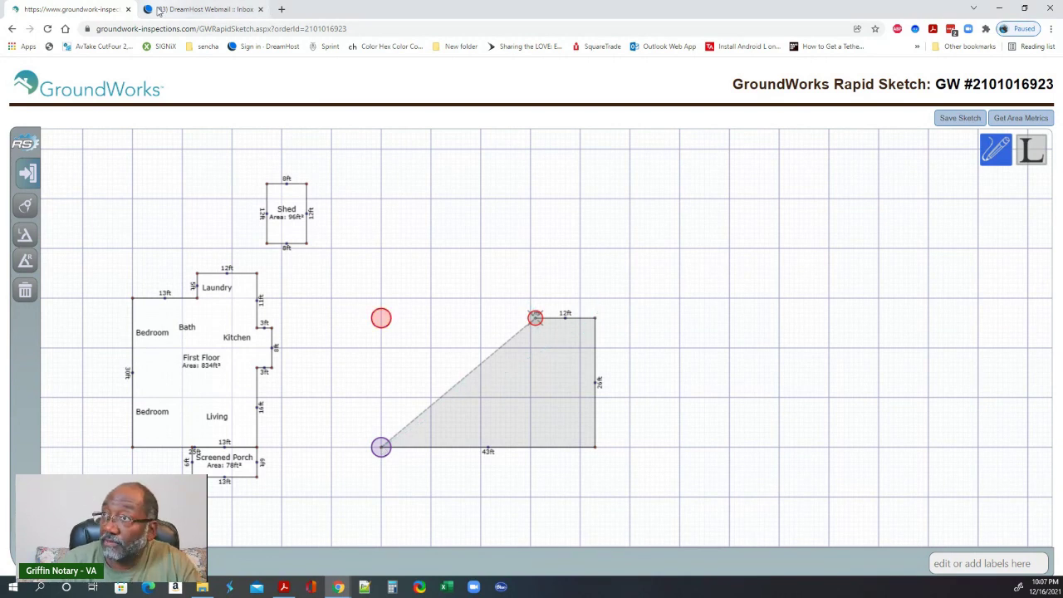
click(282, 587)
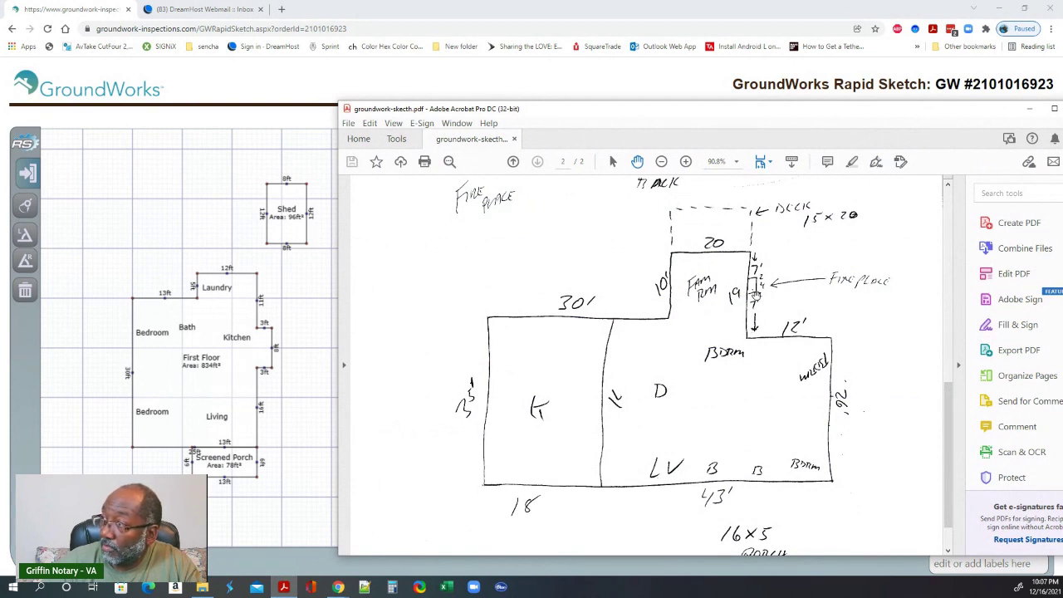
- Zoom the sketch to 125% to read the 20 by 19 Fam Rm and its 7', 4', 7' fireplace wall
scroll(702, 187, up, 1)
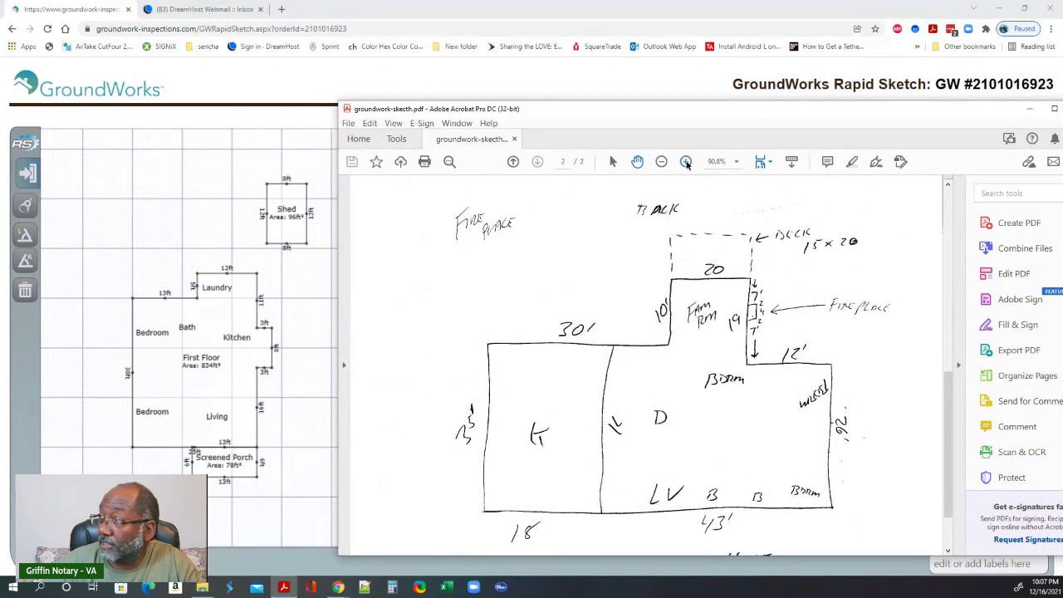
click(686, 162)
click(686, 163)
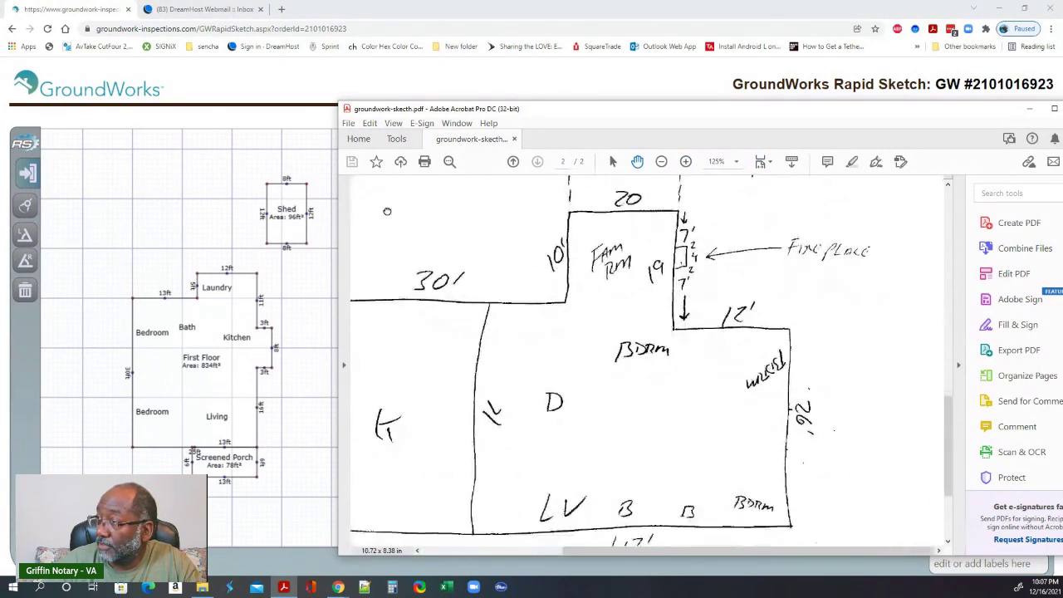
scroll(387, 211, up, 1)
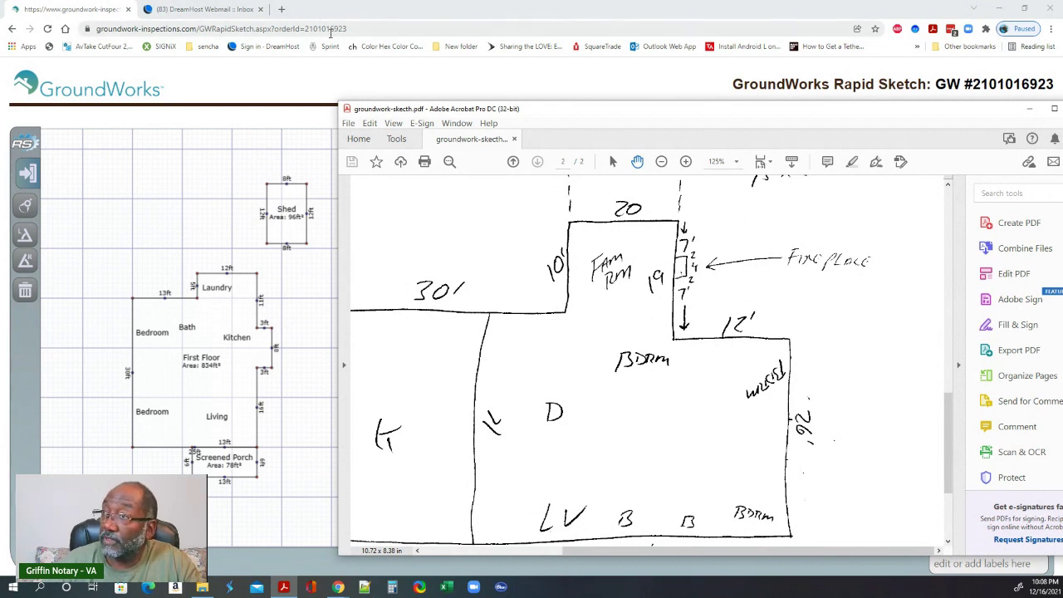
- Finish the outline with 19, 20, 5, 11 and 35 ft walls so it closes into an area
click(288, 88)
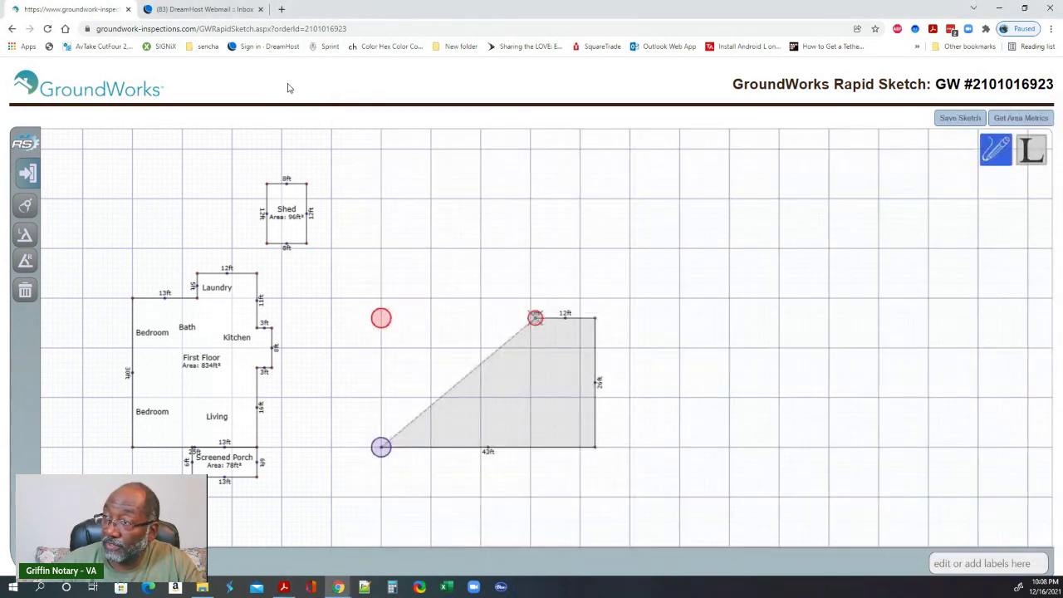
text(1)
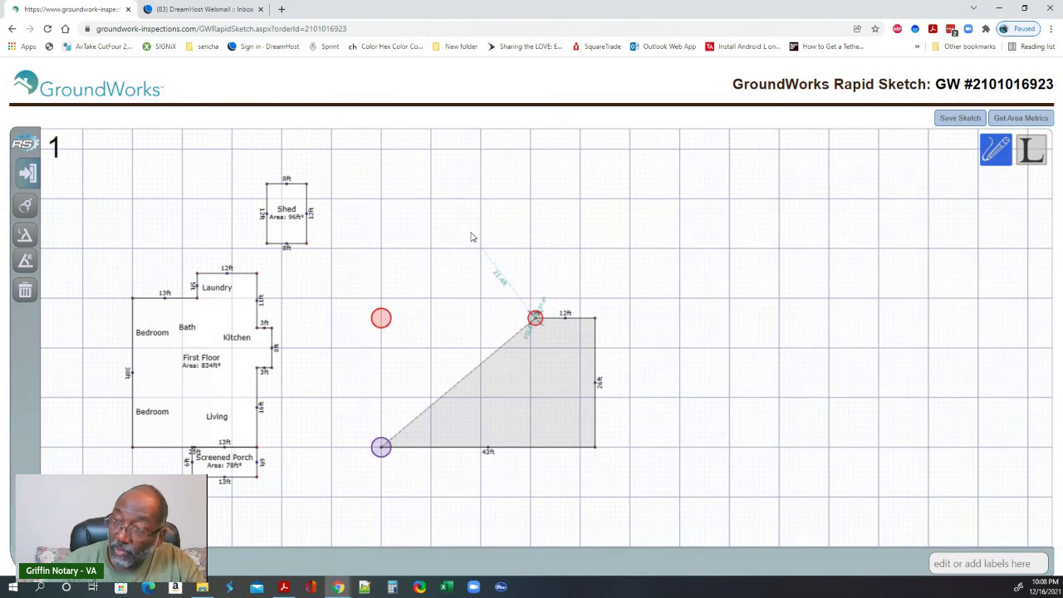
text(9)
key(Return)
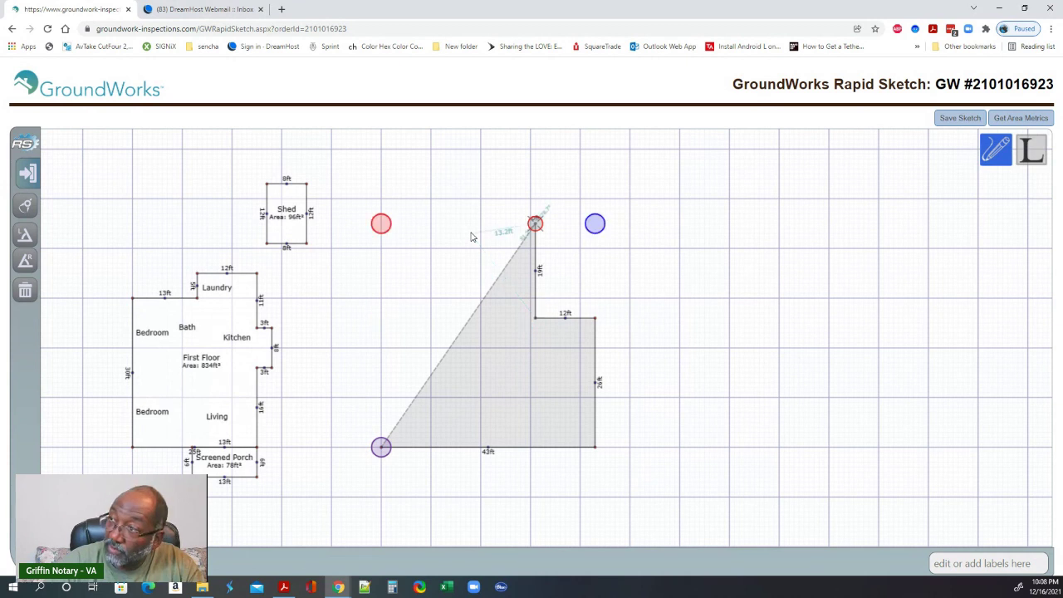
text(20)
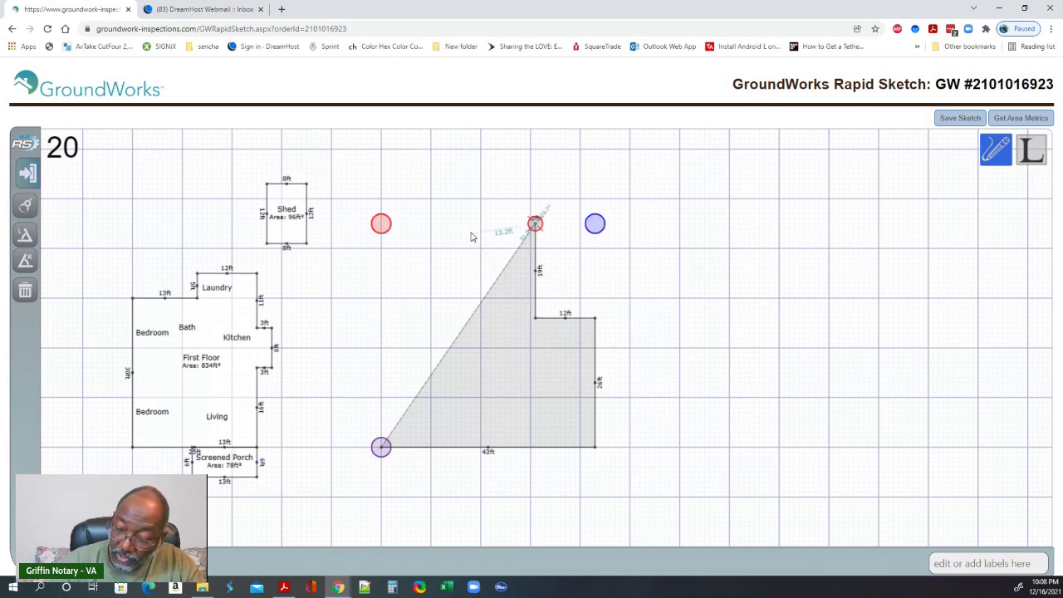
key(Return)
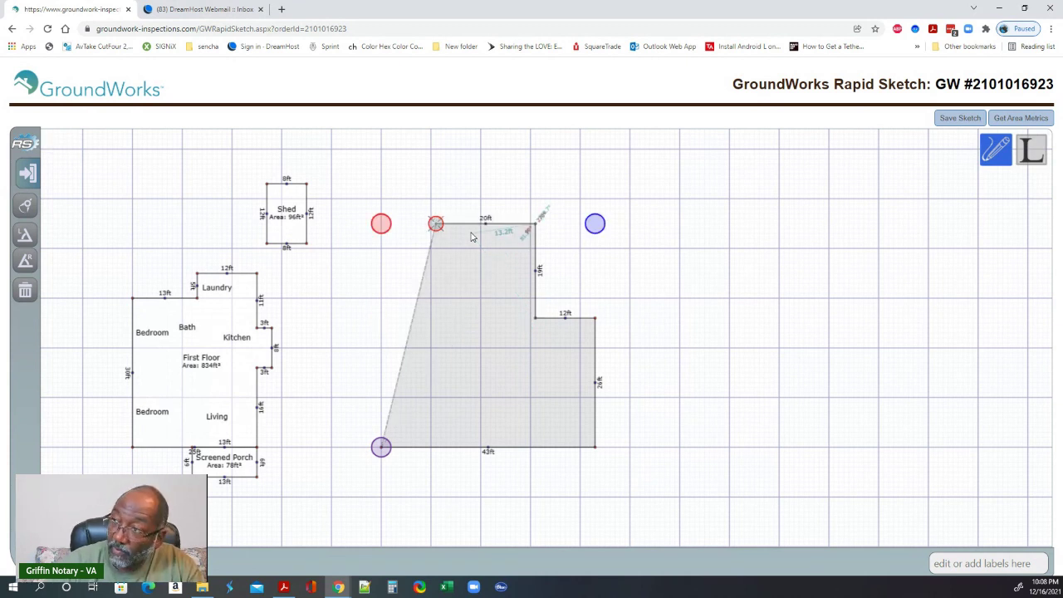
text(10)
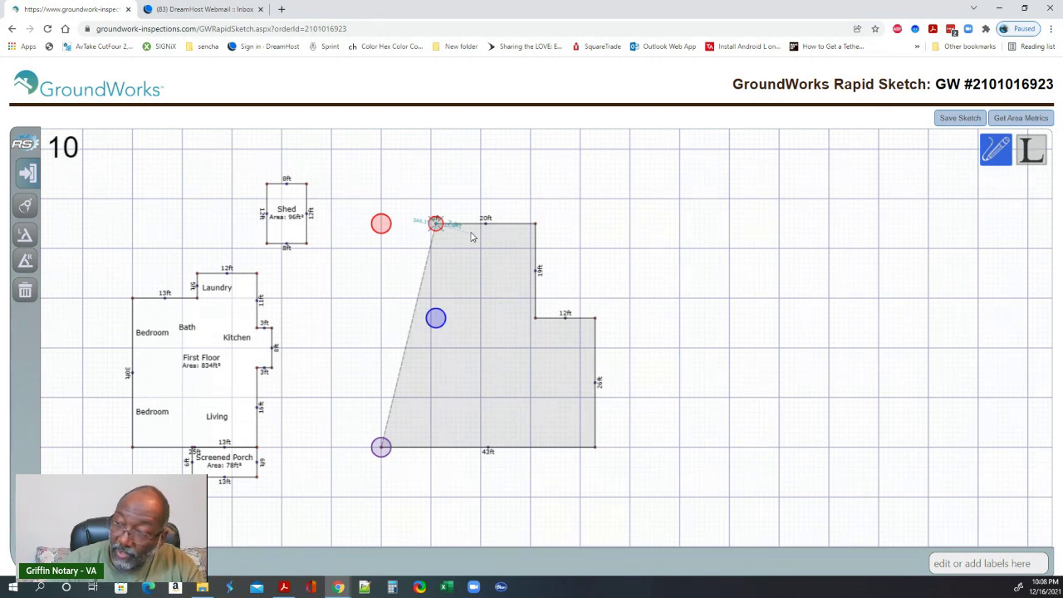
key(Return)
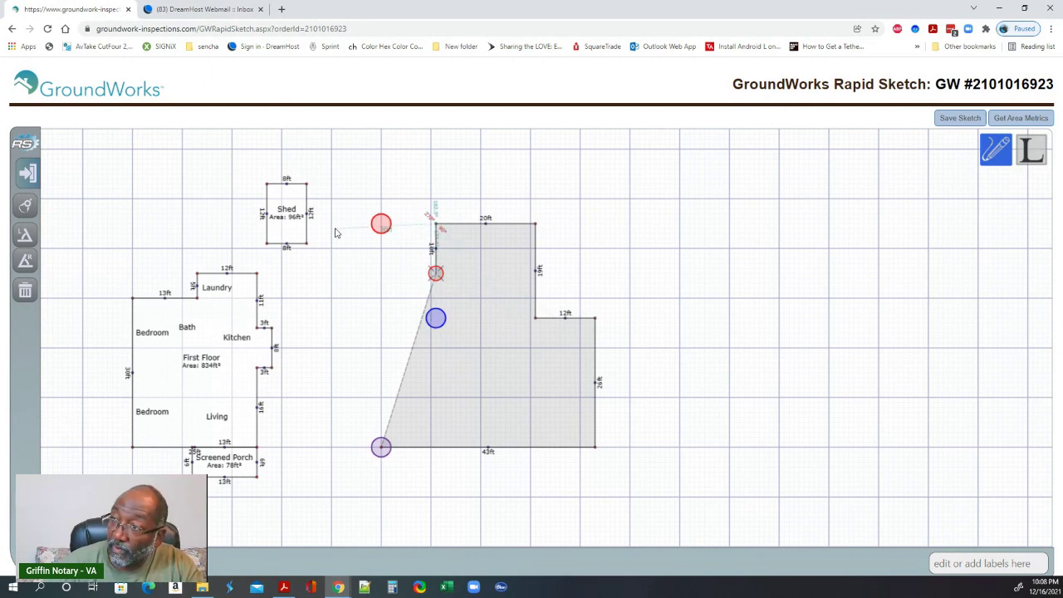
key(Return)
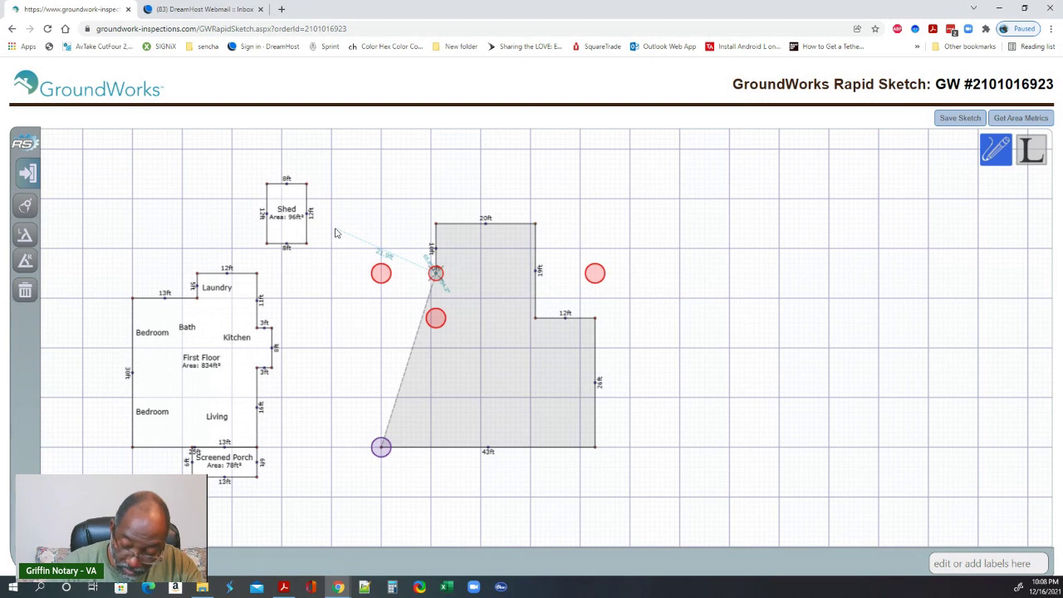
key(Left)
key(Left)
key(Left)
key(Left)
key(Left)
key(Left)
key(Left)
key(Left)
key(Left)
key(Left)
key(Left)
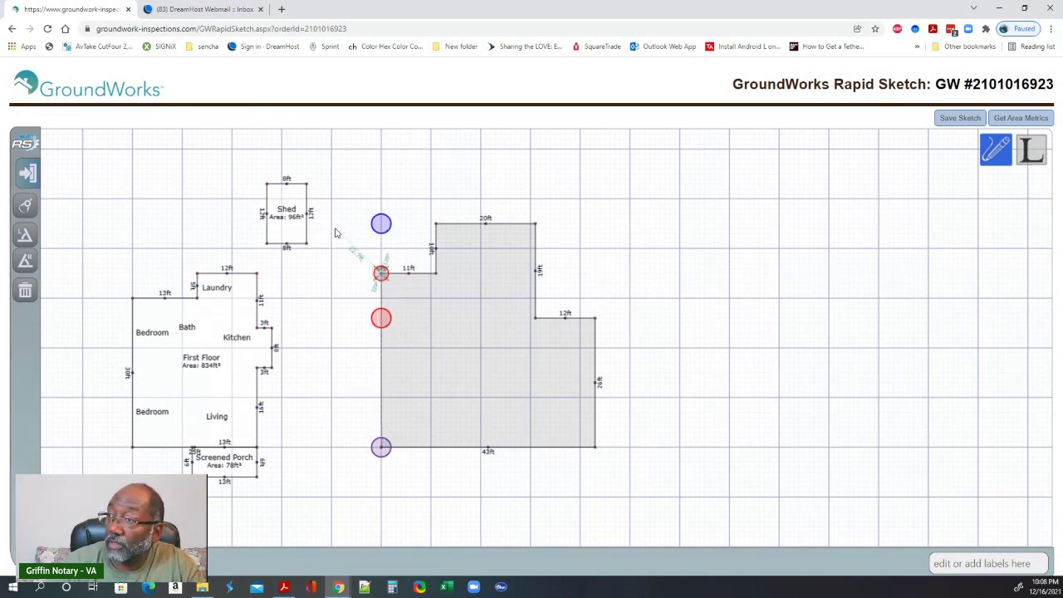
key(Down)
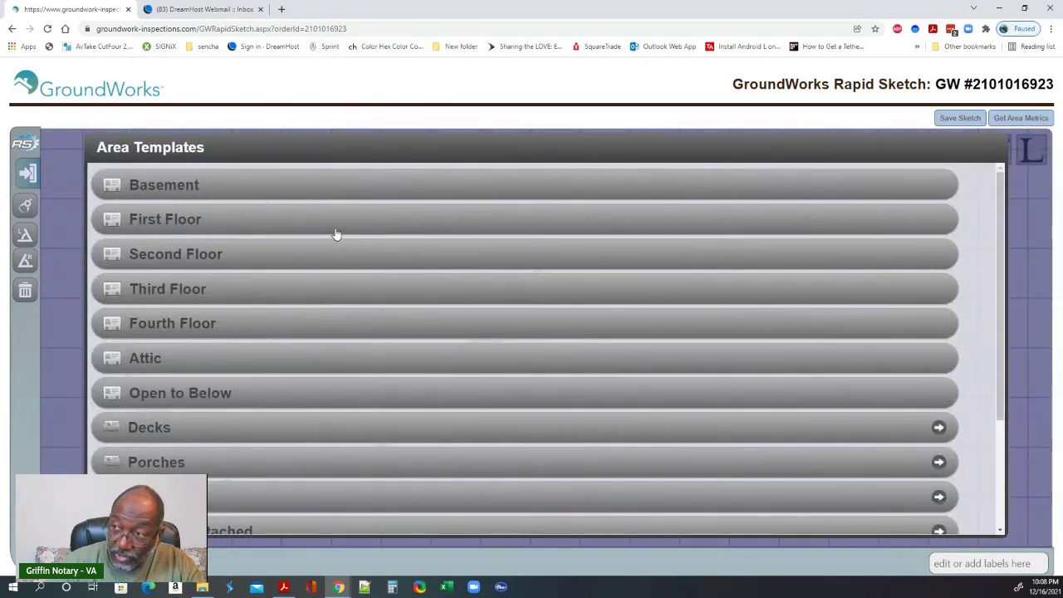
- Make the 1597 ft² area First Floor and nudge it four steps right, clear of the first plan
click(143, 219)
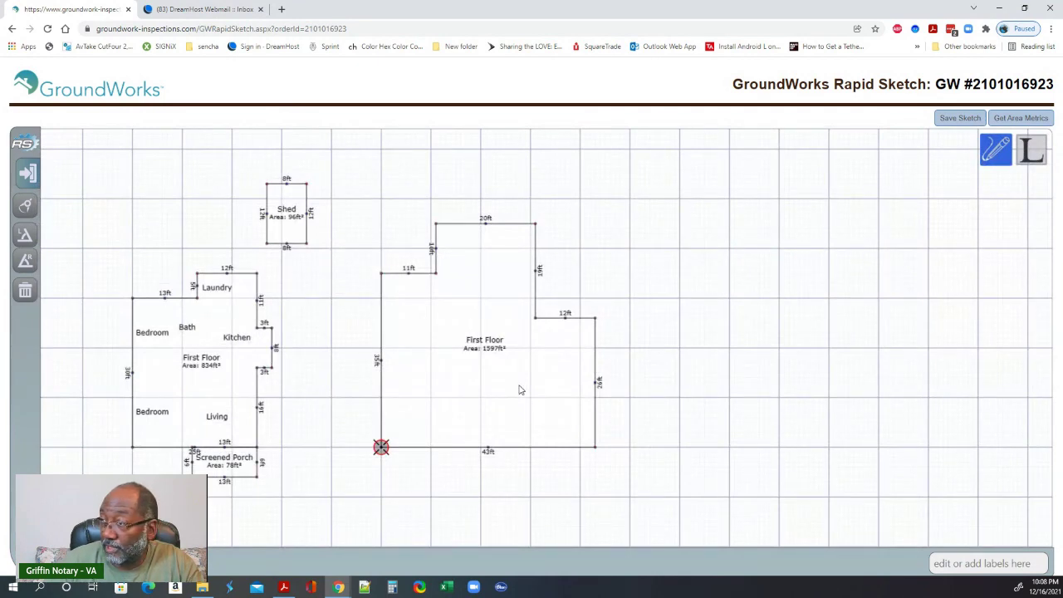
mouse_move(520, 390)
mouse_down()
mouse_move(748, 391)
mouse_move(473, 360)
mouse_up()
click(471, 363)
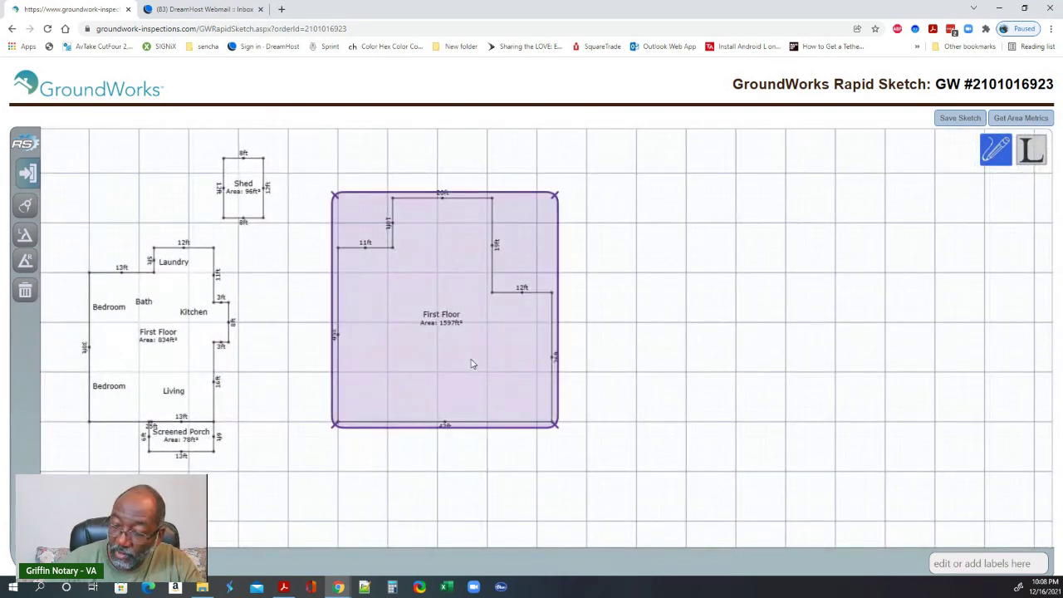
key(Right)
key(Right)
key(Right)
key(Right)
key(Right)
key(Right)
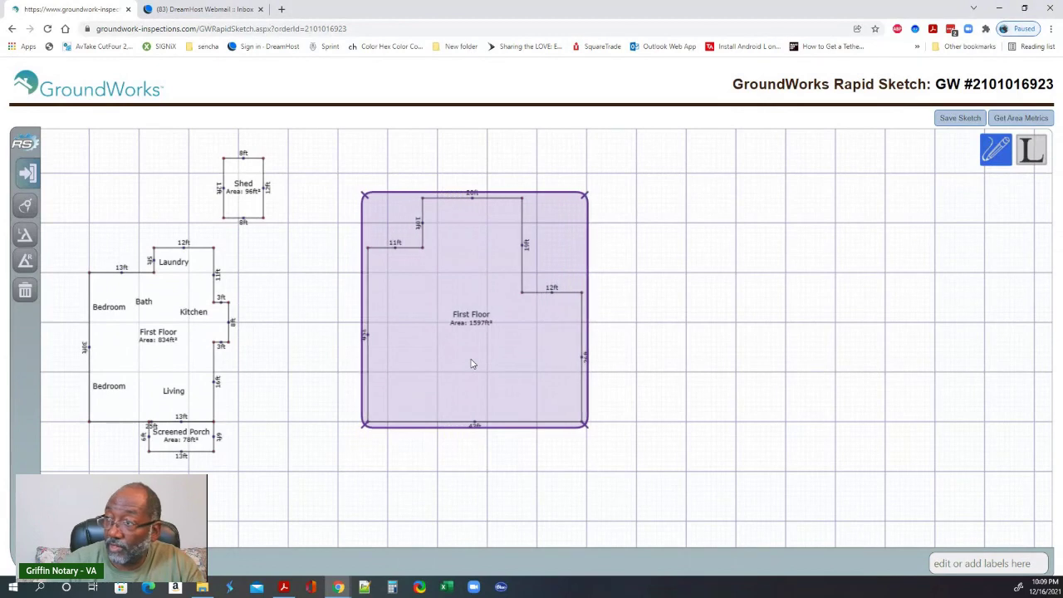
key(Right)
key(Right)
key(Right)
key(Right)
key(Right)
key(Right)
key(Right)
key(Right)
key(Right)
key(Right)
key(Right)
key(Right)
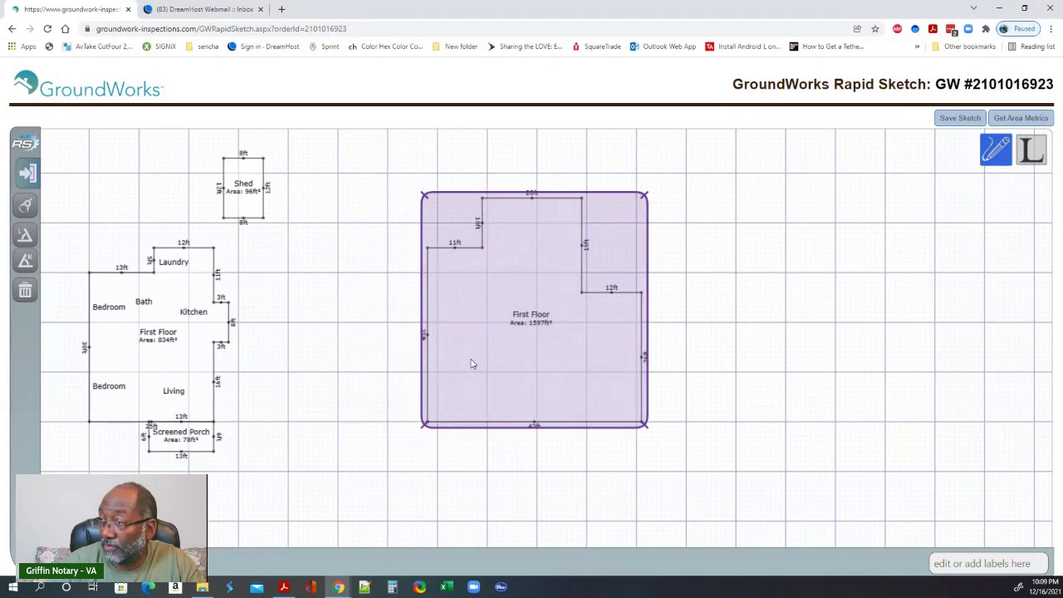
key(Right)
key(Right)
key(Right)
key(Right)
key(Right)
key(Right)
key(Right)
key(Right)
key(Right)
key(Right)
key(Right)
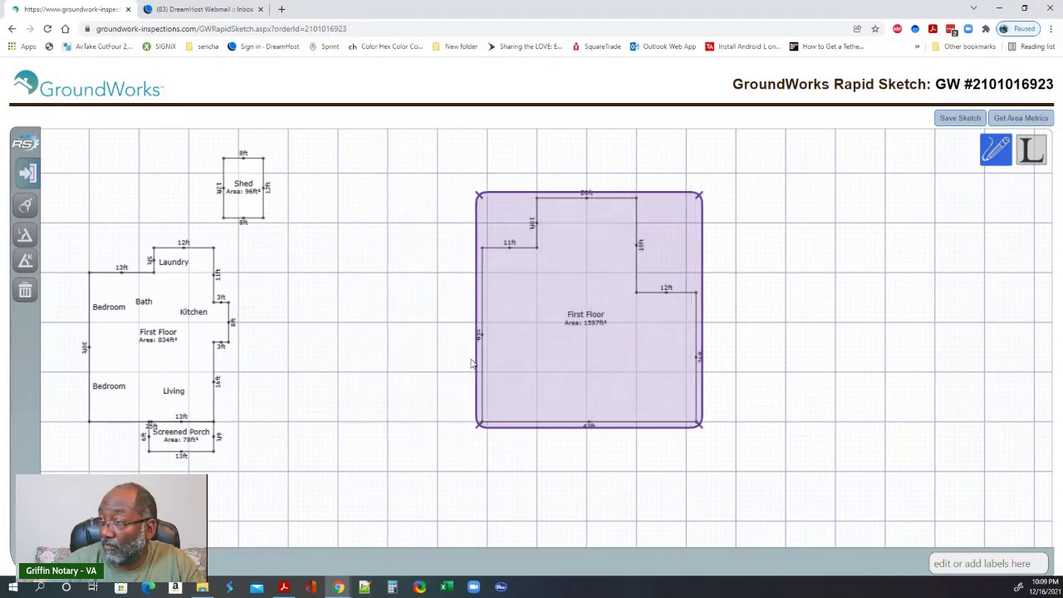
key(Right)
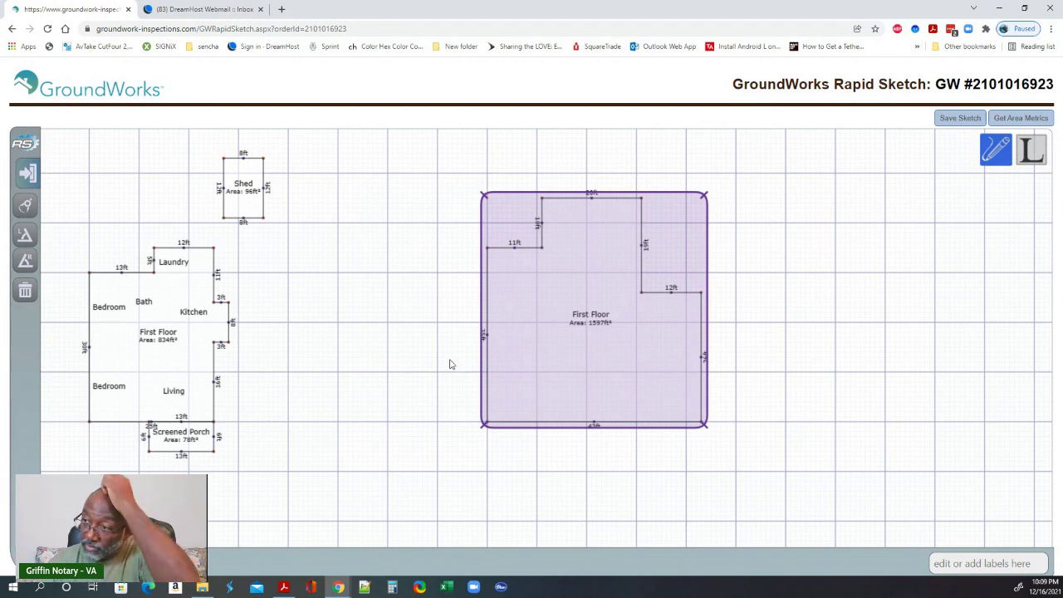
click(443, 391)
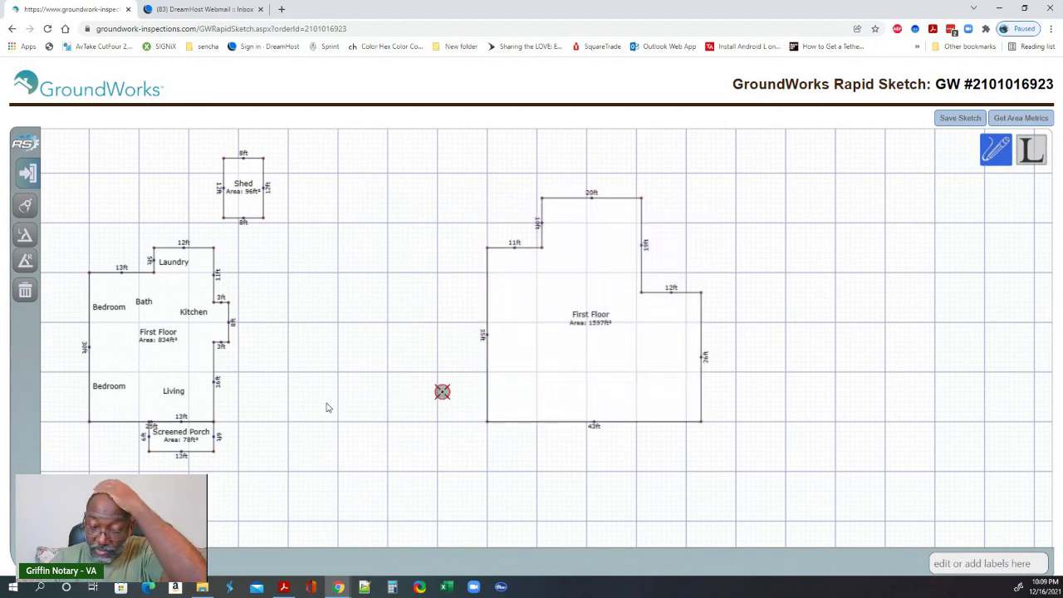
click(283, 587)
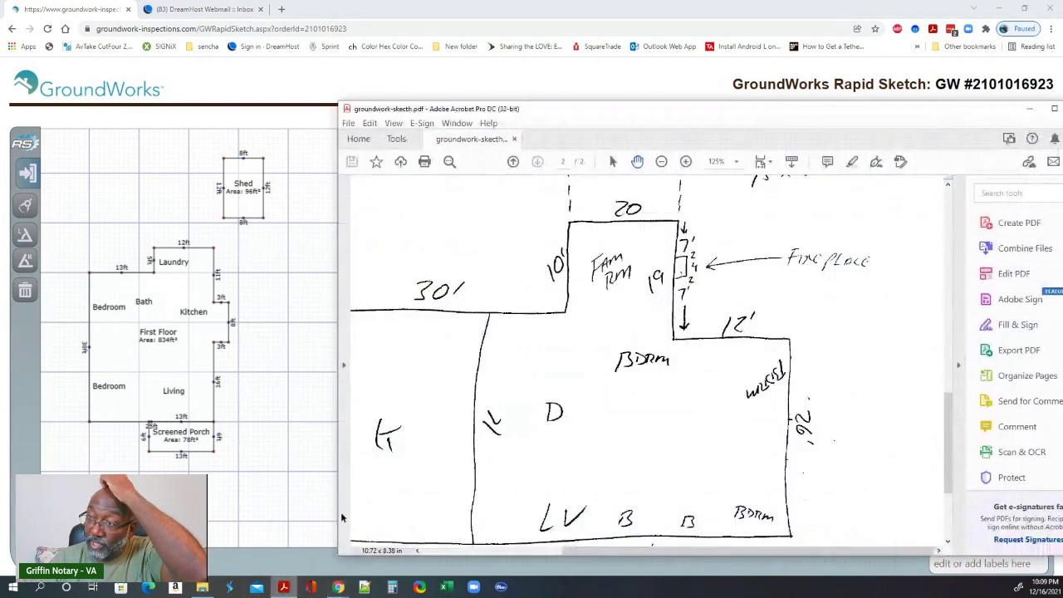
scroll(530, 439, left, 3)
scroll(530, 438, down, 2)
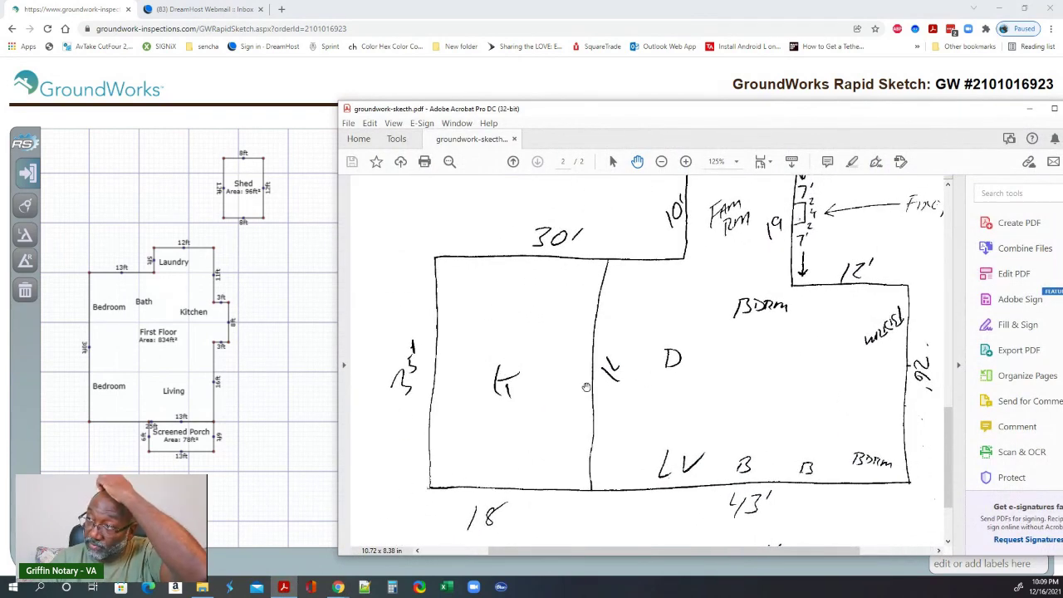
click(317, 75)
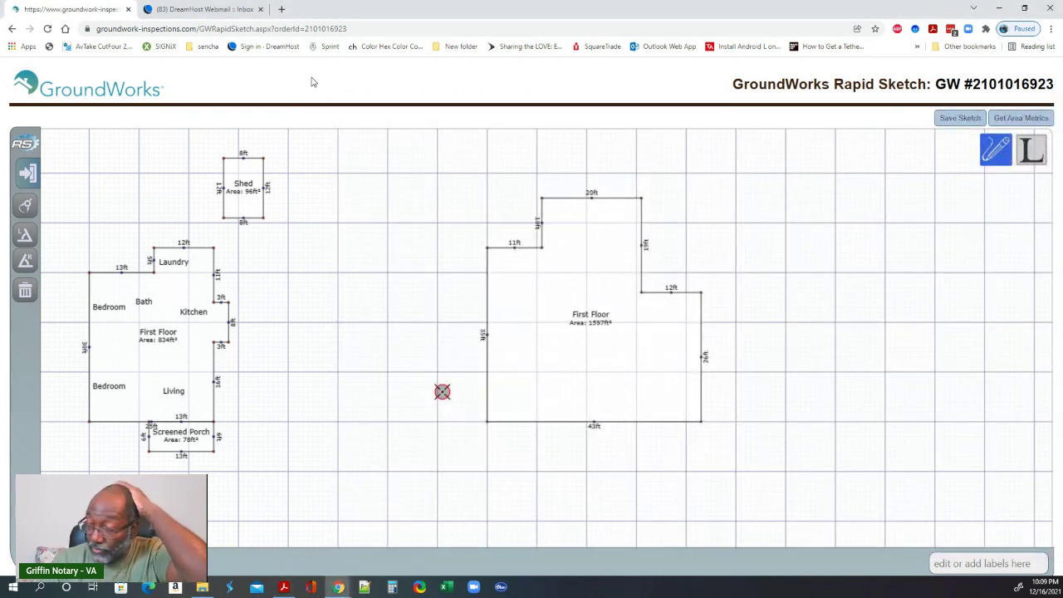
- Start at the First Floor's bottom-left corner and draw an 18 ft wall leftward
click(487, 424)
click(484, 436)
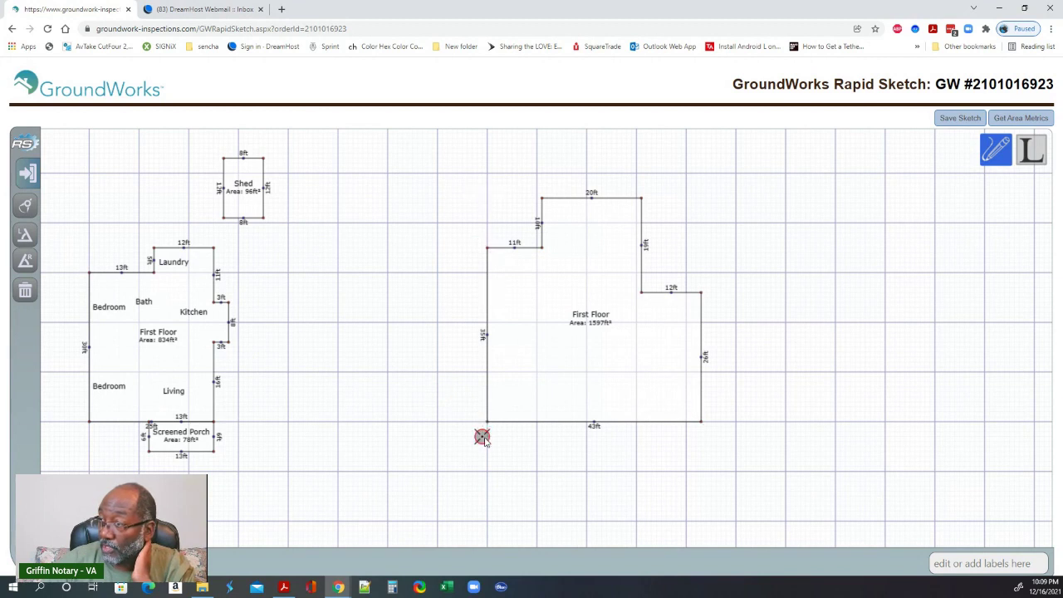
key(Right)
key(Up)
key(Up)
key(Up)
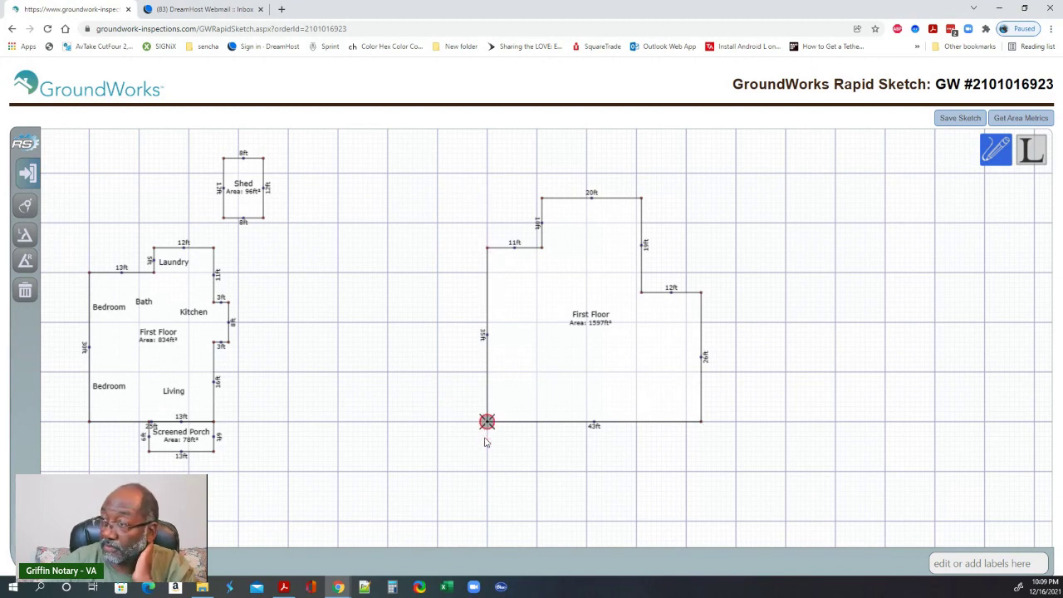
text(18)
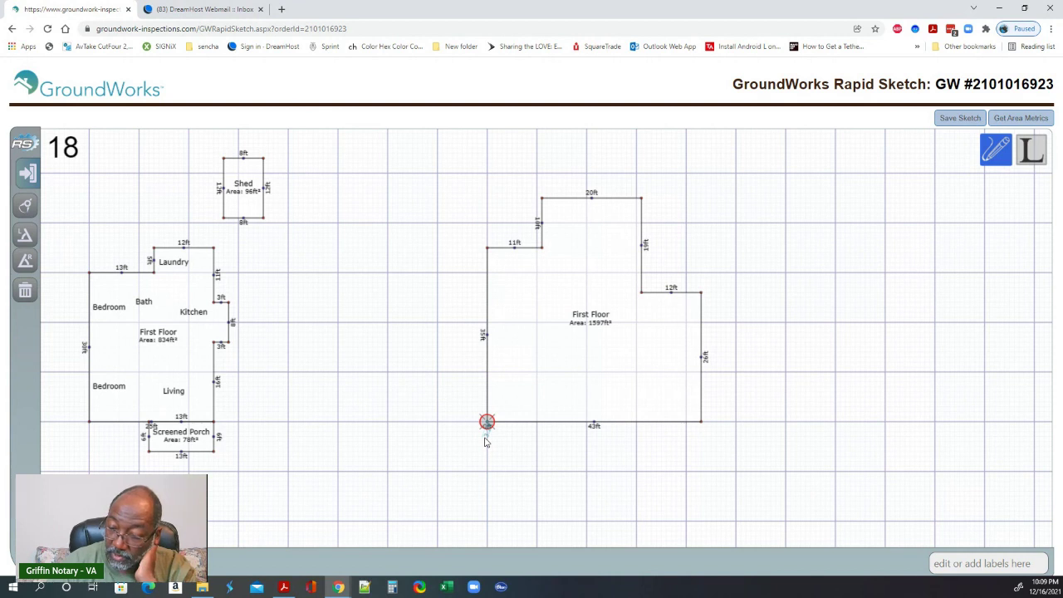
key(Left)
key(Return)
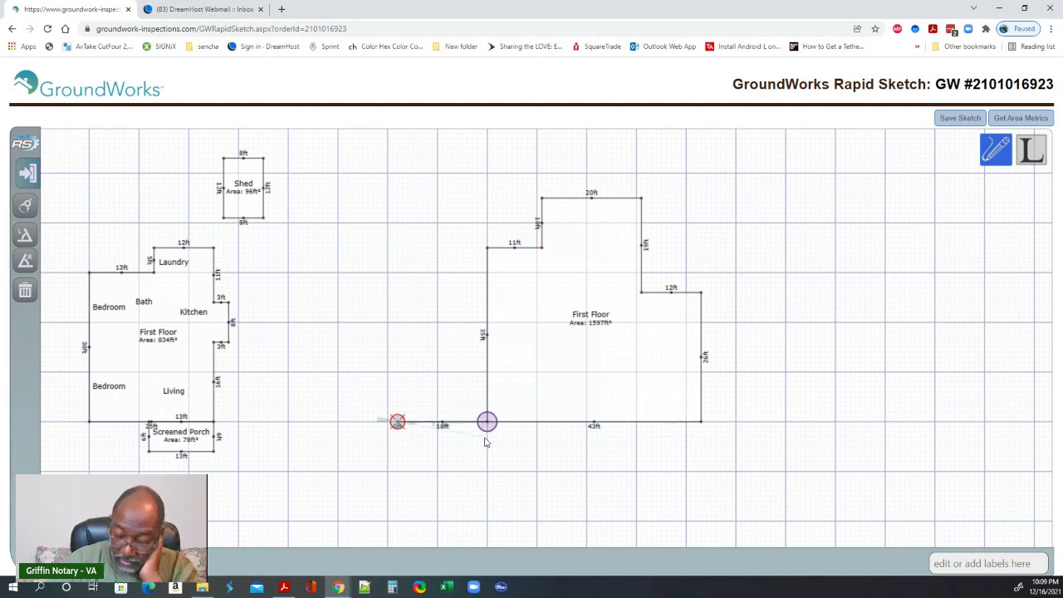
- Add a 35 ft wall up and a top wall back to the First Floor, closing a 630 ft² area
text(35)
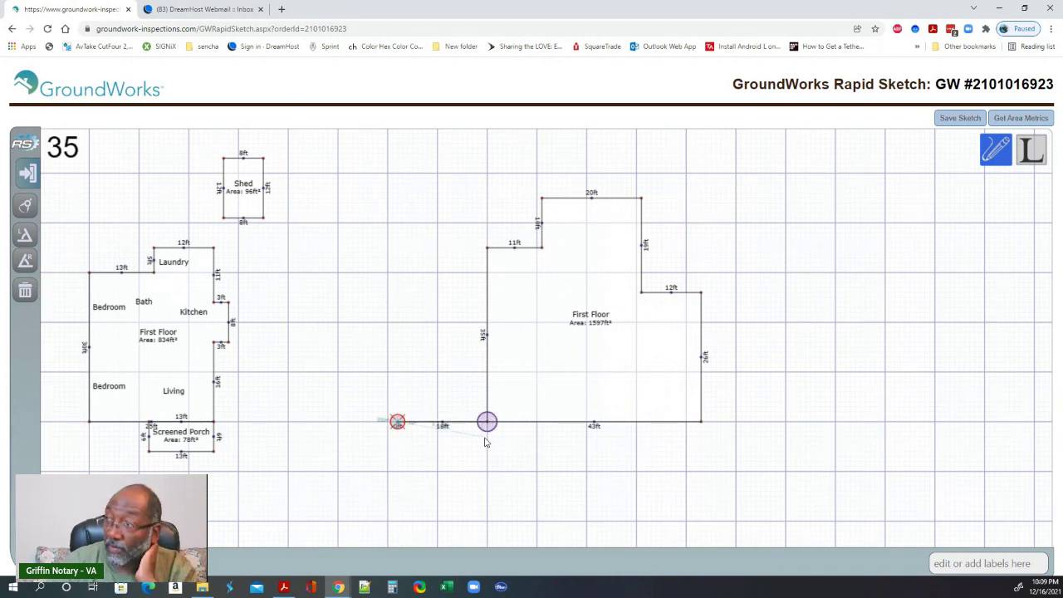
key(Up)
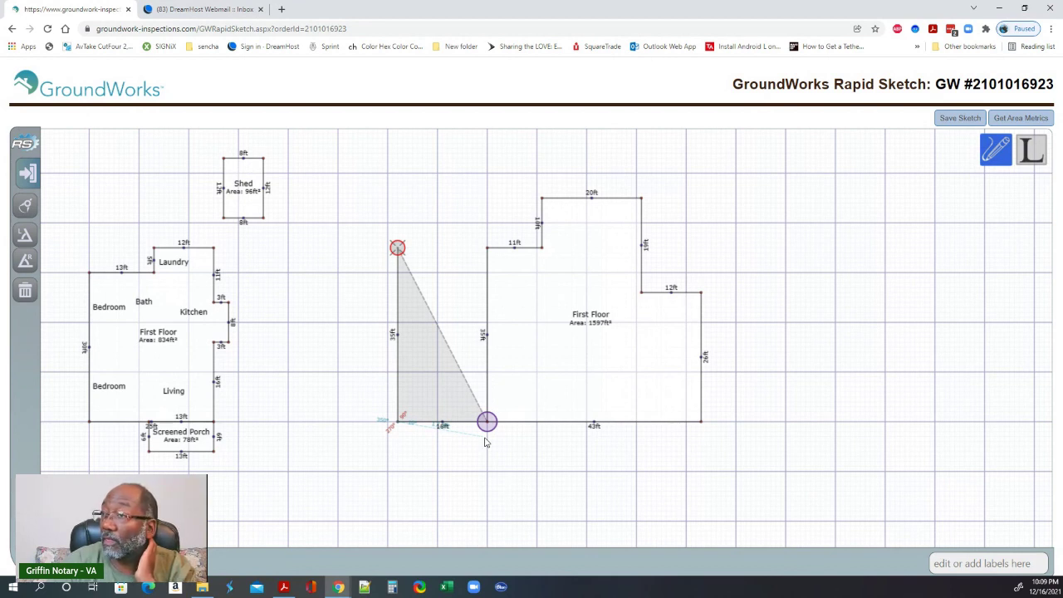
key(Return)
key(Right)
key(Right)
key(Right)
key(Right)
key(Right)
key(Right)
key(Right)
key(Right)
key(Right)
key(Right)
key(Right)
key(Right)
key(Right)
key(Right)
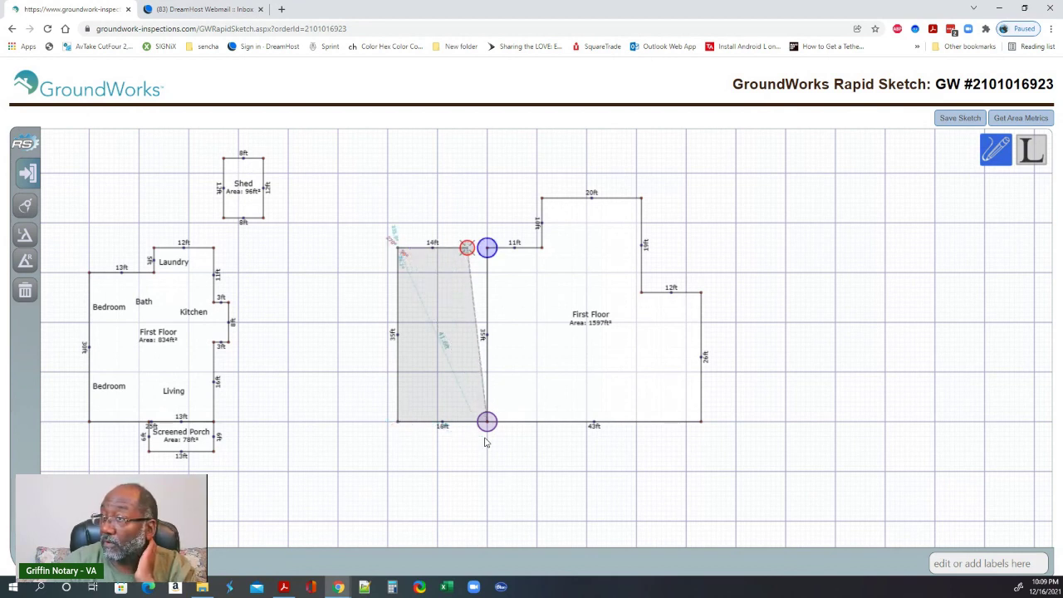
key(Right)
key(Right)
key(Right)
key(Right)
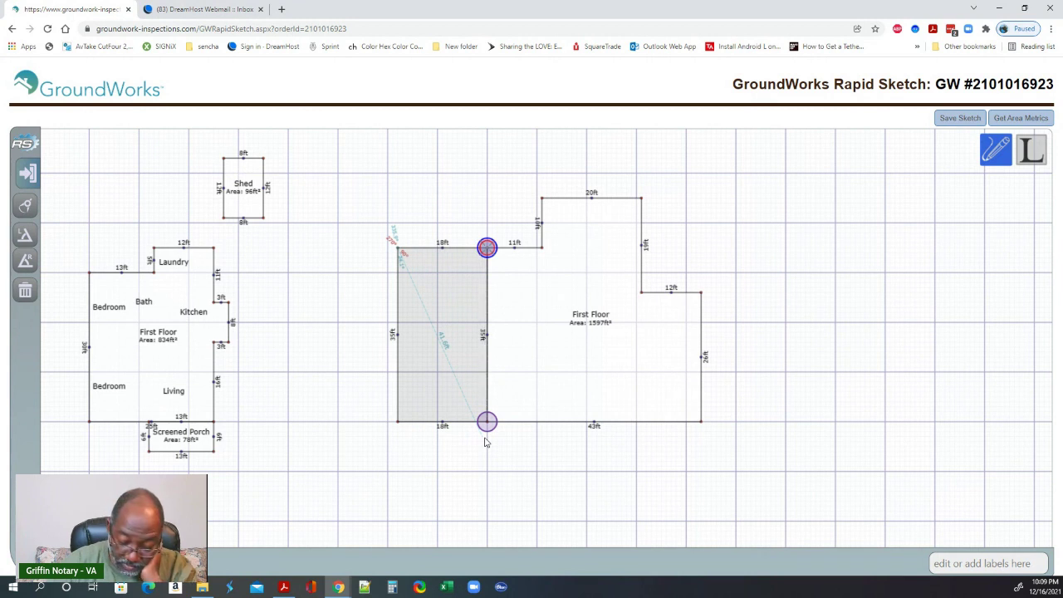
key(Return)
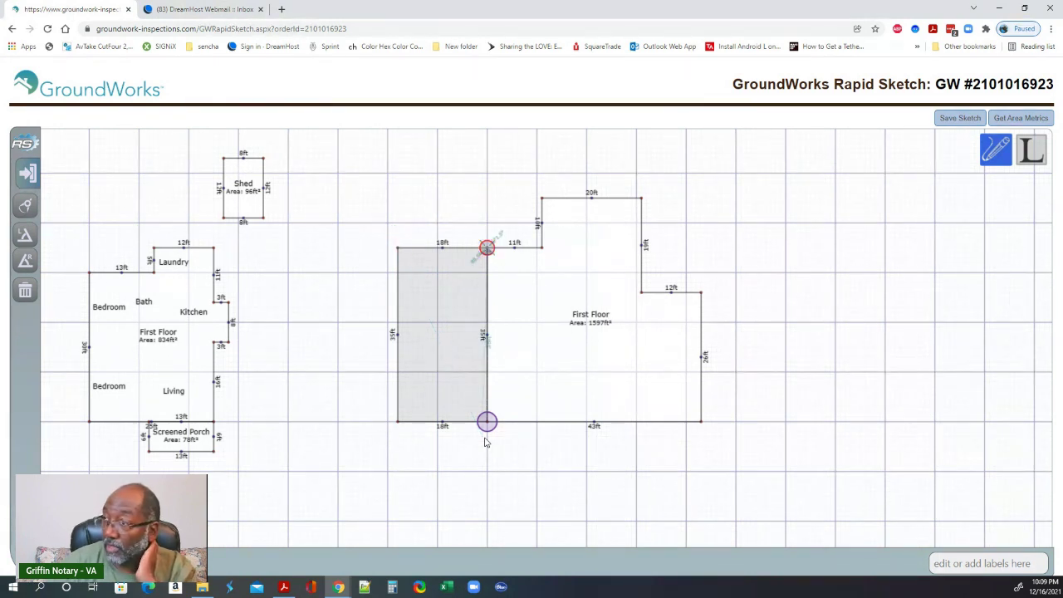
click(487, 422)
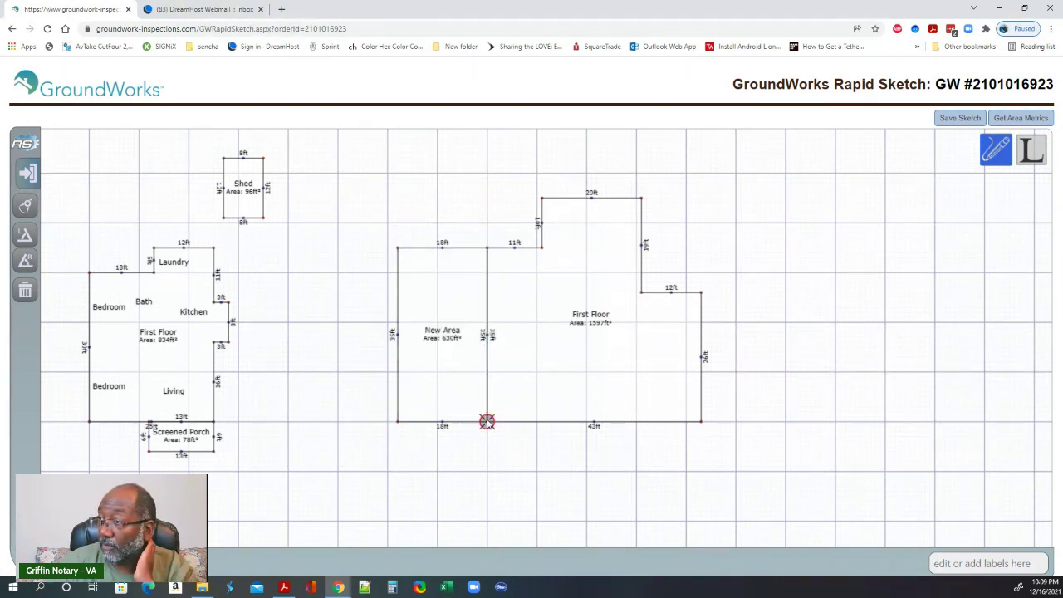
- Set the 630 ft² area's type to 1 Car Built-In under Garages\Built-In
scroll(195, 379, down, 1)
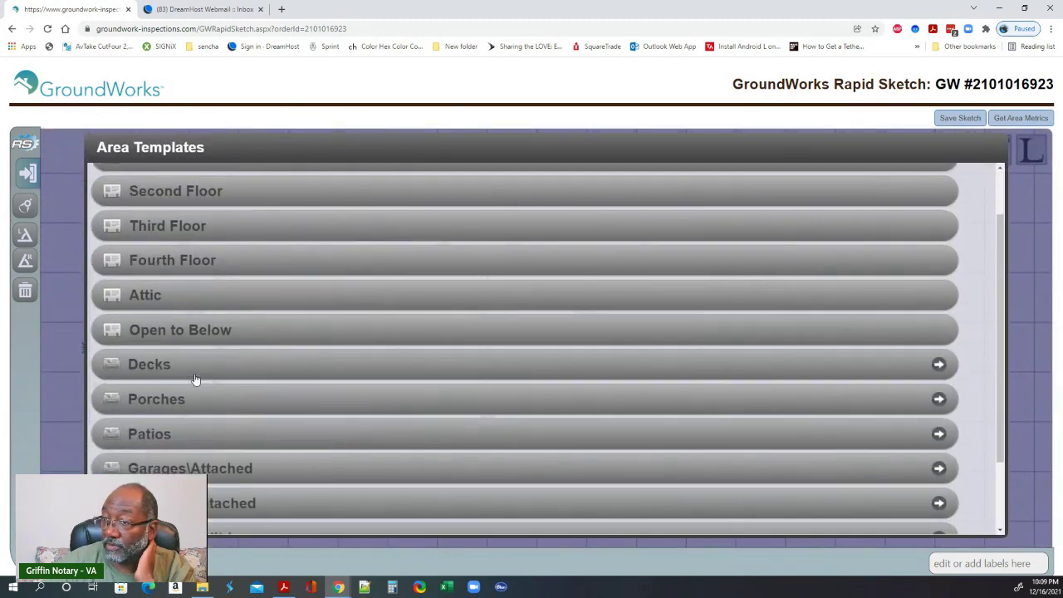
scroll(196, 380, down, 1)
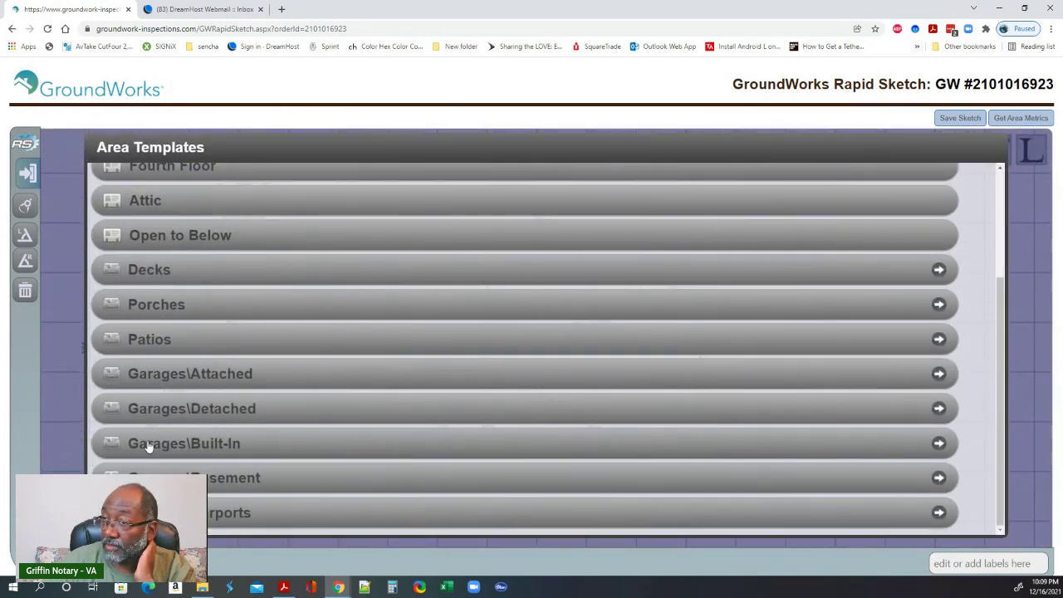
click(148, 447)
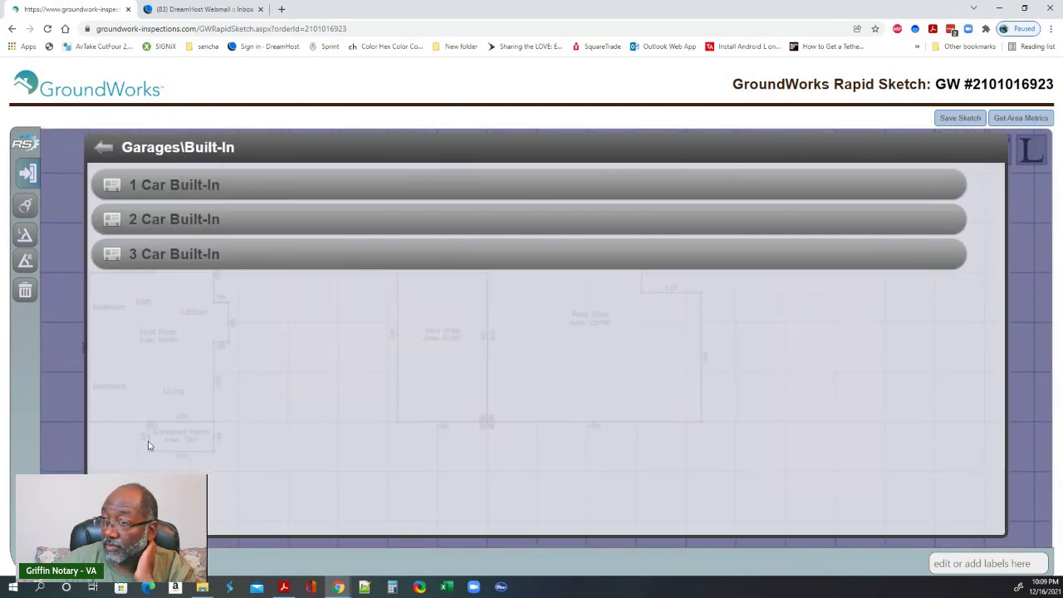
click(154, 188)
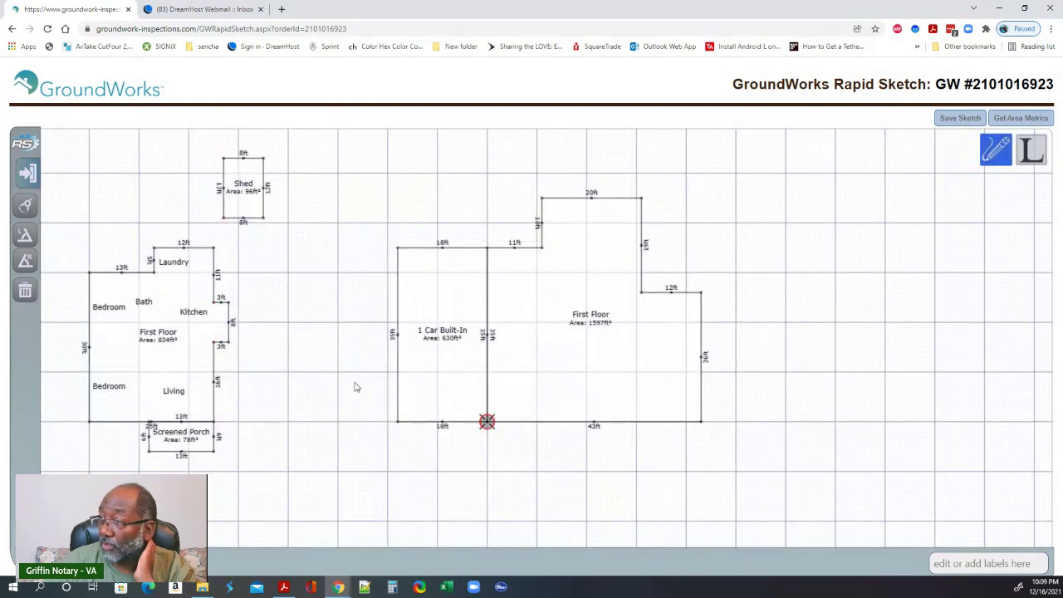
drag(525, 481, 475, 473)
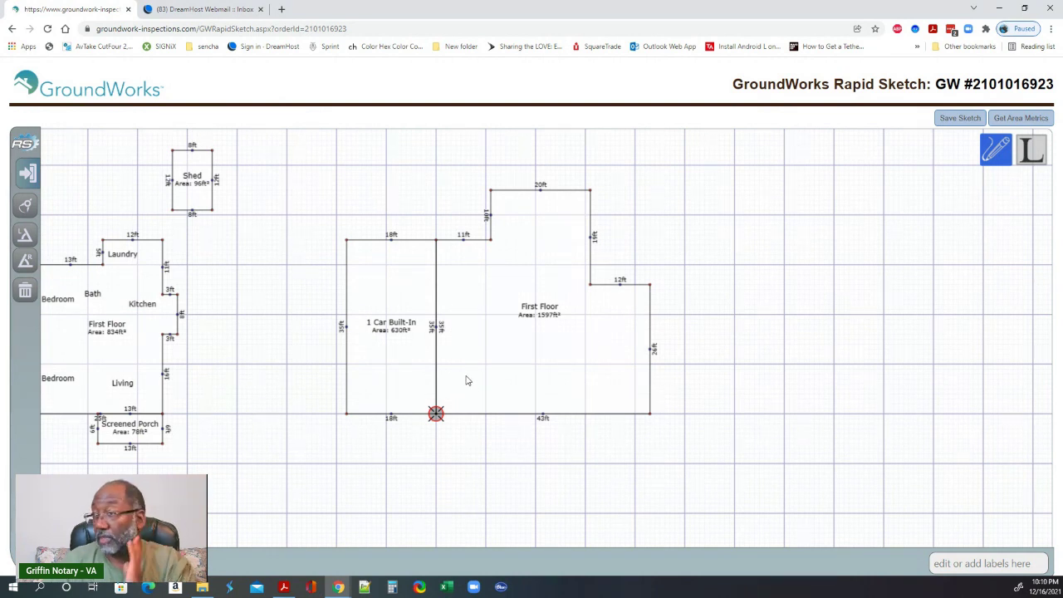
click(456, 315)
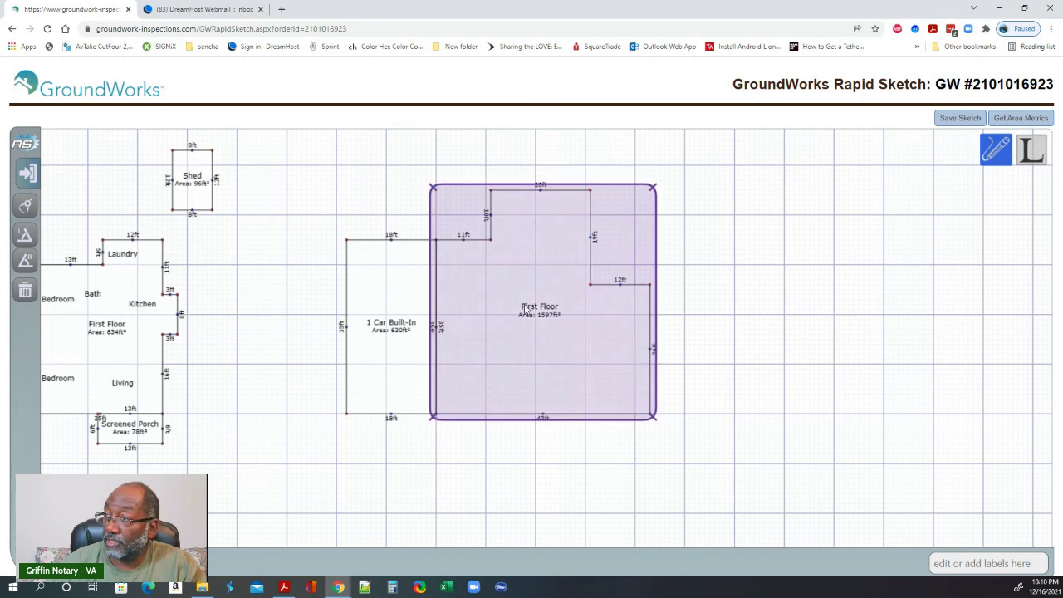
- Place Kitchen and Family room labels inside the First Floor
click(1032, 150)
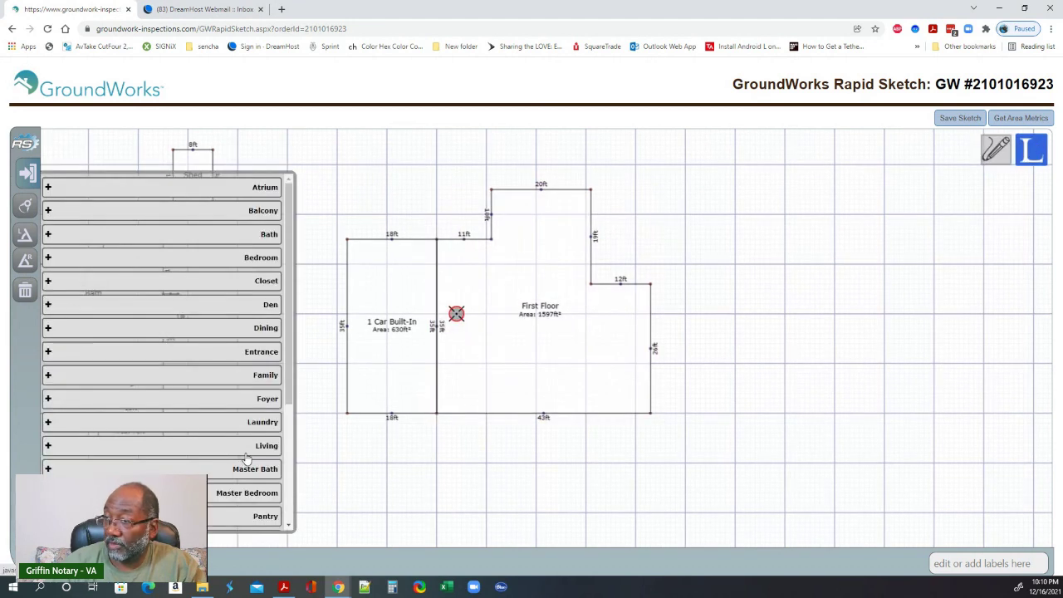
scroll(241, 465, down, 3)
click(249, 493)
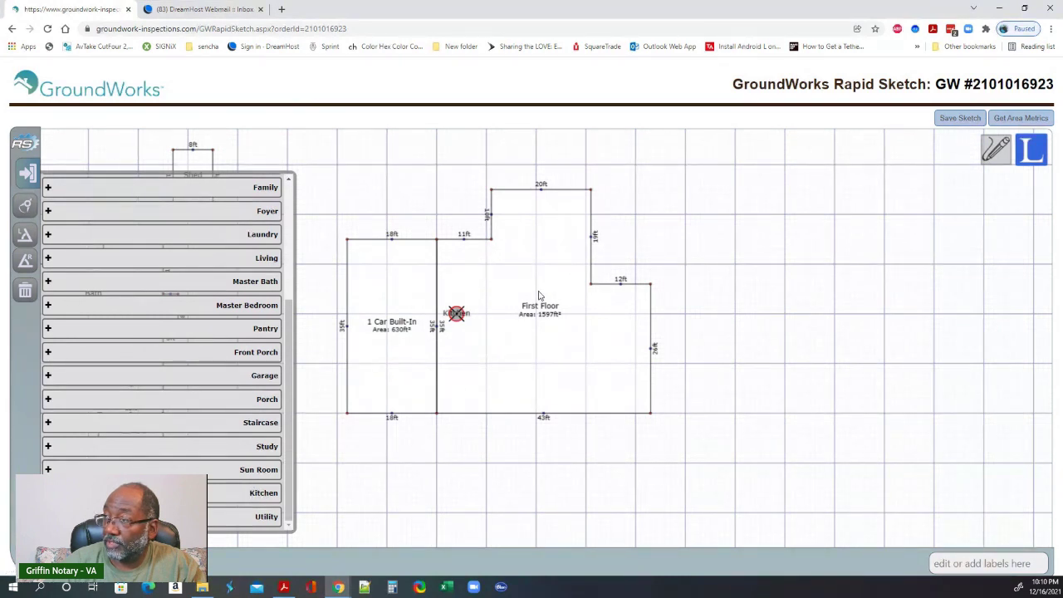
click(533, 308)
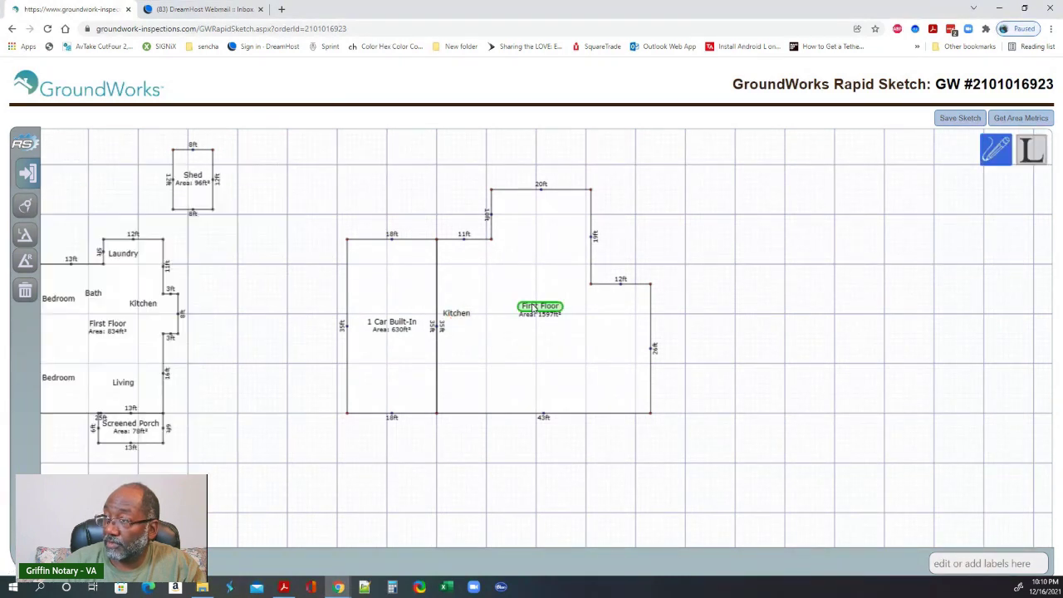
click(543, 220)
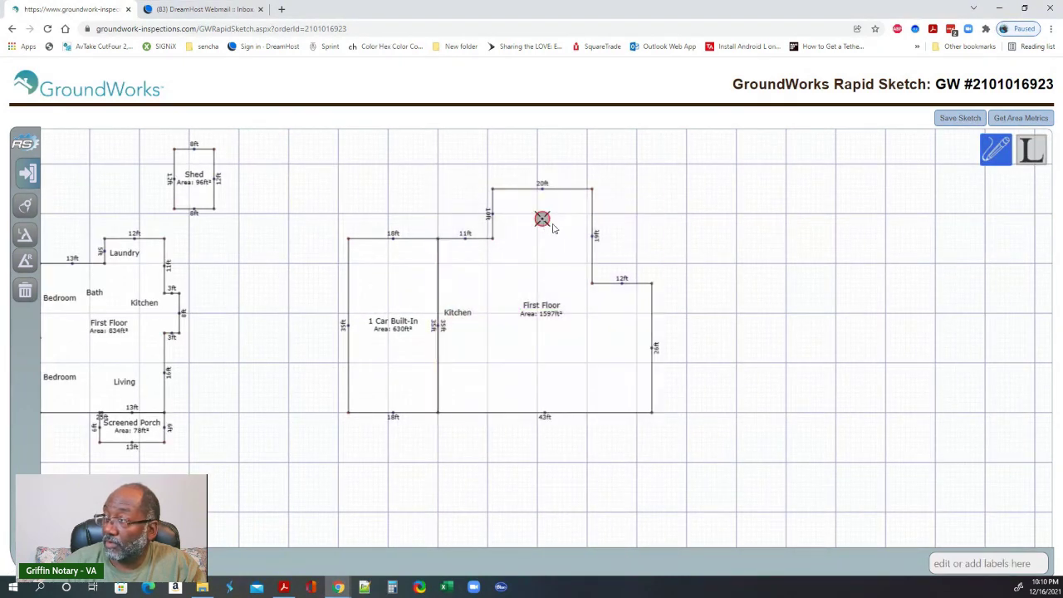
click(1039, 158)
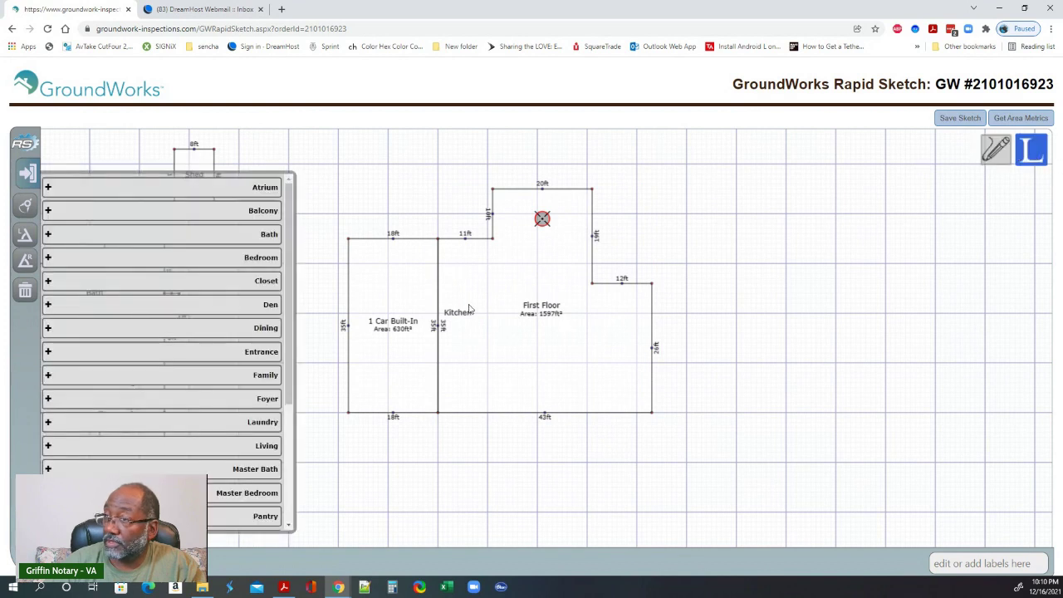
click(229, 373)
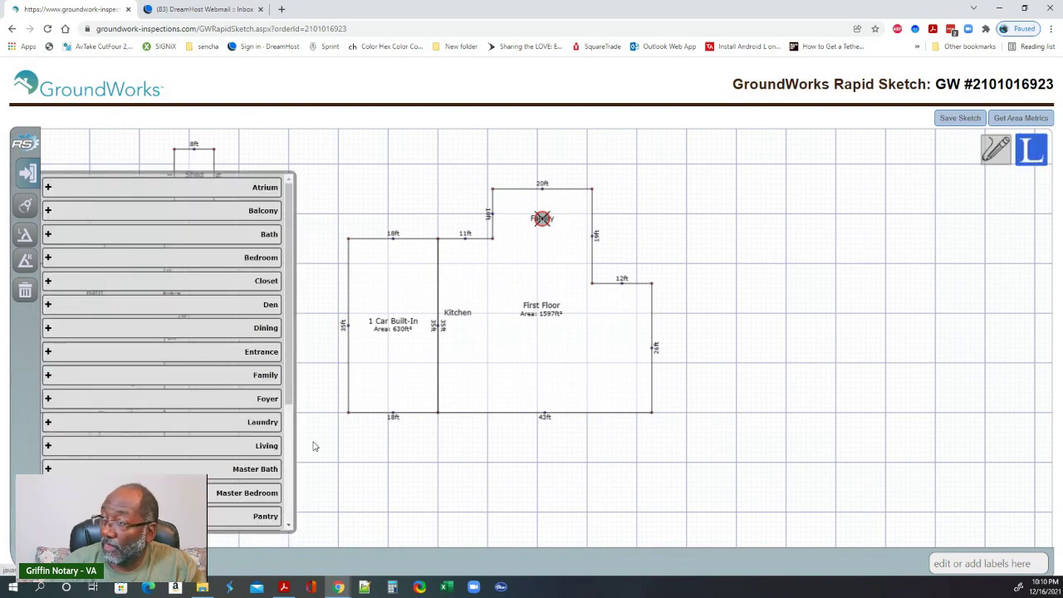
- Add Living, Laundry and a Bath label to the First Floor
click(498, 383)
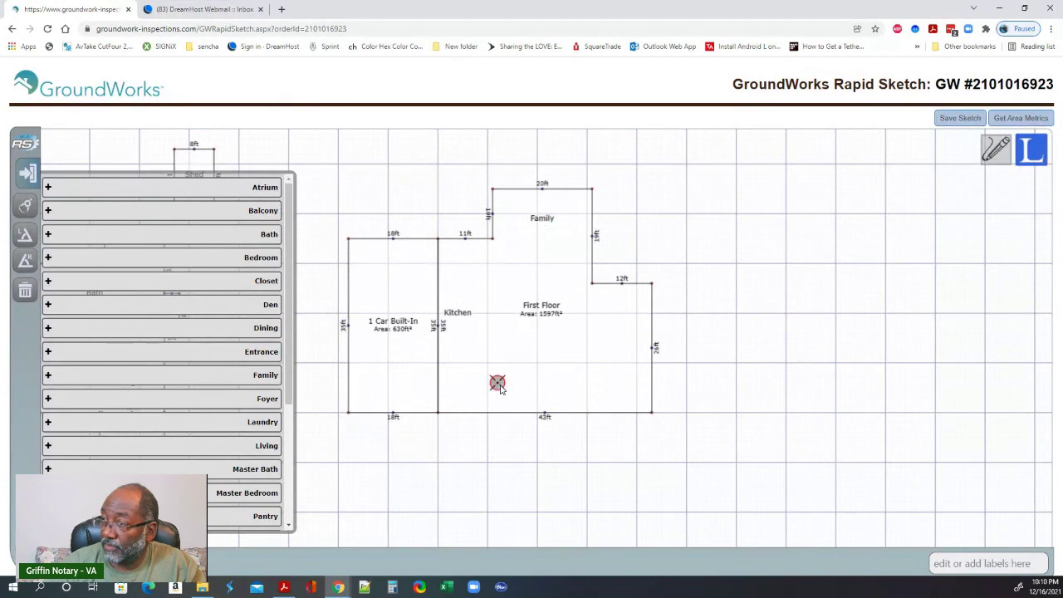
click(260, 451)
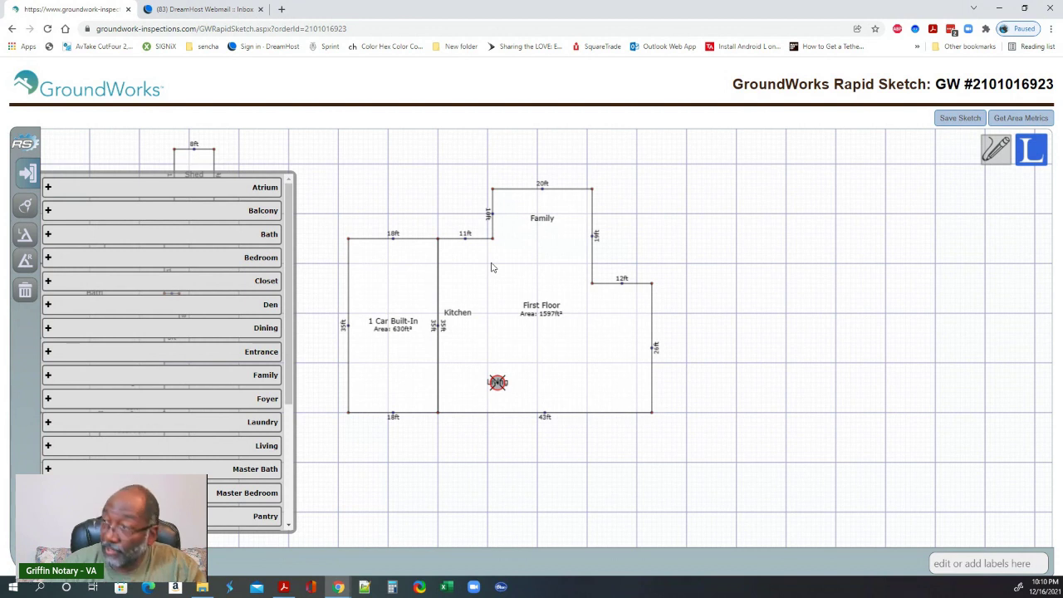
click(466, 271)
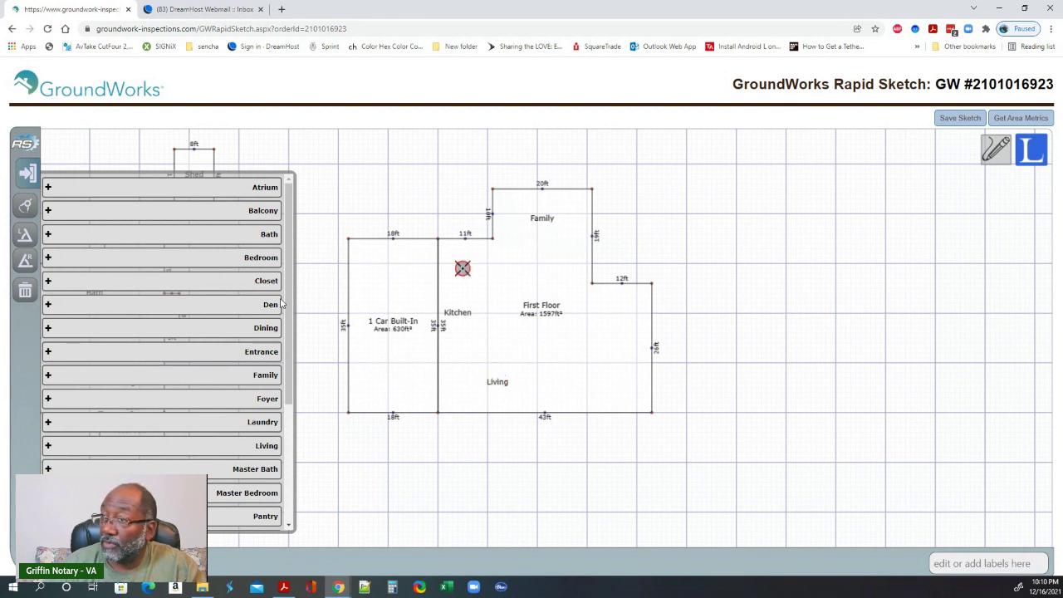
click(255, 424)
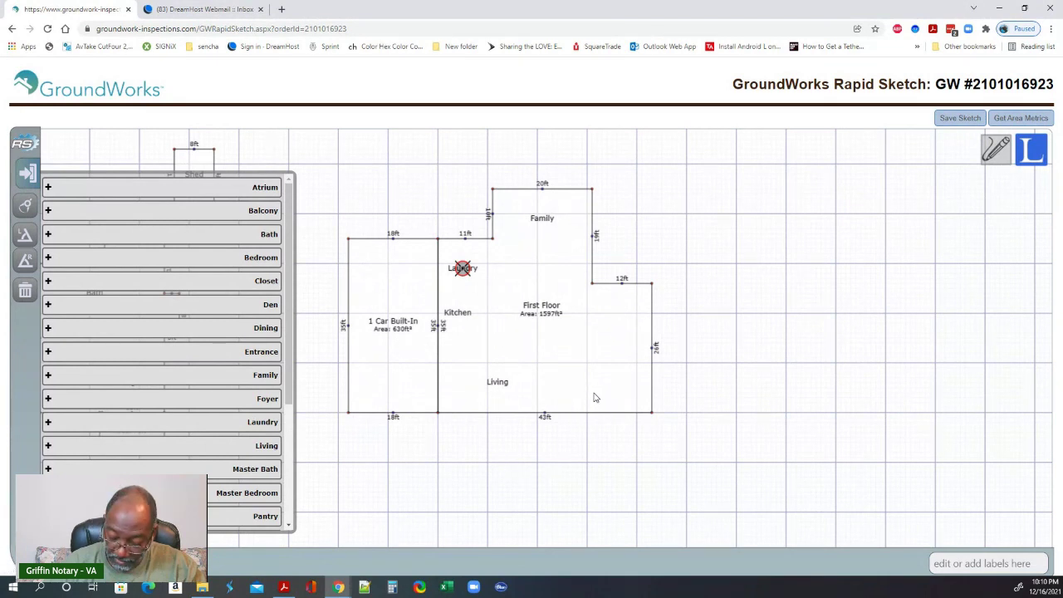
click(548, 400)
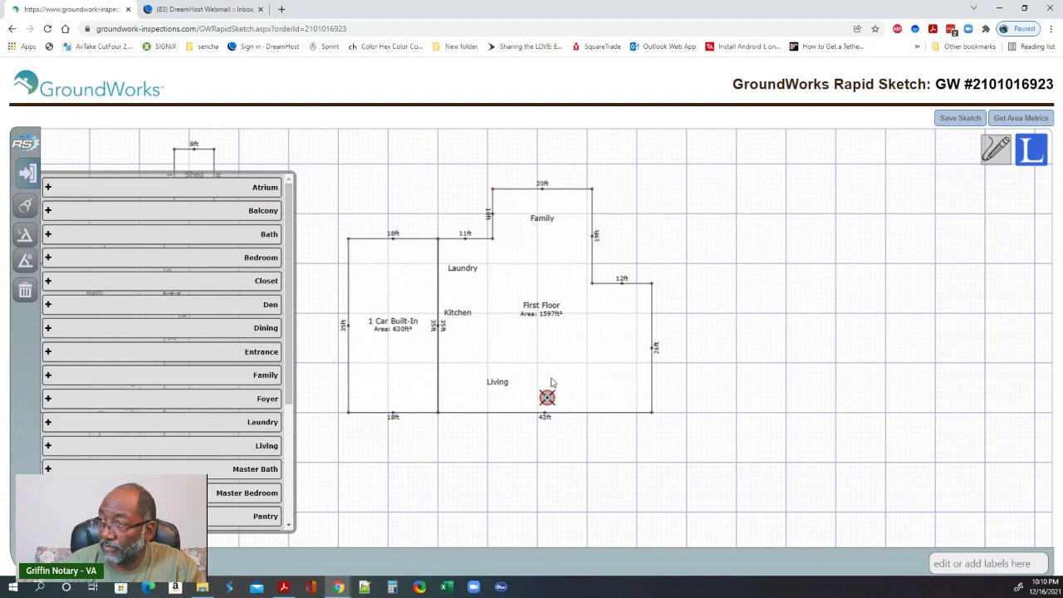
click(547, 384)
click(547, 391)
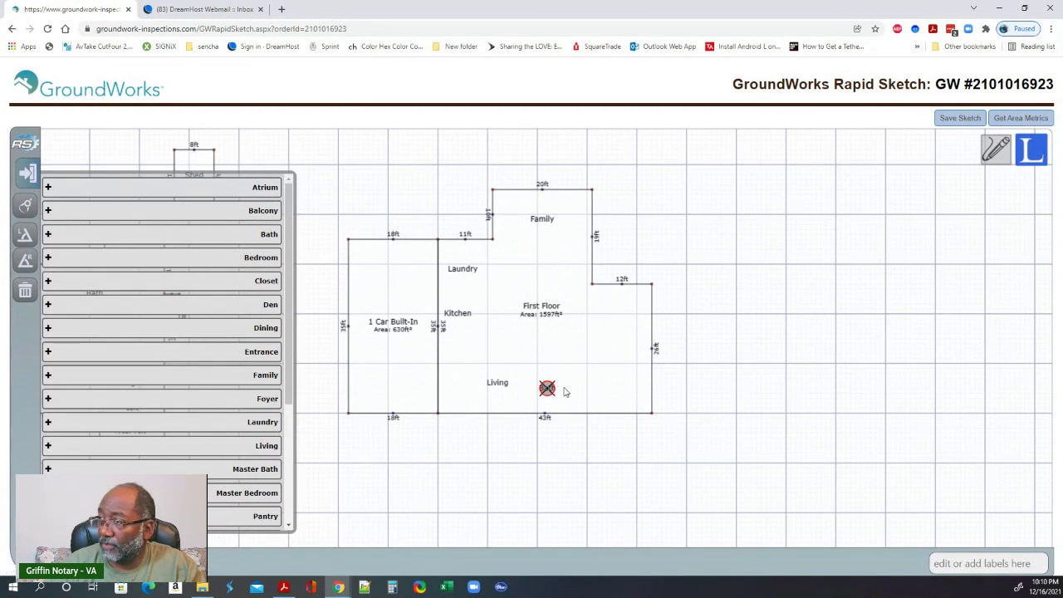
click(568, 384)
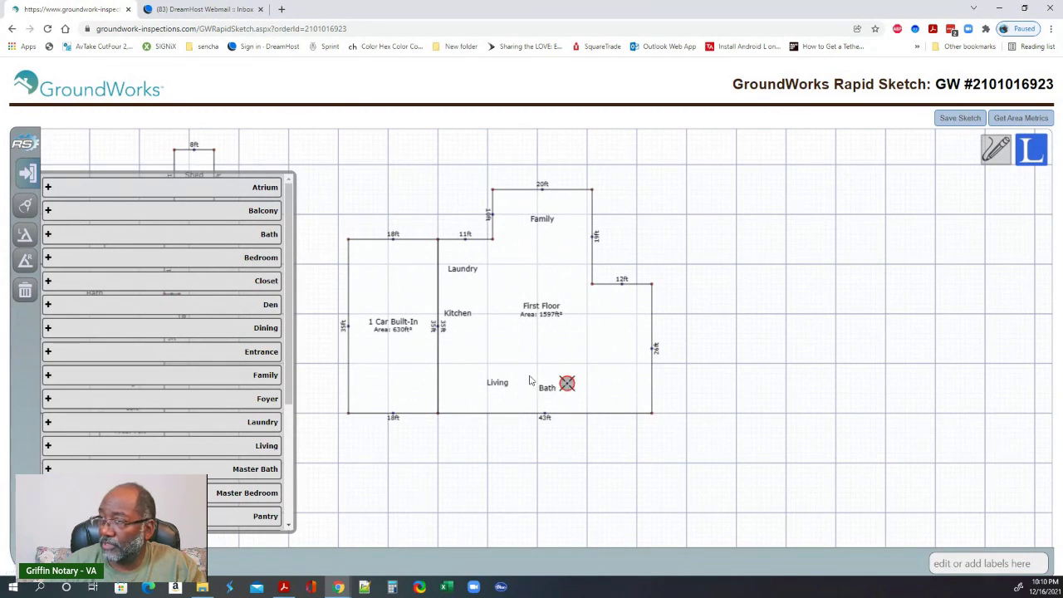
- Add a second Bath and two Bedroom labels on the right side
click(572, 393)
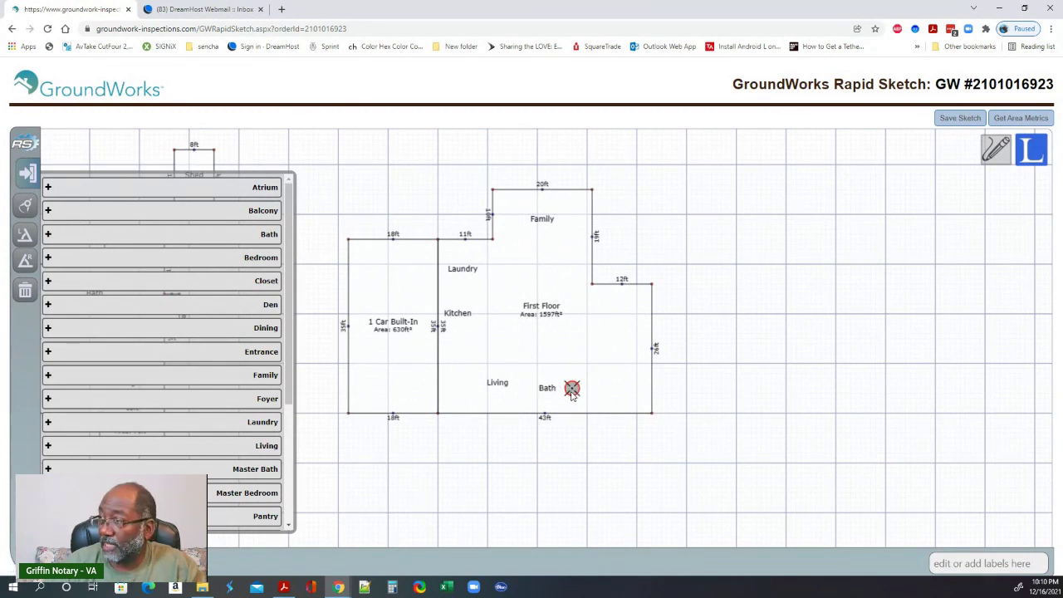
click(272, 234)
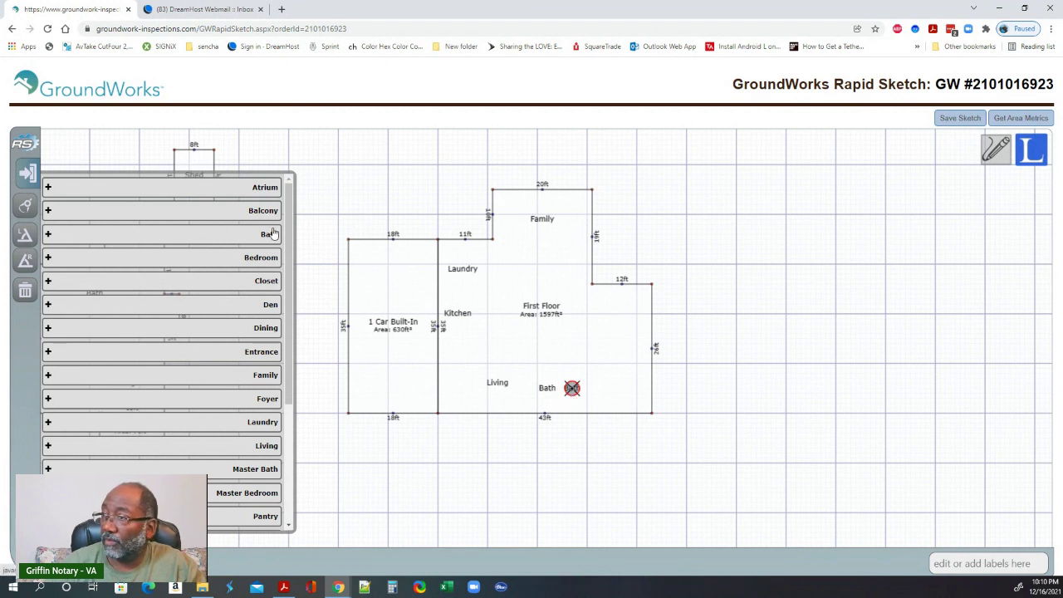
click(618, 391)
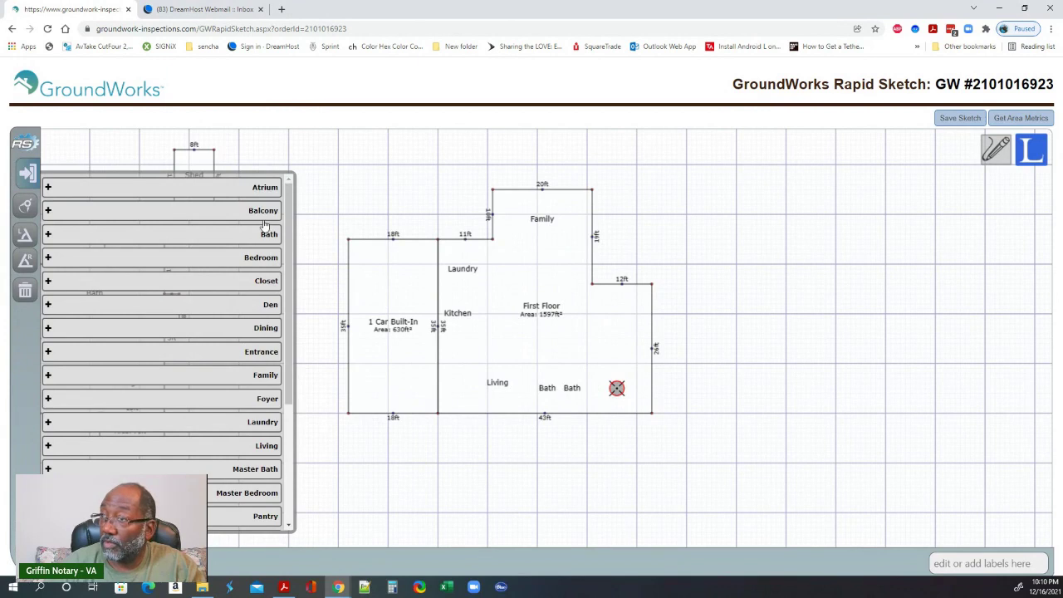
click(268, 262)
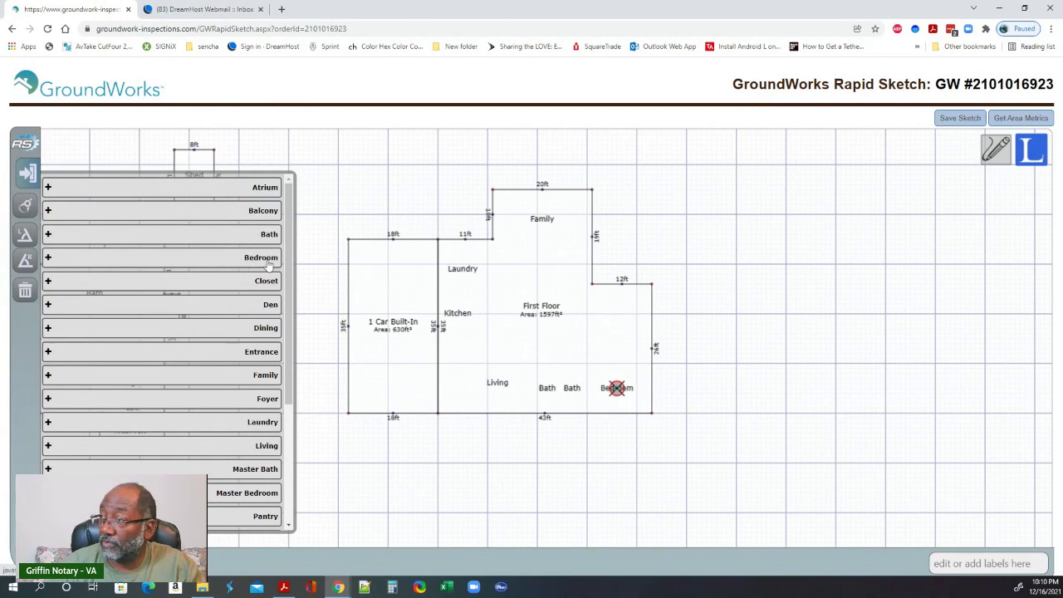
click(628, 311)
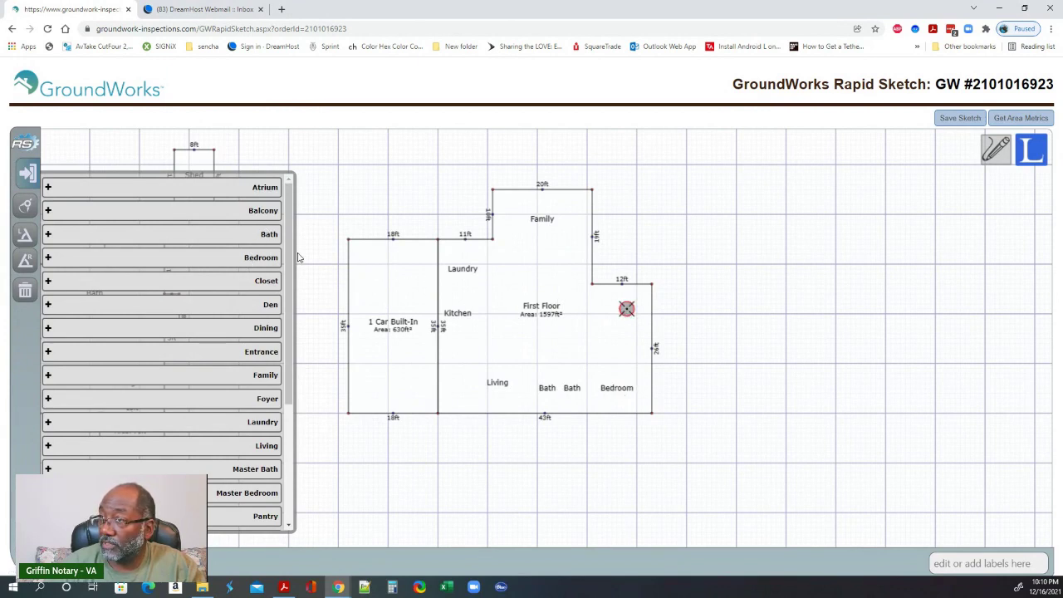
click(263, 261)
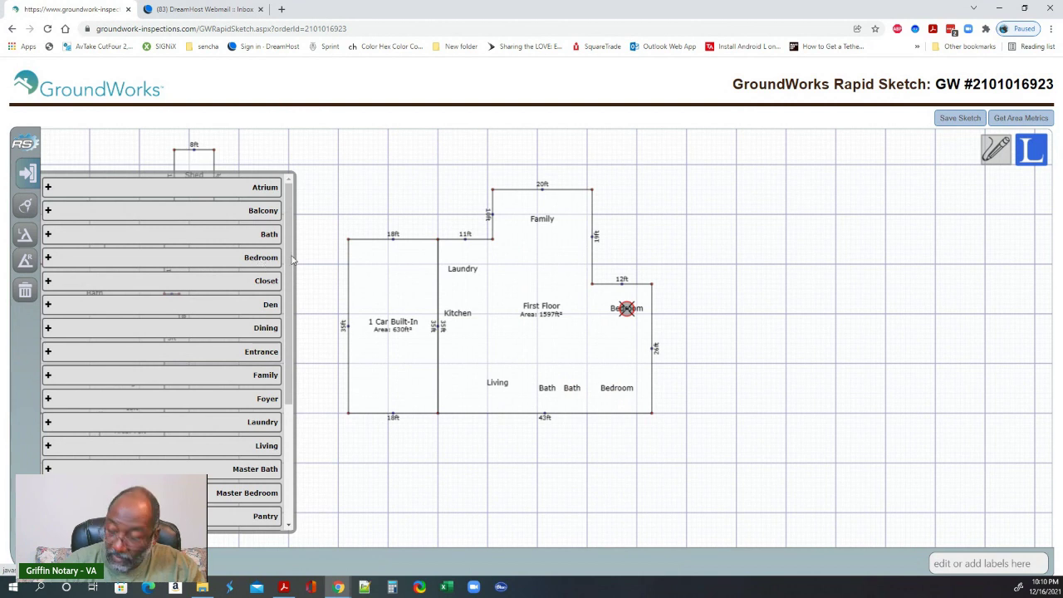
click(554, 319)
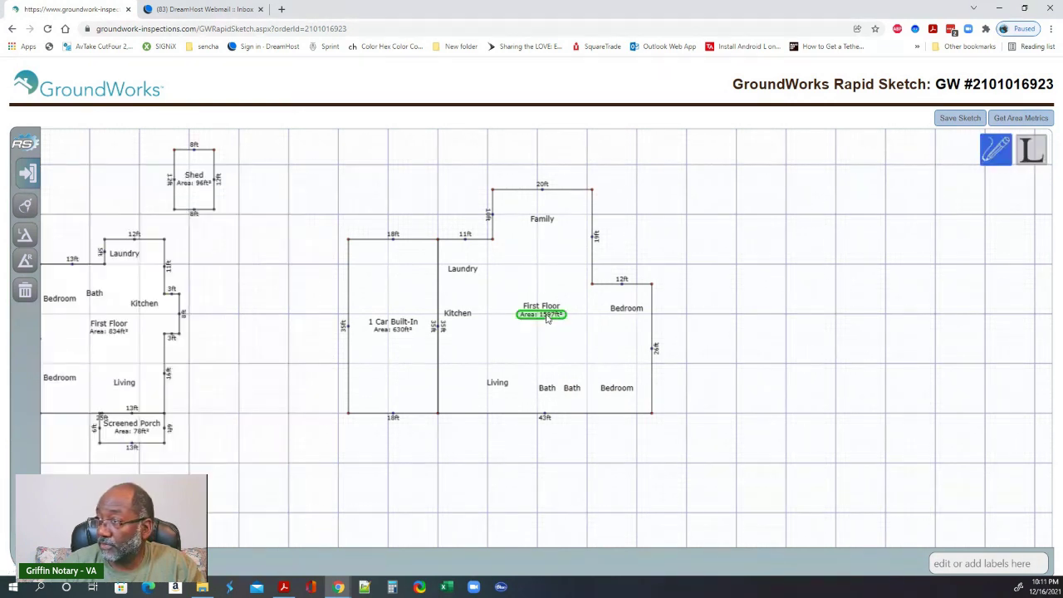
- Move the First Floor area and name labels lower inside the room
drag(549, 319, 547, 320)
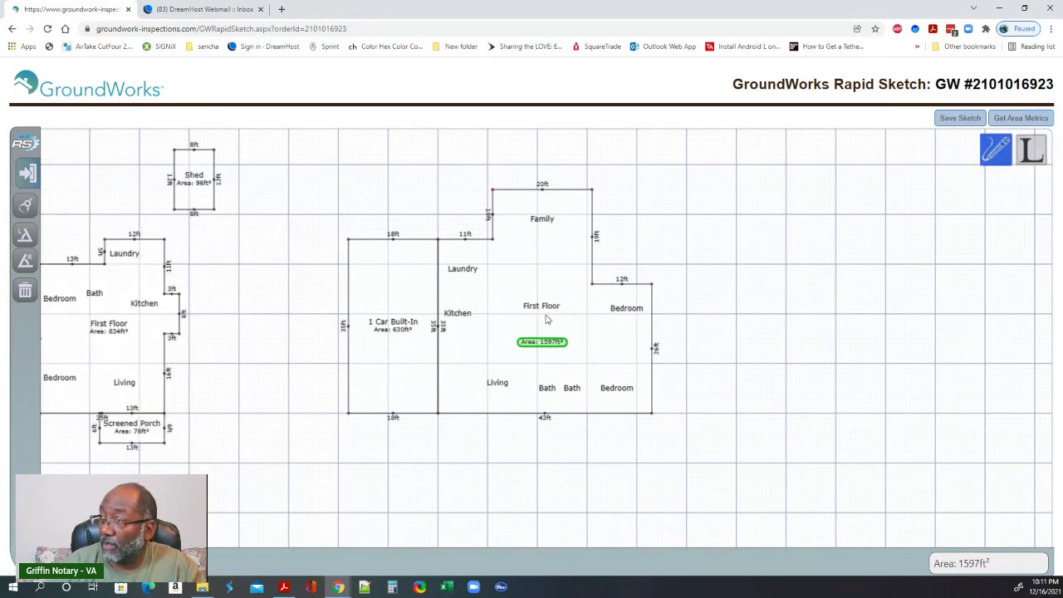
click(546, 312)
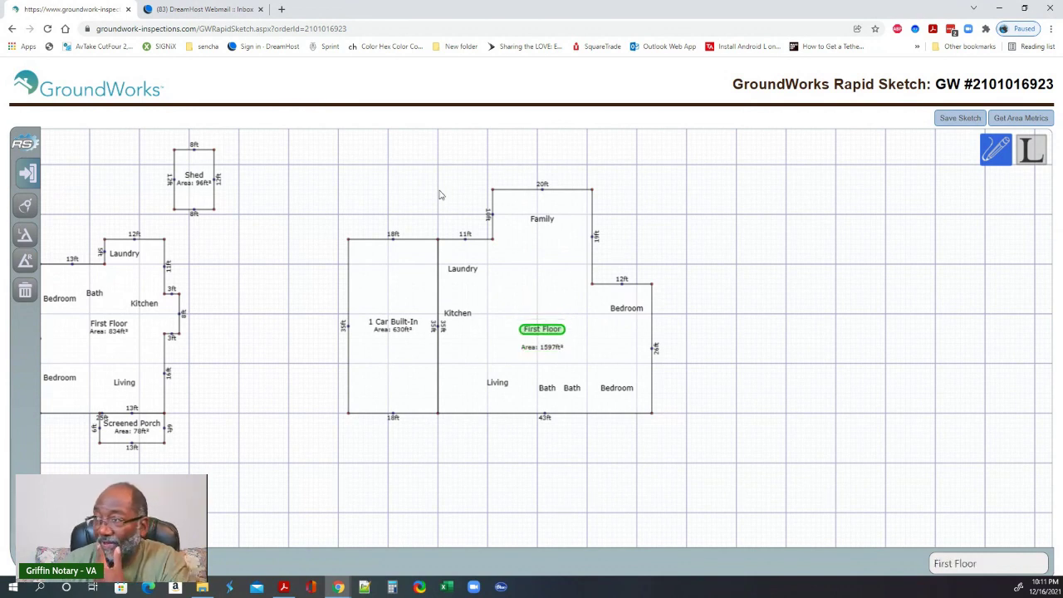
click(570, 310)
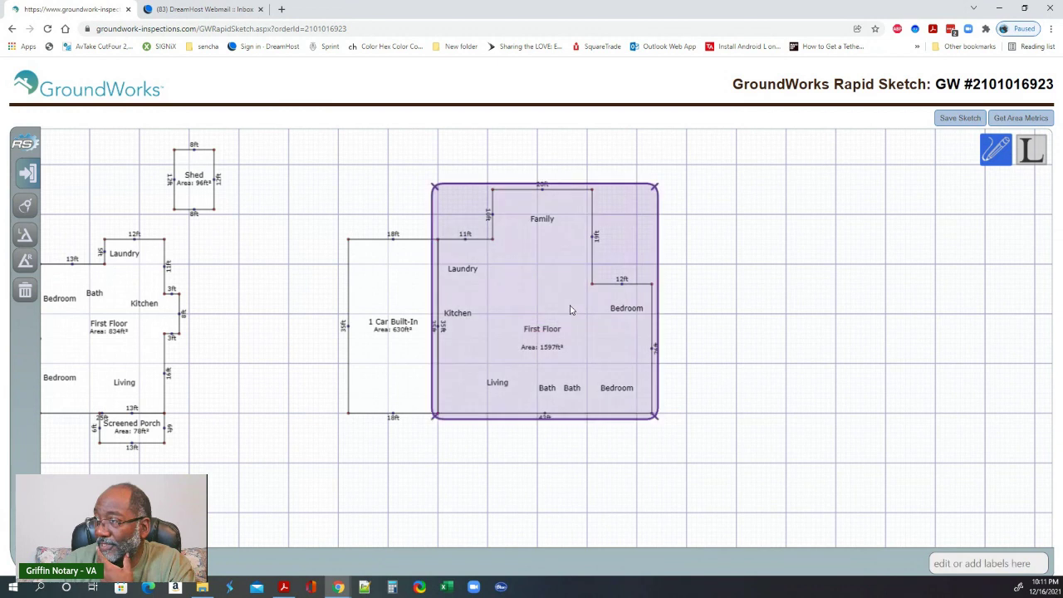
- Add a Bedroom label in the upper middle and a Dining label near the Kitchen
click(564, 304)
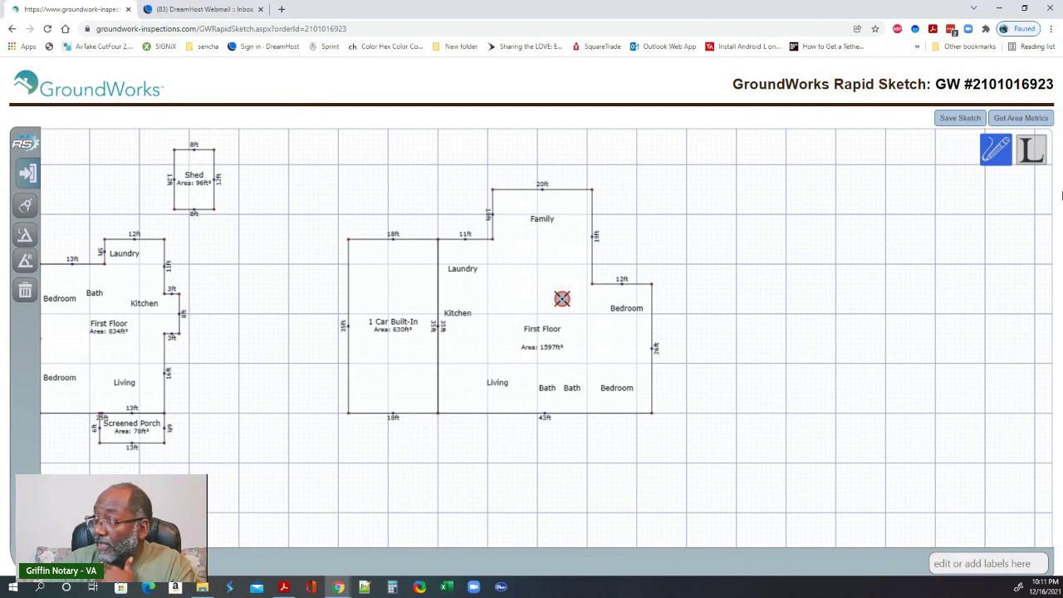
click(1028, 161)
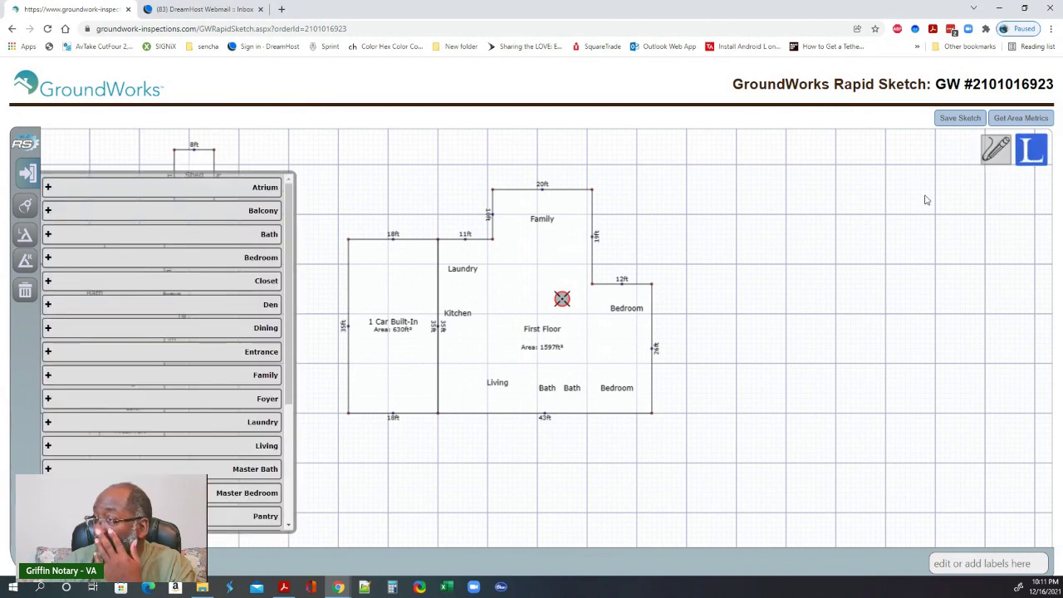
click(258, 262)
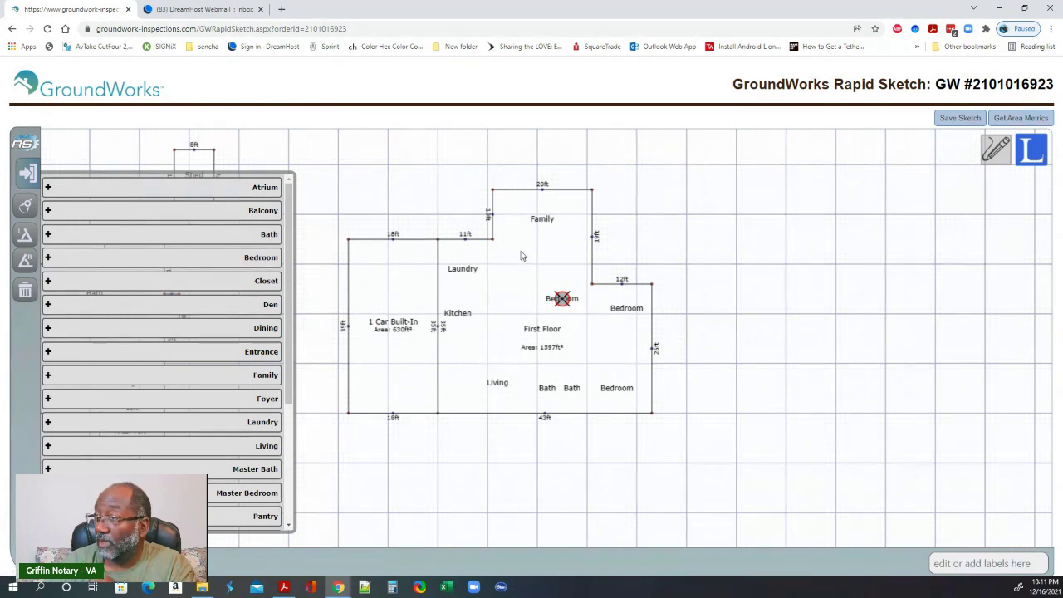
click(507, 301)
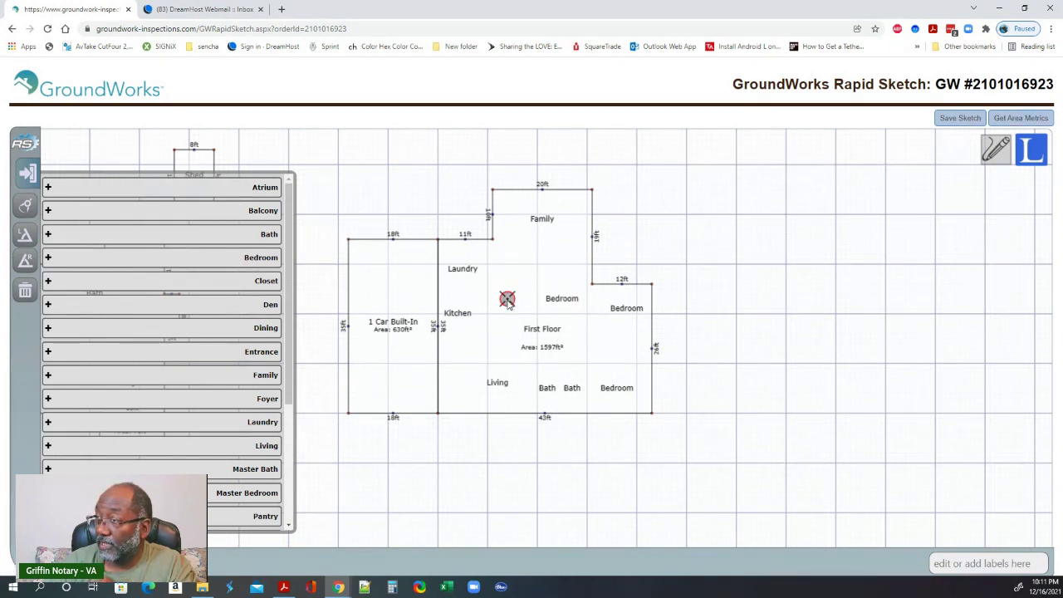
click(263, 329)
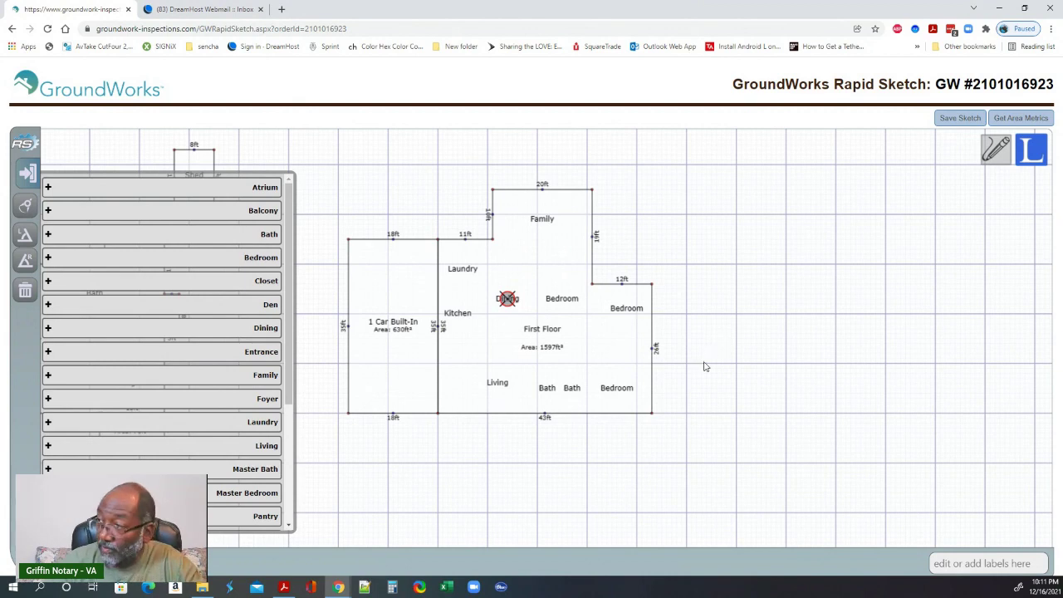
click(284, 586)
- Check the porch, front and family room measurements on the hand-drawn PDF sketch, then return to the floor plan
drag(723, 518, 591, 306)
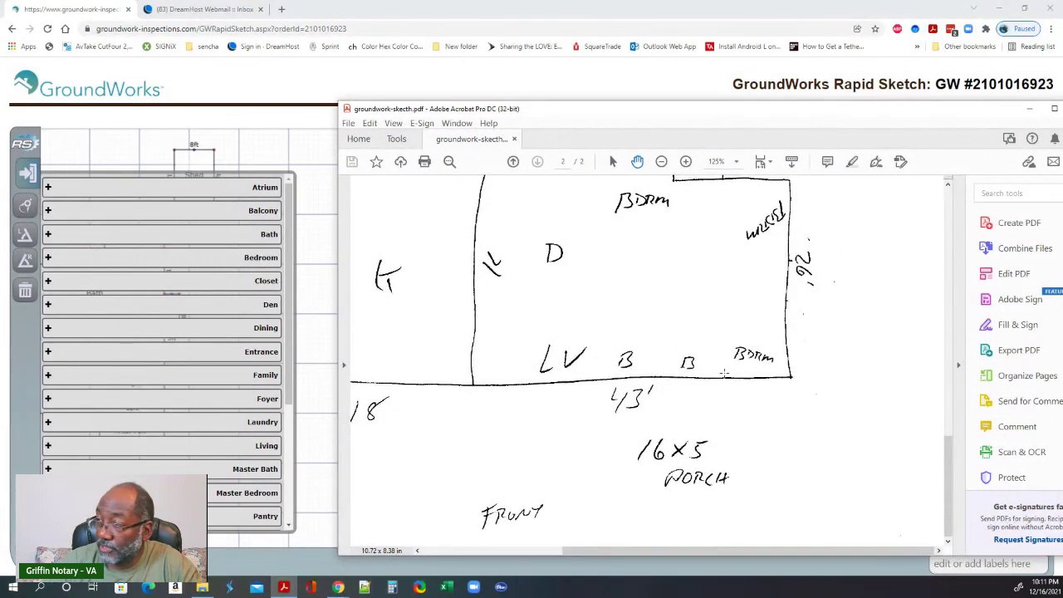
drag(711, 314, 712, 467)
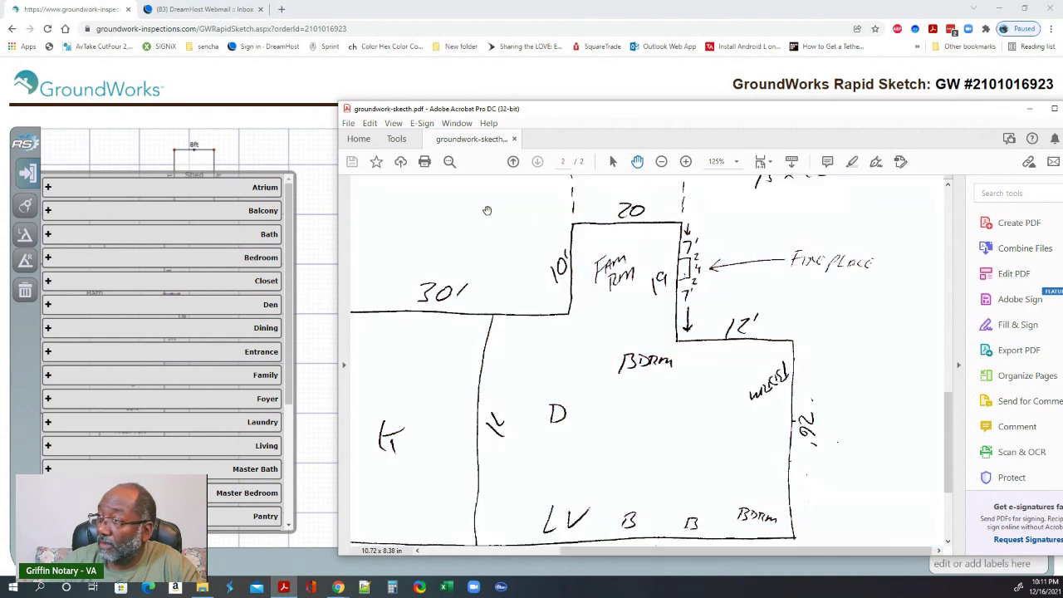
drag(486, 210, 504, 306)
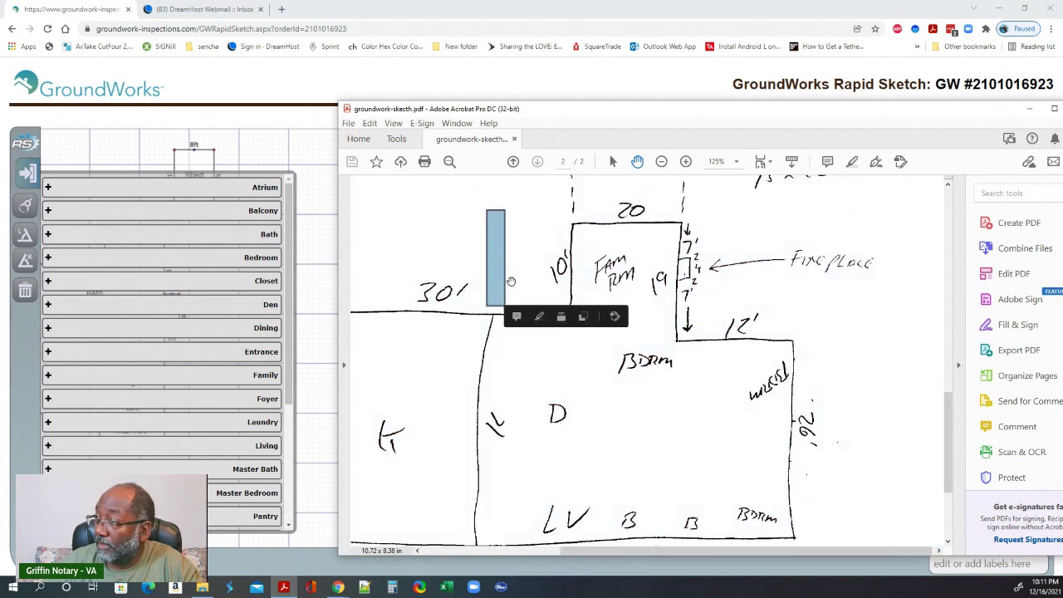
scroll(511, 281, up, 3)
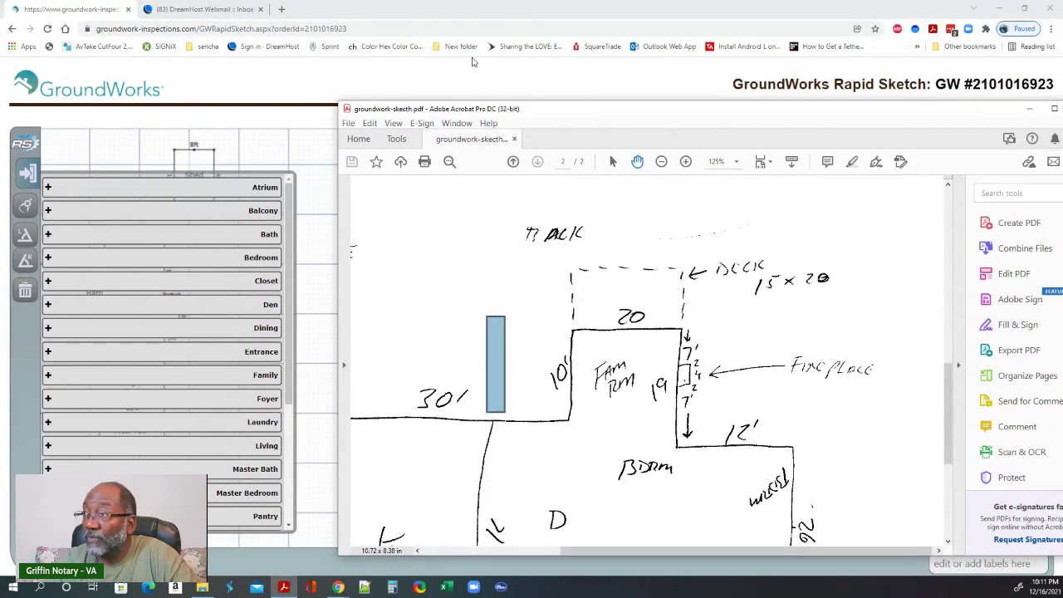
click(309, 92)
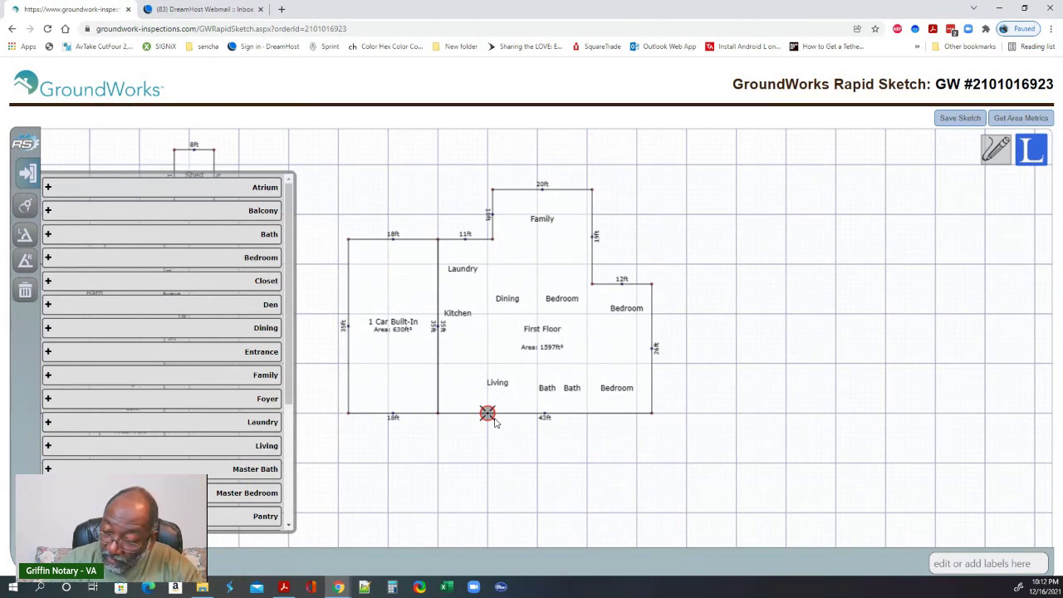
- Draw a porch outline below Living: 5 ft down, 15 ft right, 5 ft up
key(Down)
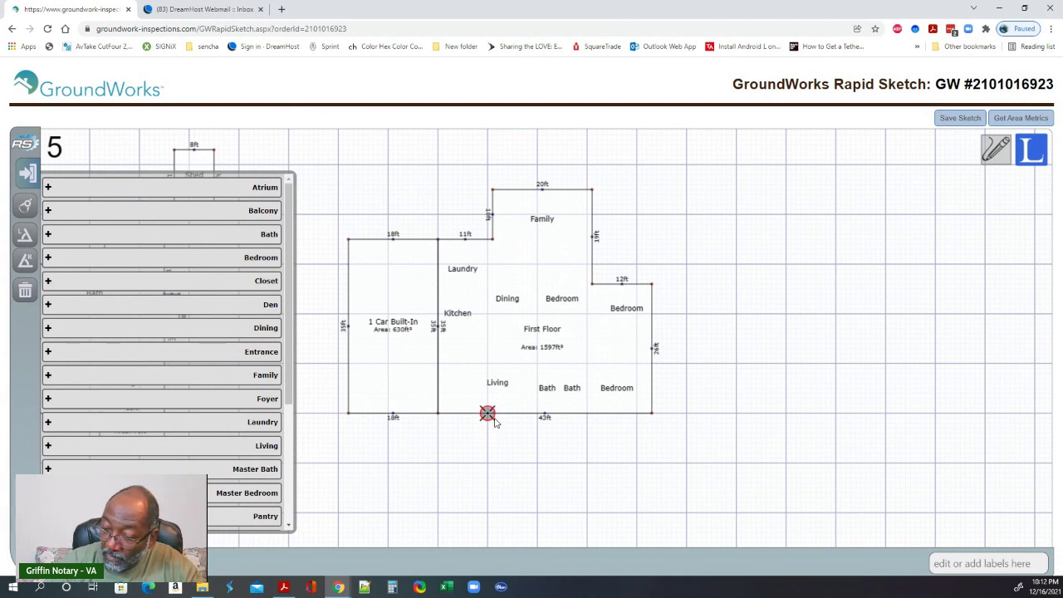
key(Down)
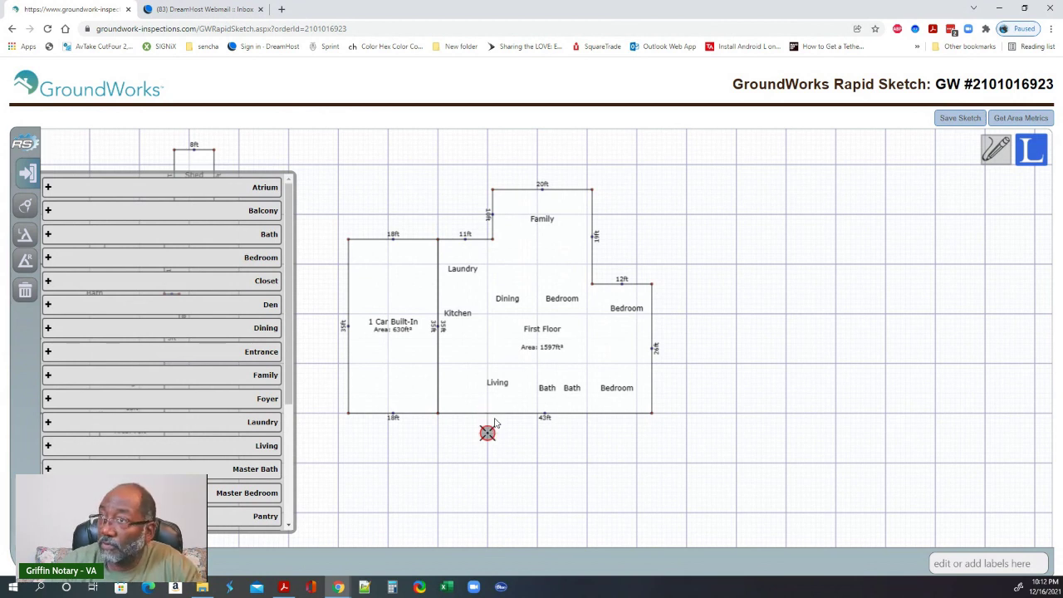
click(1005, 152)
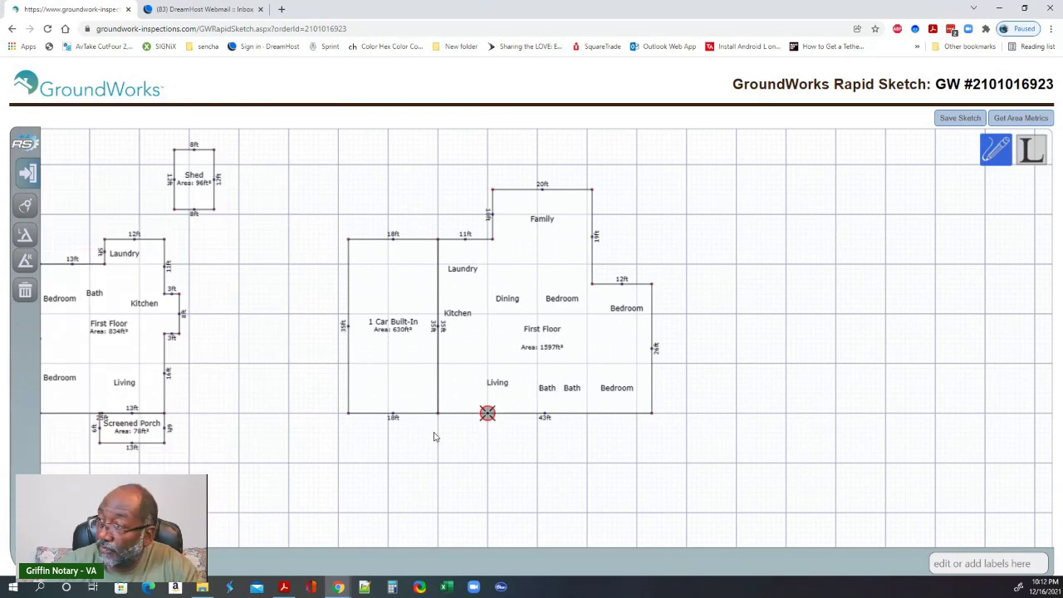
key(Down)
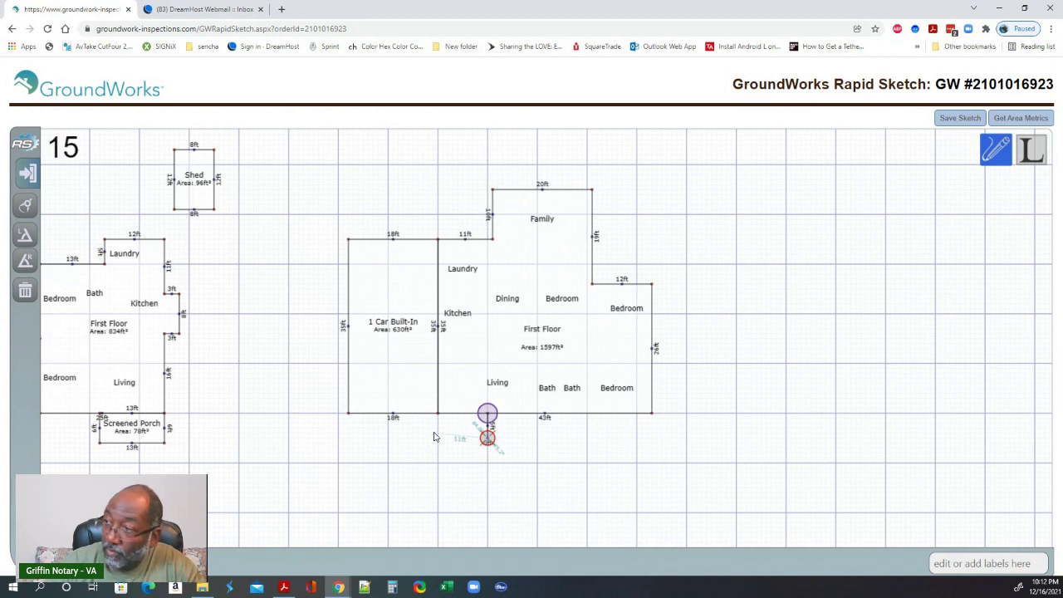
key(Right)
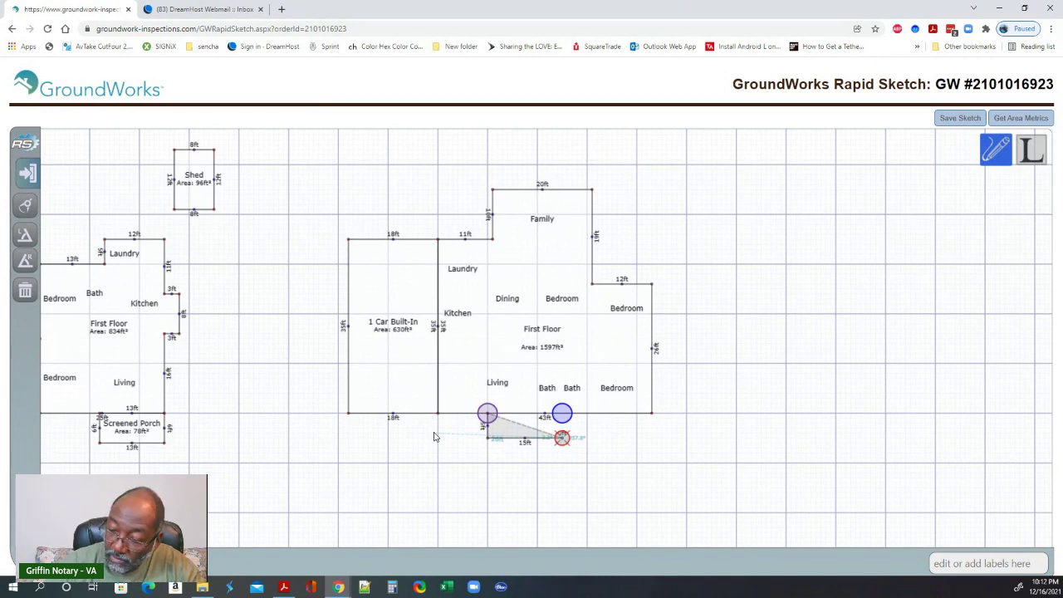
text(5)
key(Up)
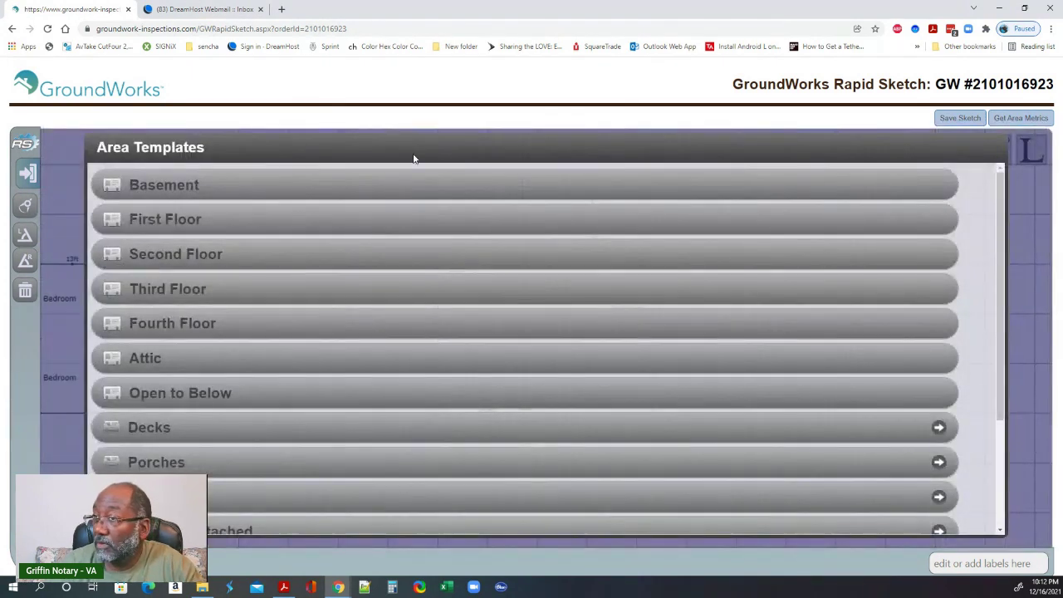
- Label the new 75 ft² area as an Open Porch and nudge it left along the wall
scroll(240, 443, down, 2)
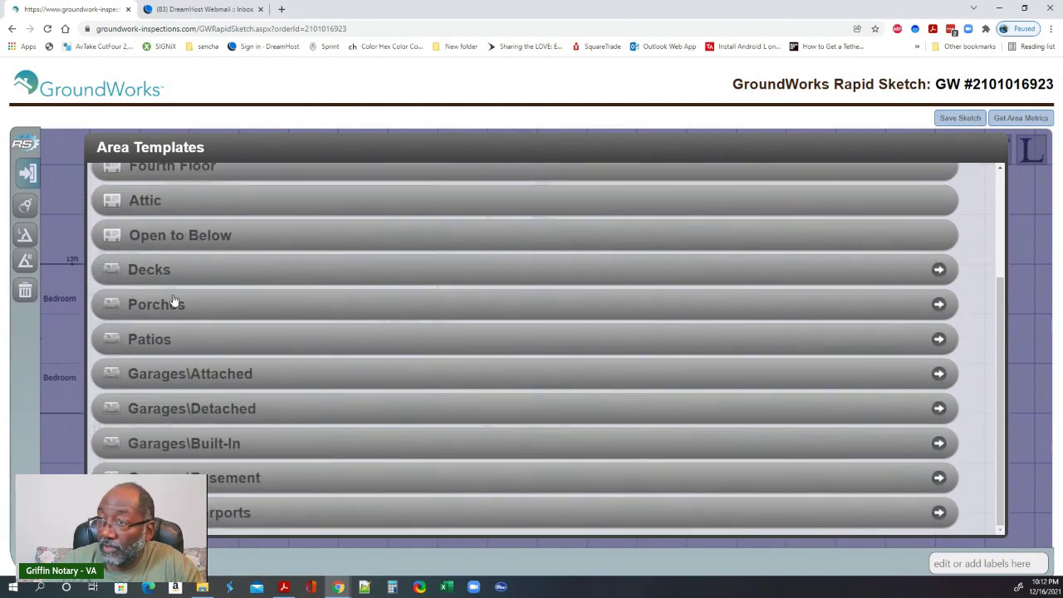
click(174, 301)
click(173, 289)
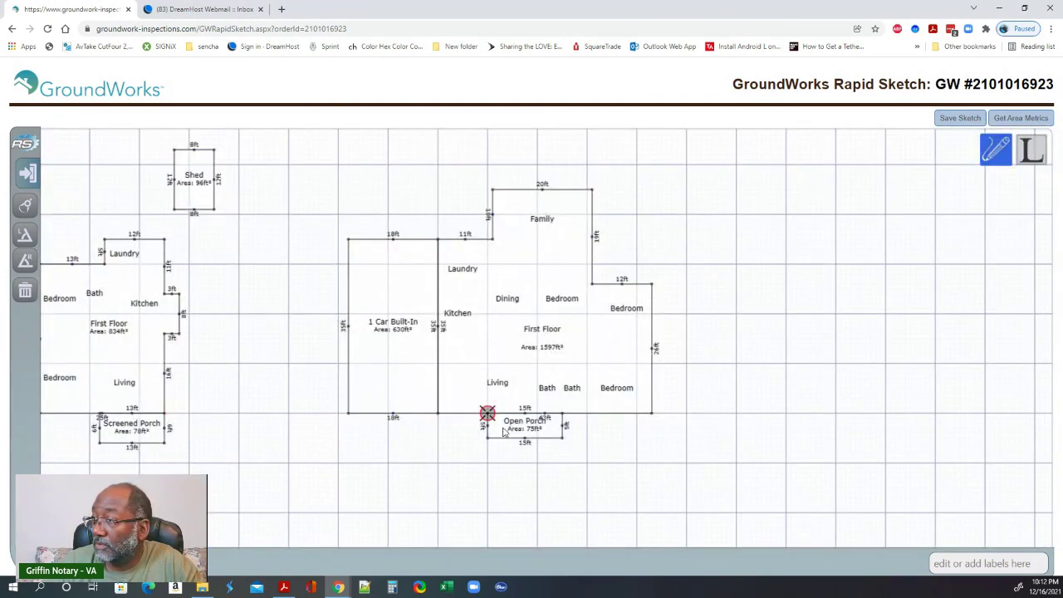
click(504, 432)
key(Left)
key(Left)
key(Left)
key(Left)
key(Left)
key(Left)
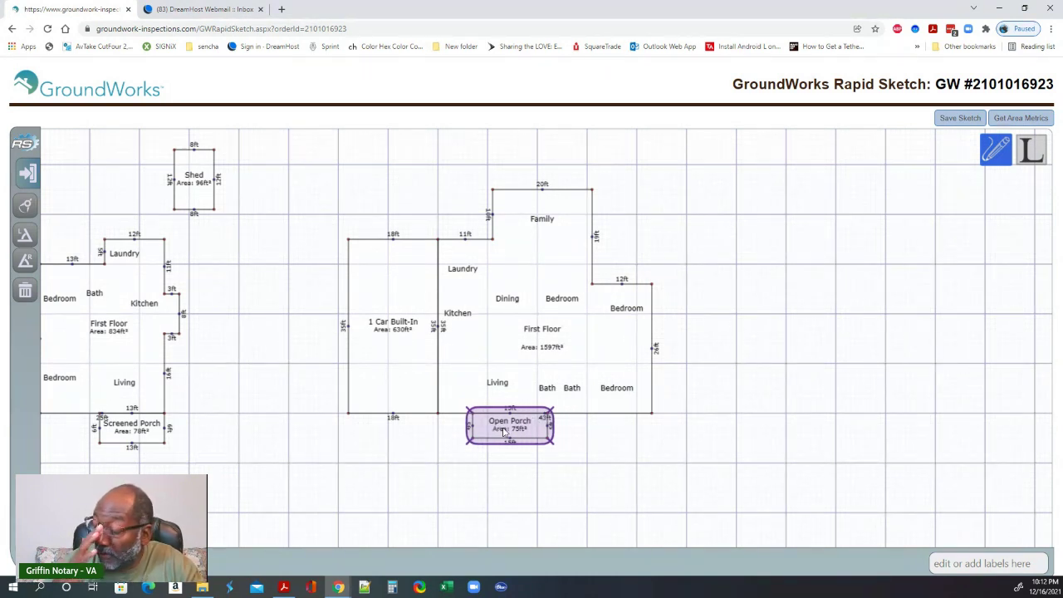
click(632, 458)
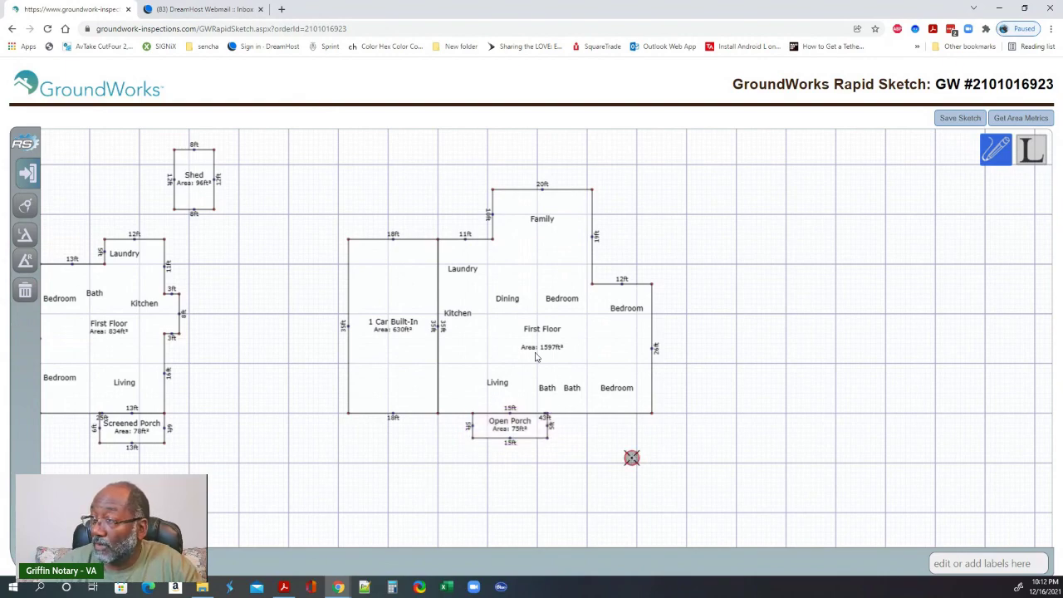
- Outline a deck from the Family room's top-left corner: 15 ft up, 20 ft right, 15 ft down, 20 ft left
scroll(723, 336, up, 2)
scroll(693, 368, down, 2)
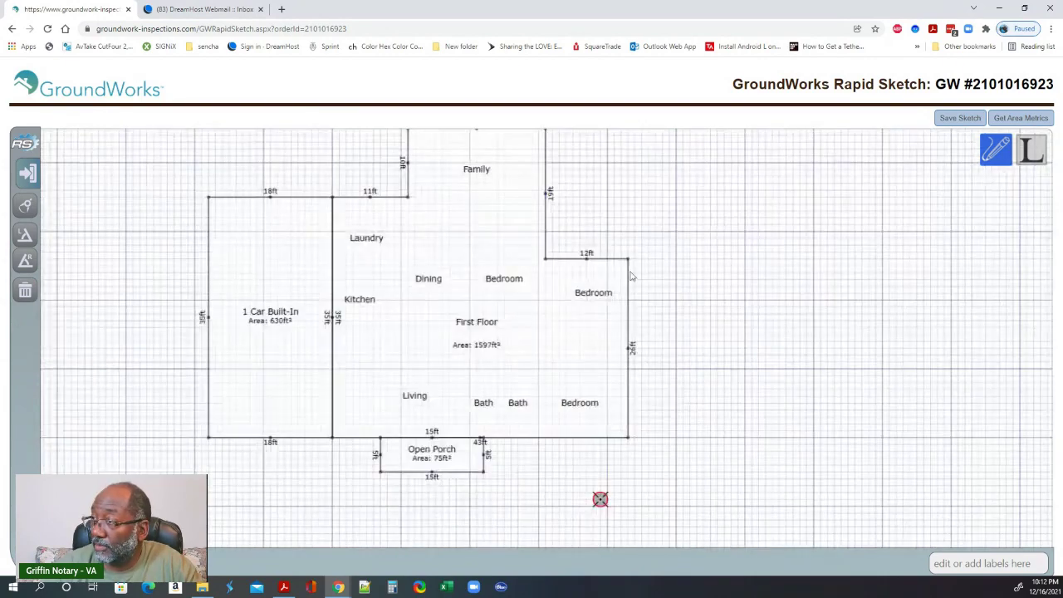
scroll(631, 278, up, 5)
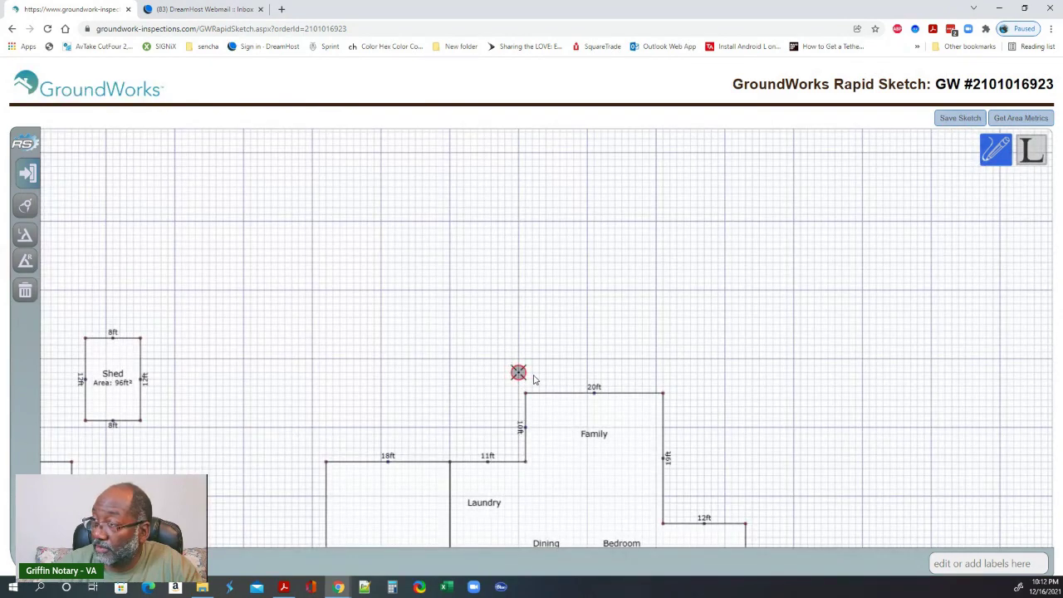
click(536, 379)
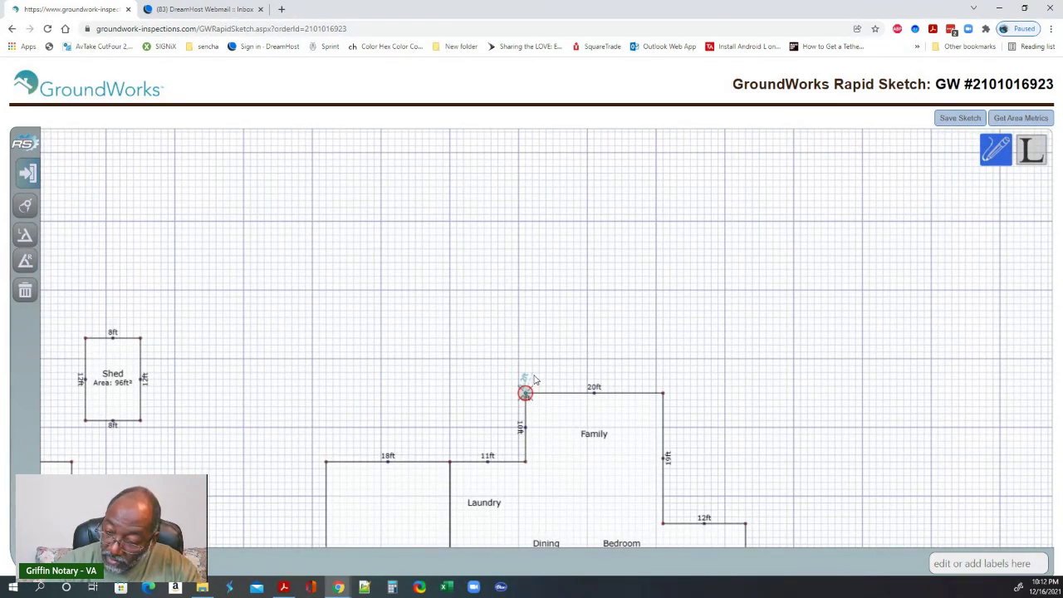
key(Up)
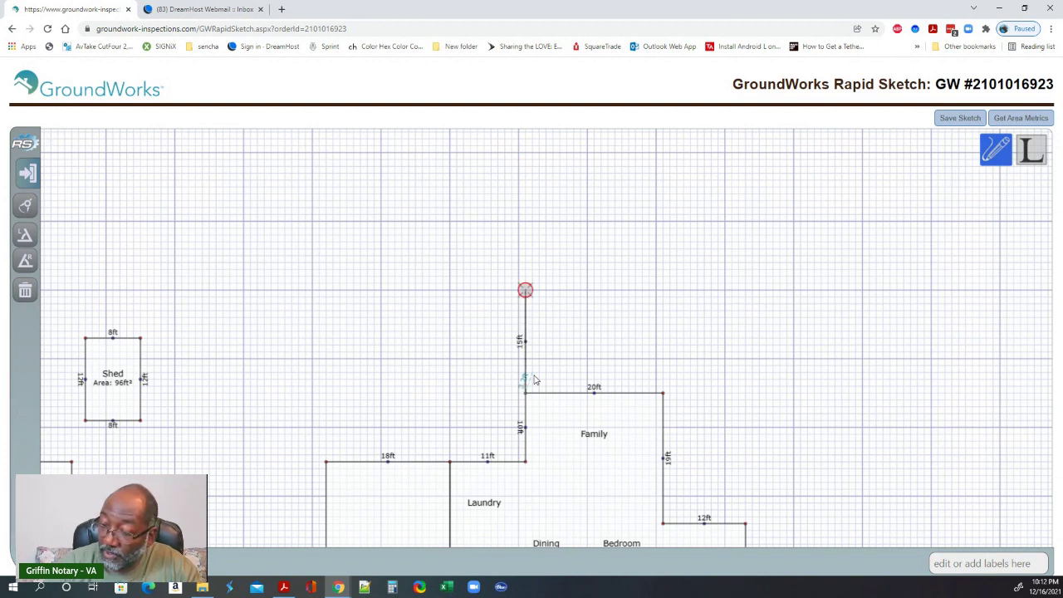
key(Right)
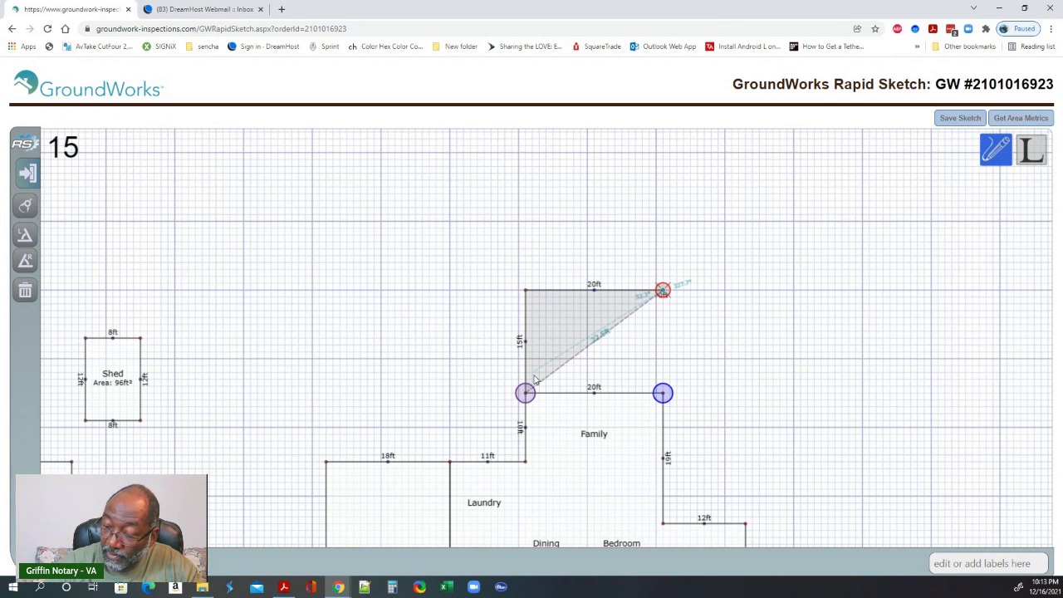
key(Down)
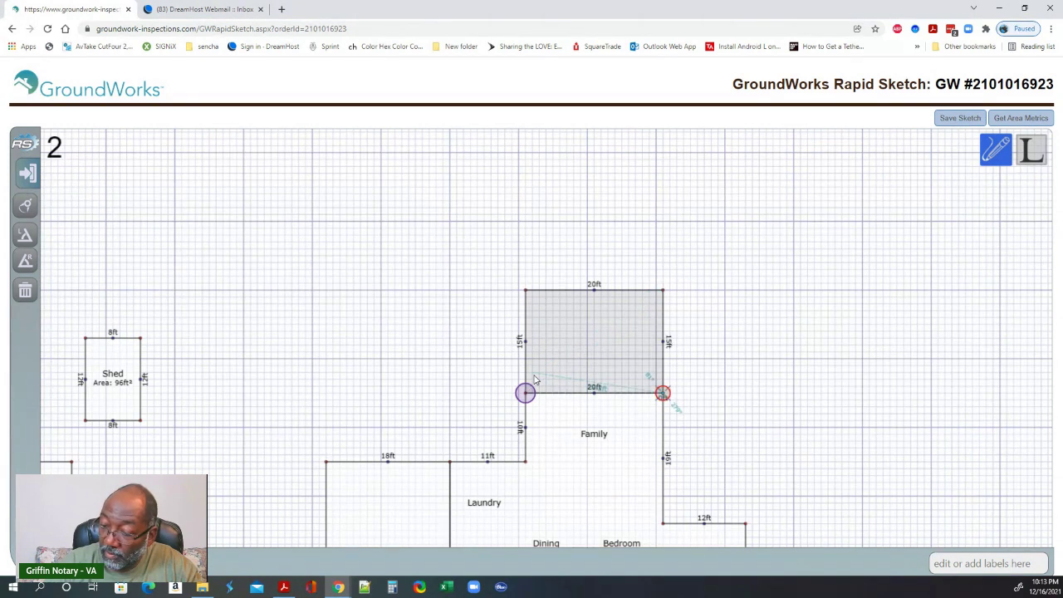
key(Left)
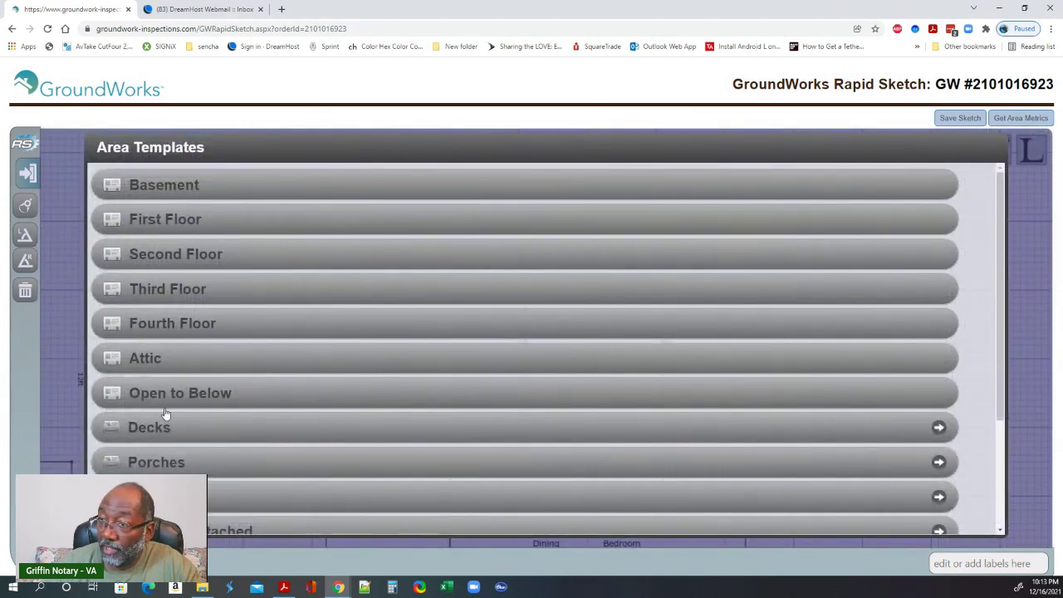
- Label the new 300 ft² area as a Wood Deck
click(166, 428)
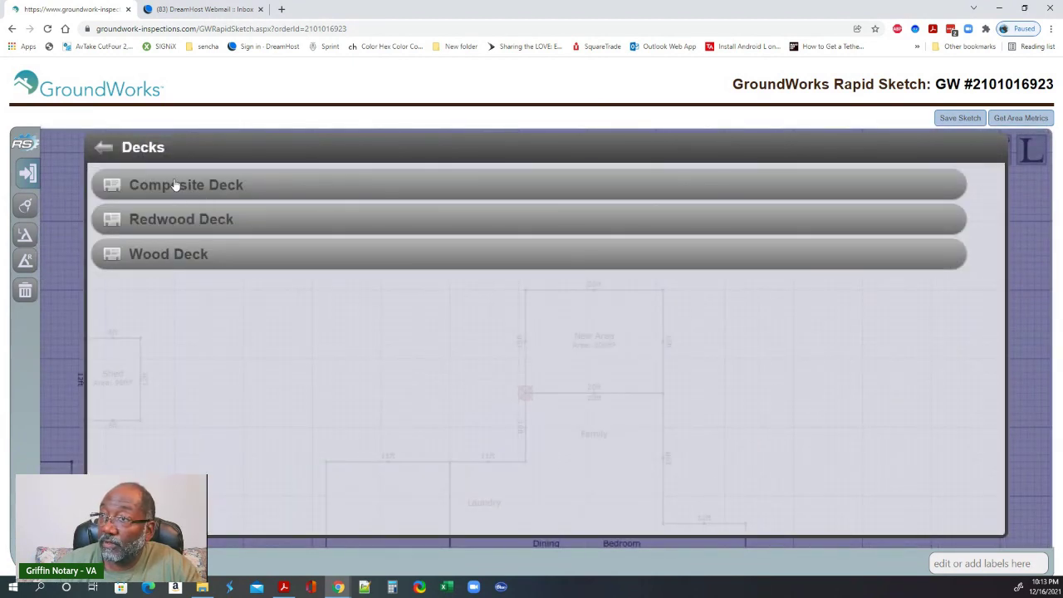
click(165, 266)
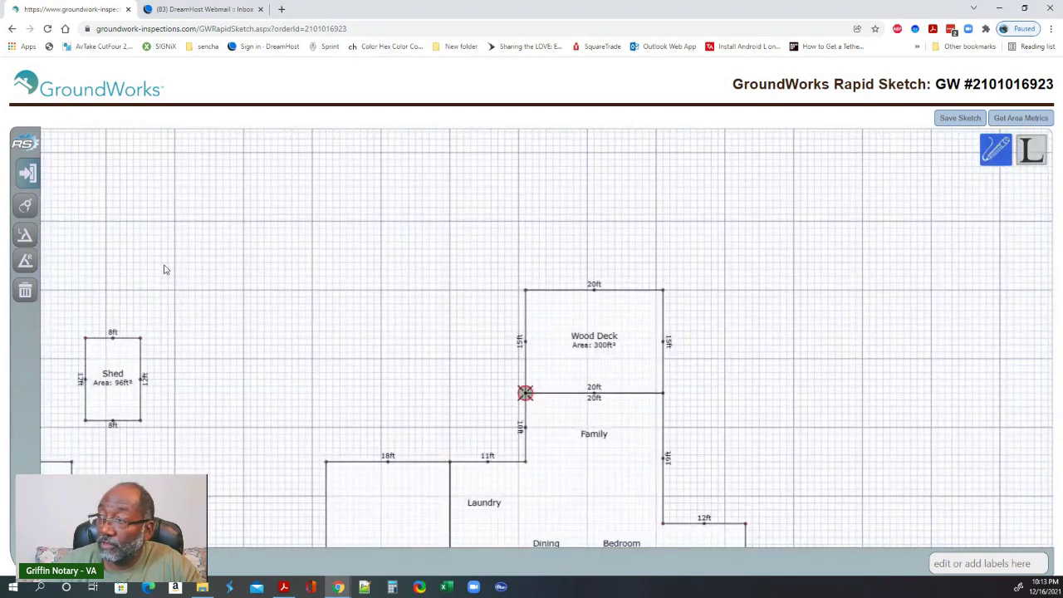
drag(820, 427, 807, 254)
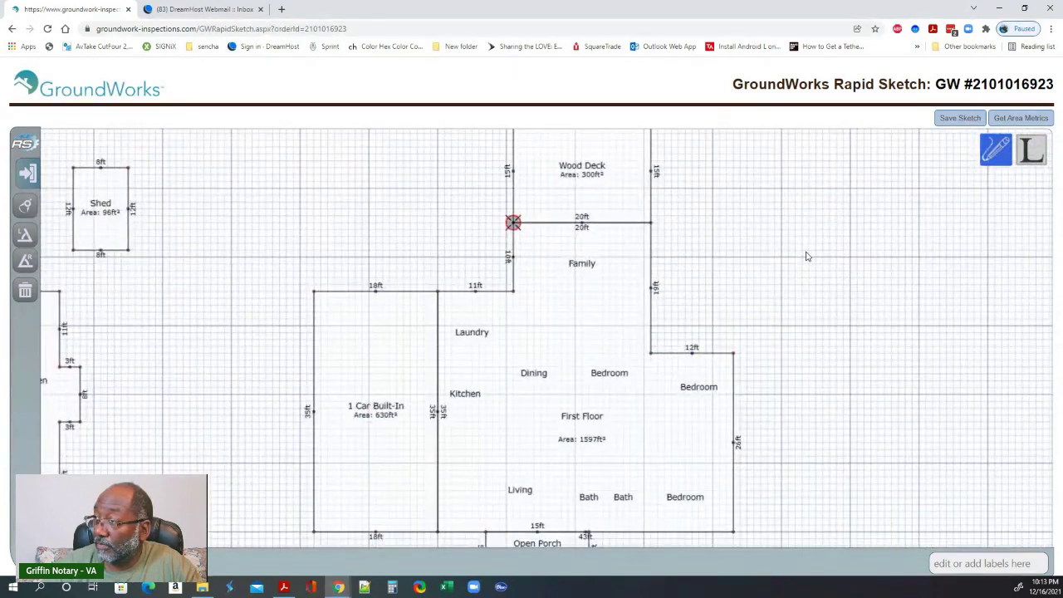
- Center the floor plan on the canvas, save the sketch, and acknowledge the saved confirmation
scroll(799, 256, down, 1)
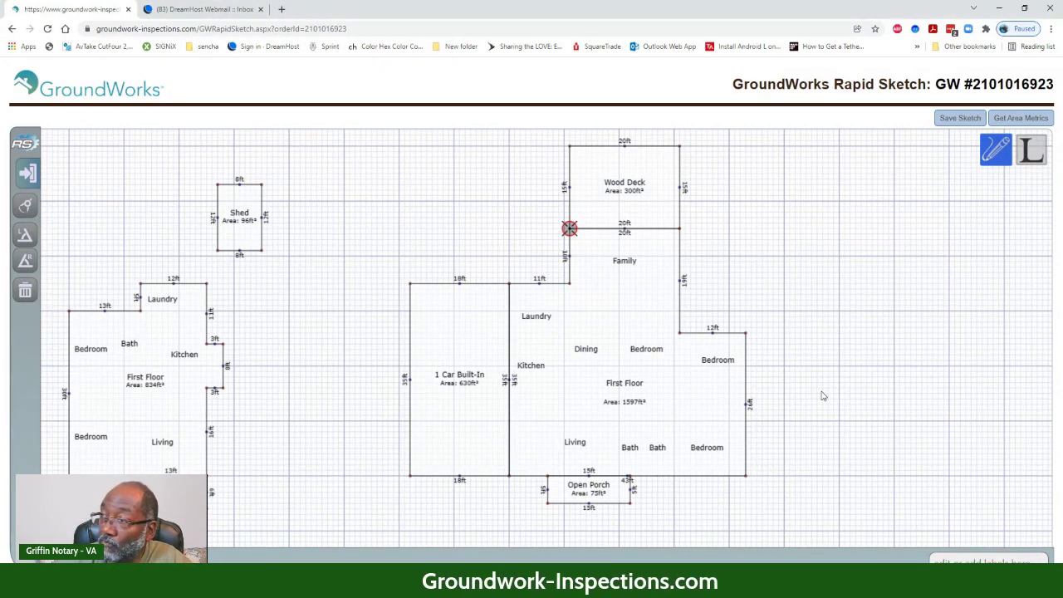
mouse_move(819, 396)
mouse_down()
mouse_move(803, 420)
mouse_move(682, 396)
mouse_up()
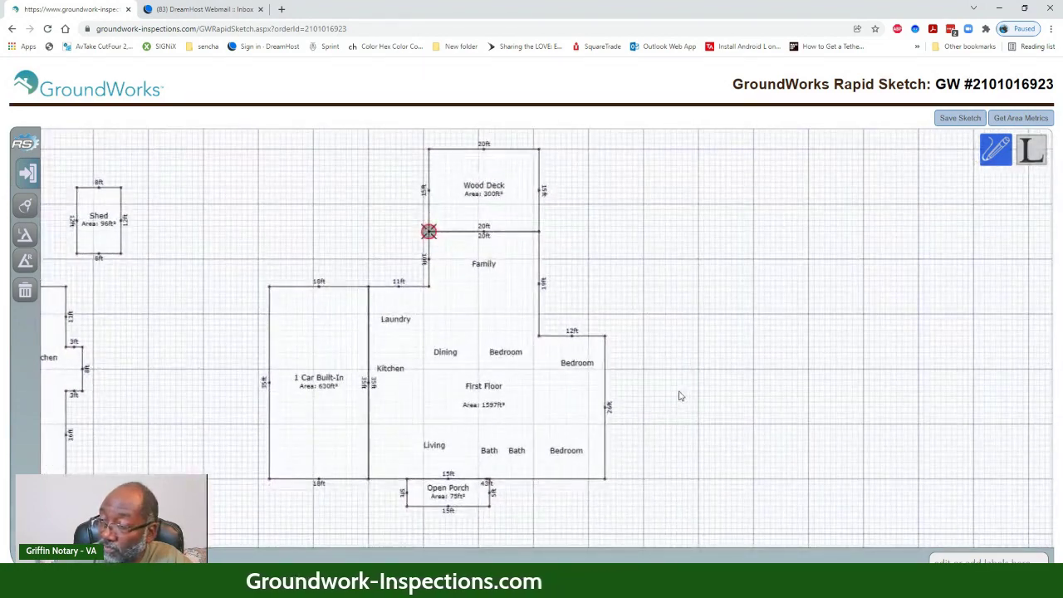
drag(691, 344, 691, 358)
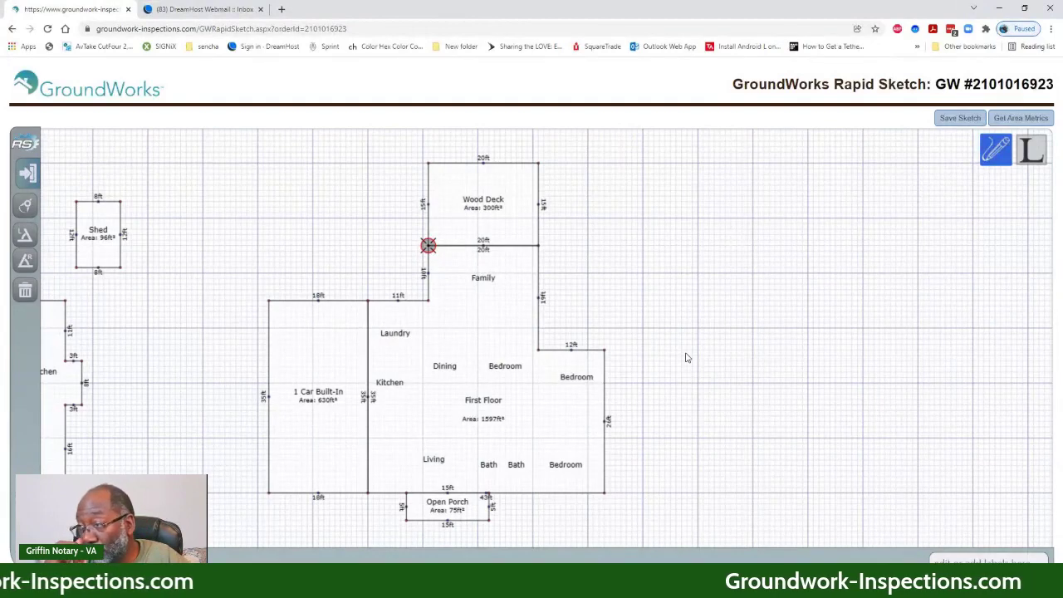
click(960, 118)
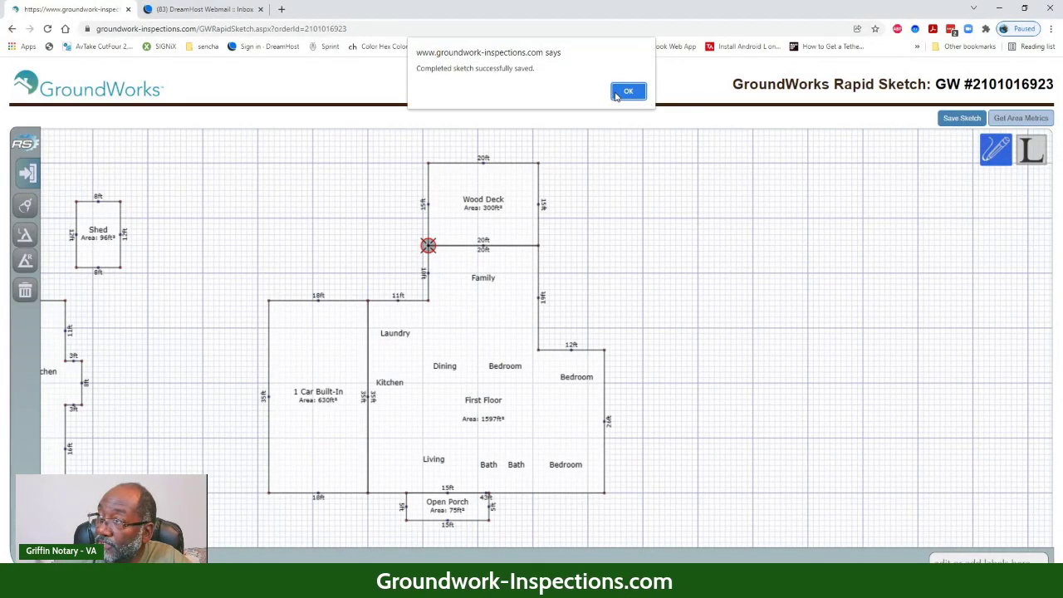
click(628, 91)
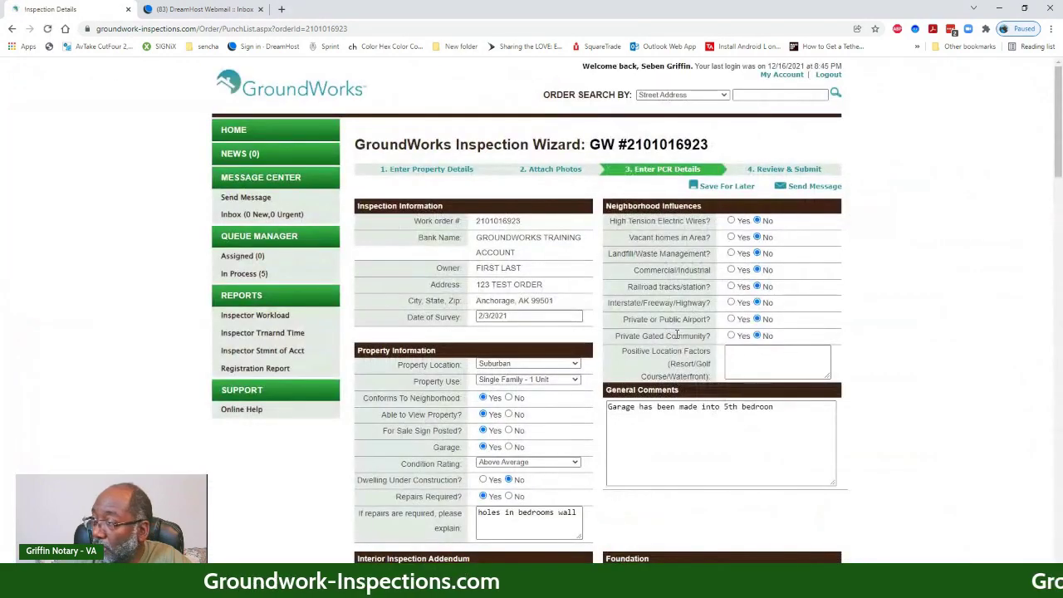
- Scroll down the Inspection Wizard page to the two saved floor-plan sketch images
scroll(895, 402, down, 8)
scroll(895, 401, down, 6)
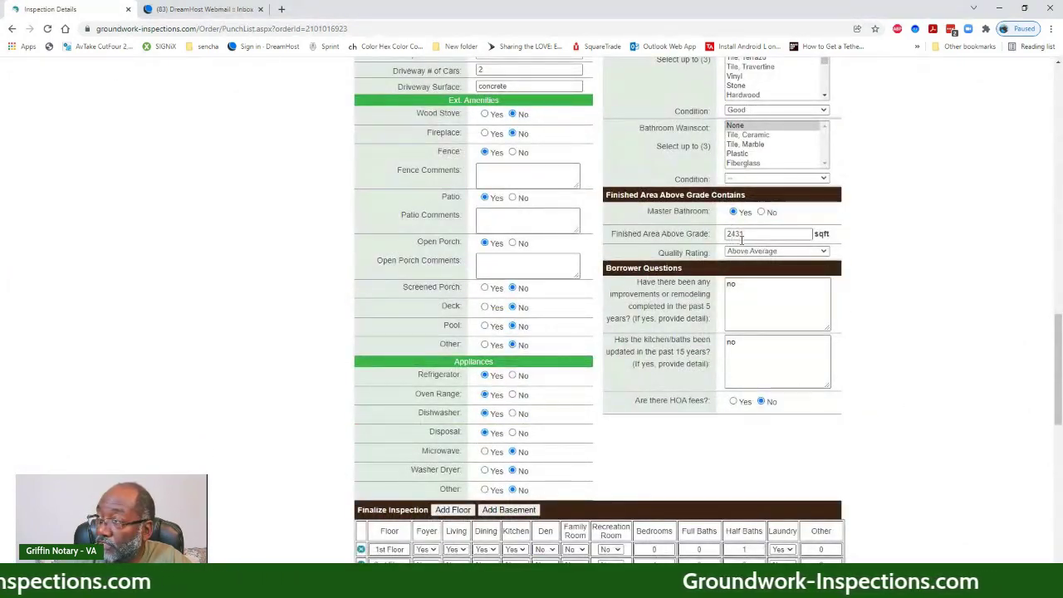
scroll(961, 391, down, 6)
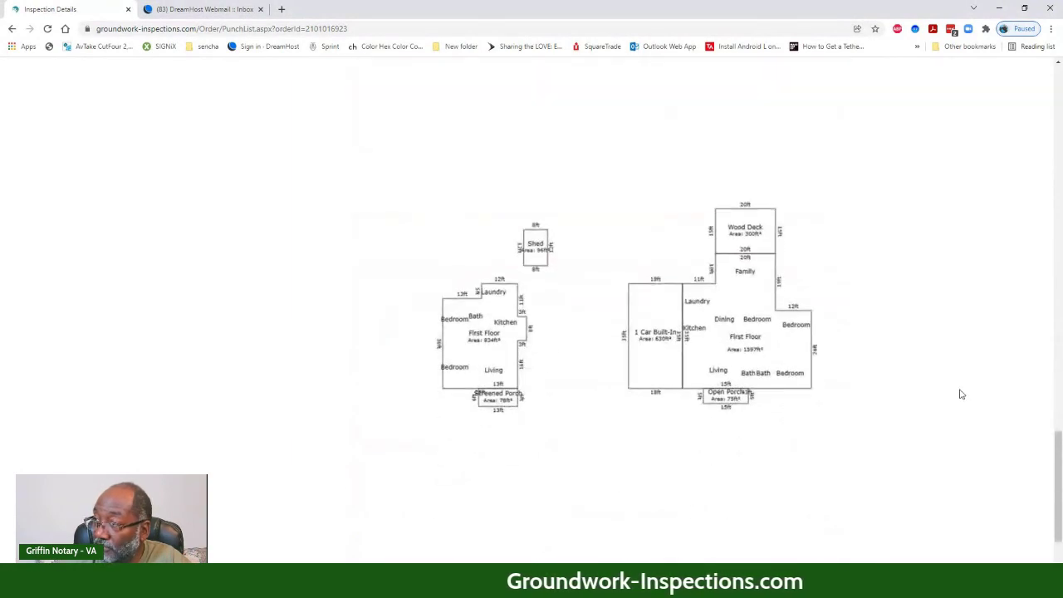
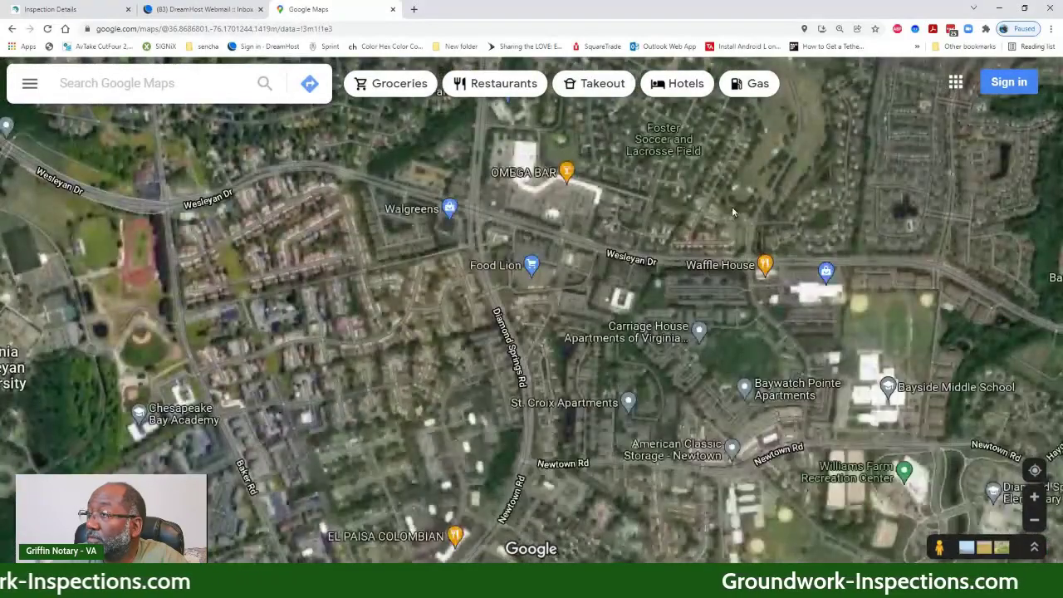
drag(732, 207, 494, 369)
drag(561, 246, 457, 374)
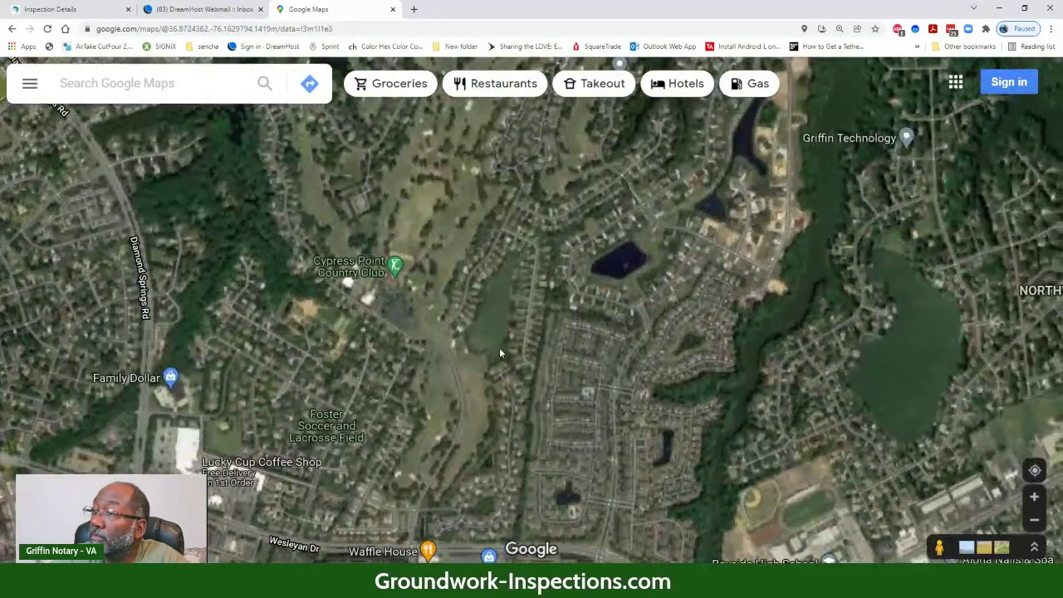
scroll(532, 299, up, 2)
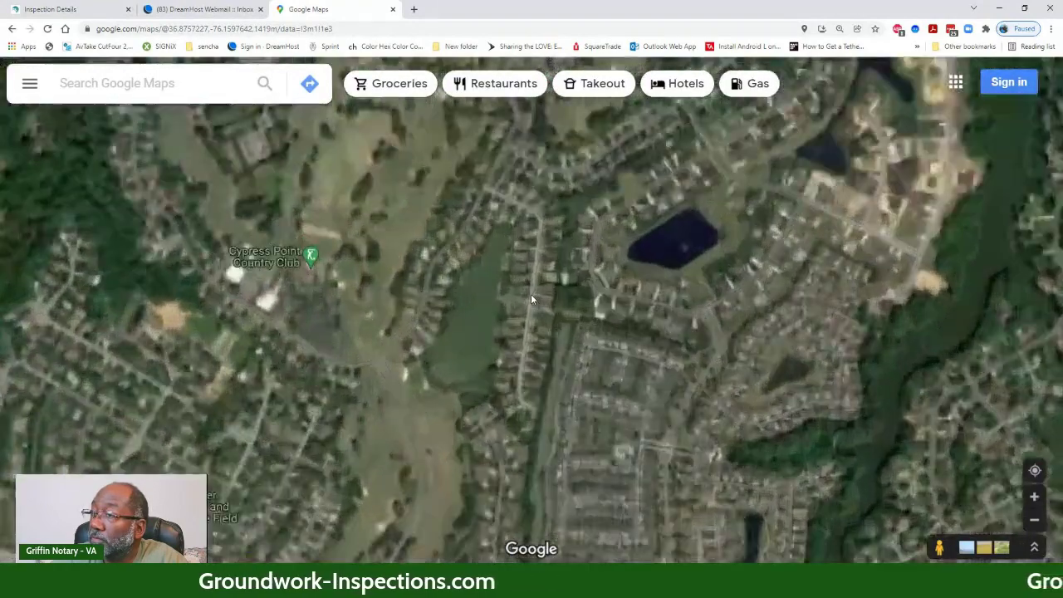
scroll(536, 301, up, 3)
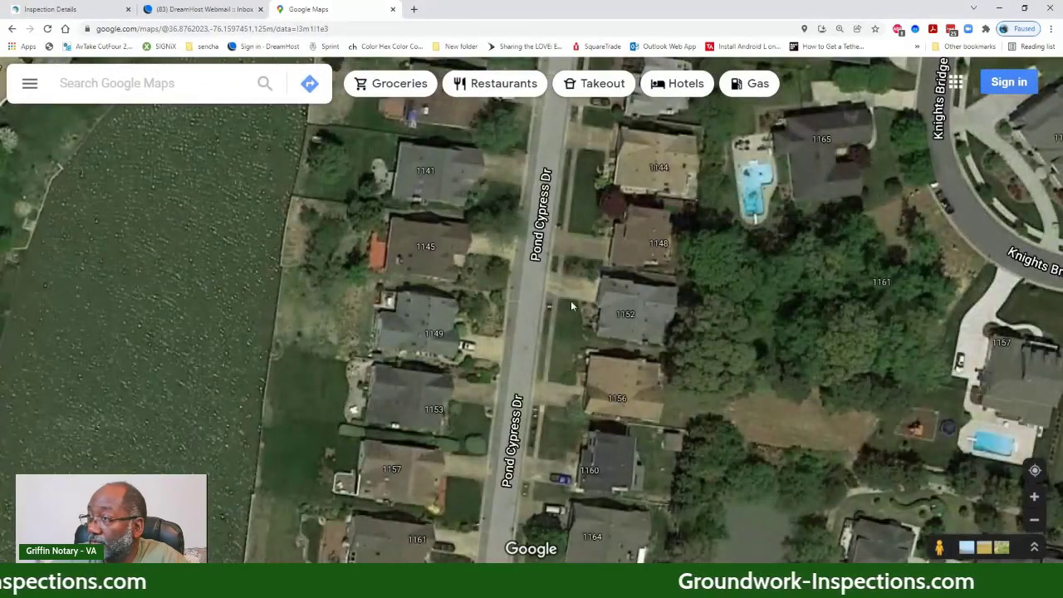
drag(575, 296, 423, 242)
drag(420, 345, 398, 203)
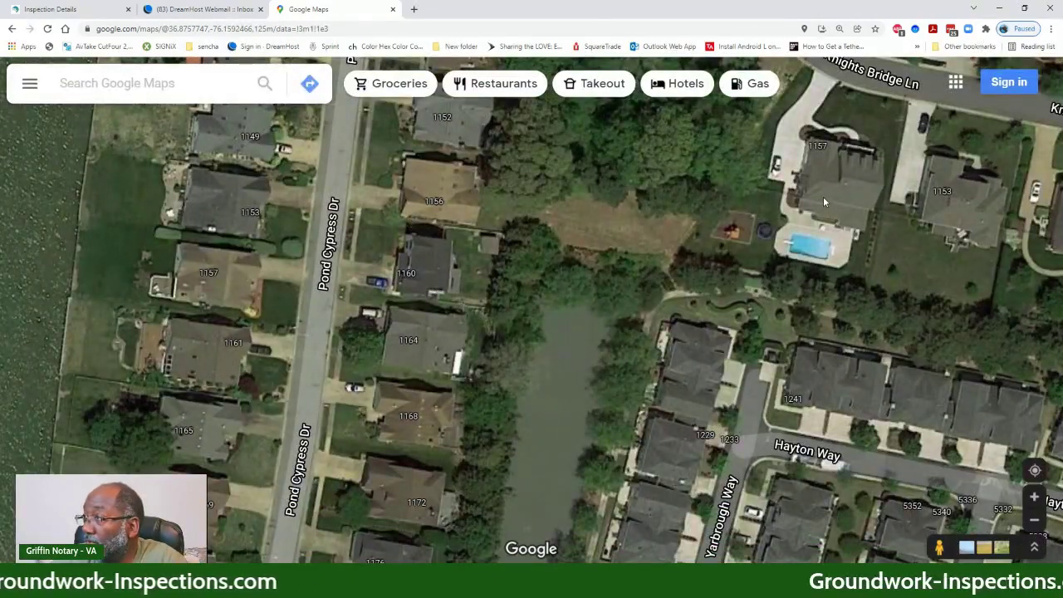
drag(824, 198, 574, 331)
scroll(576, 331, up, 3)
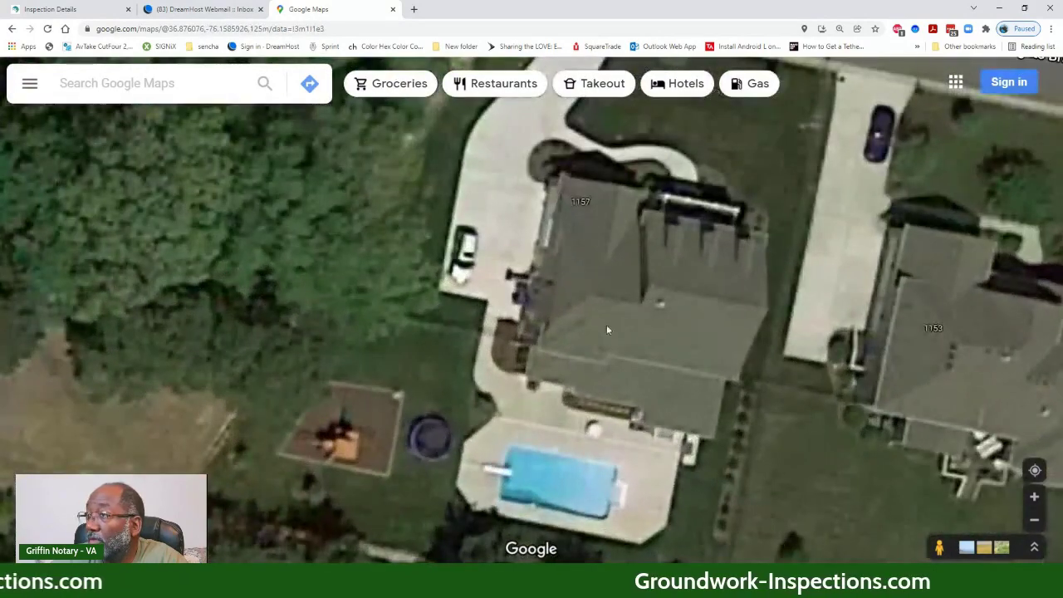
drag(675, 335, 522, 382)
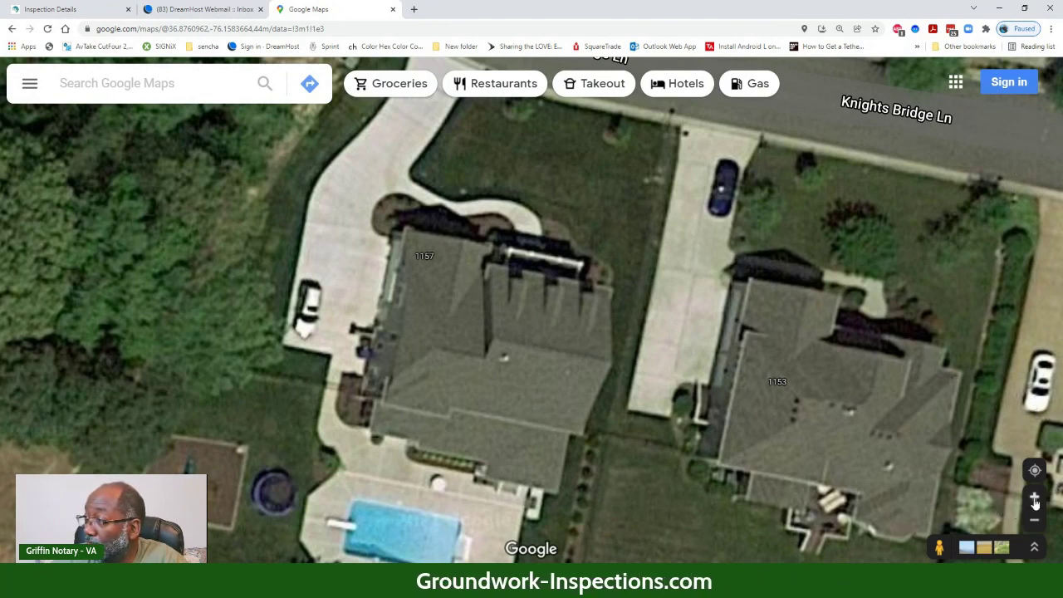
click(985, 415)
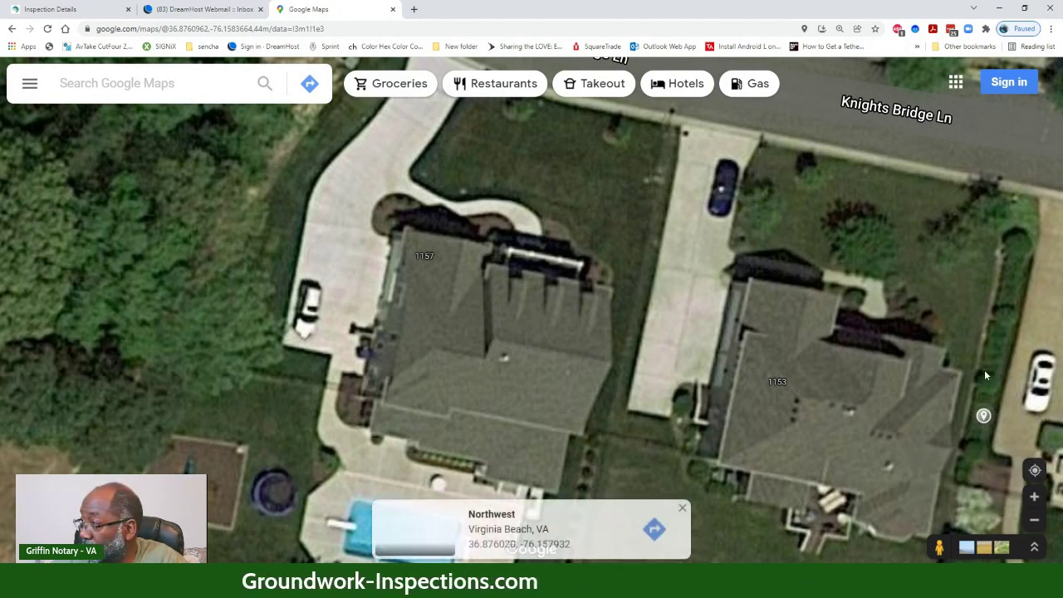
- Sign in to Google Maps with the saved LastPass account, confirming its e-mail and password
click(1009, 85)
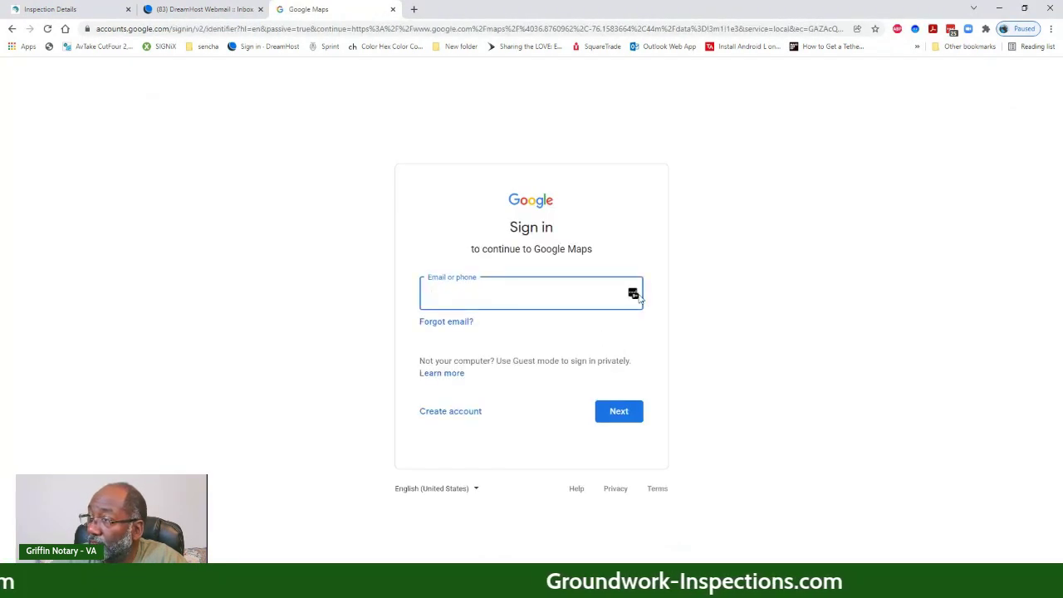
click(633, 296)
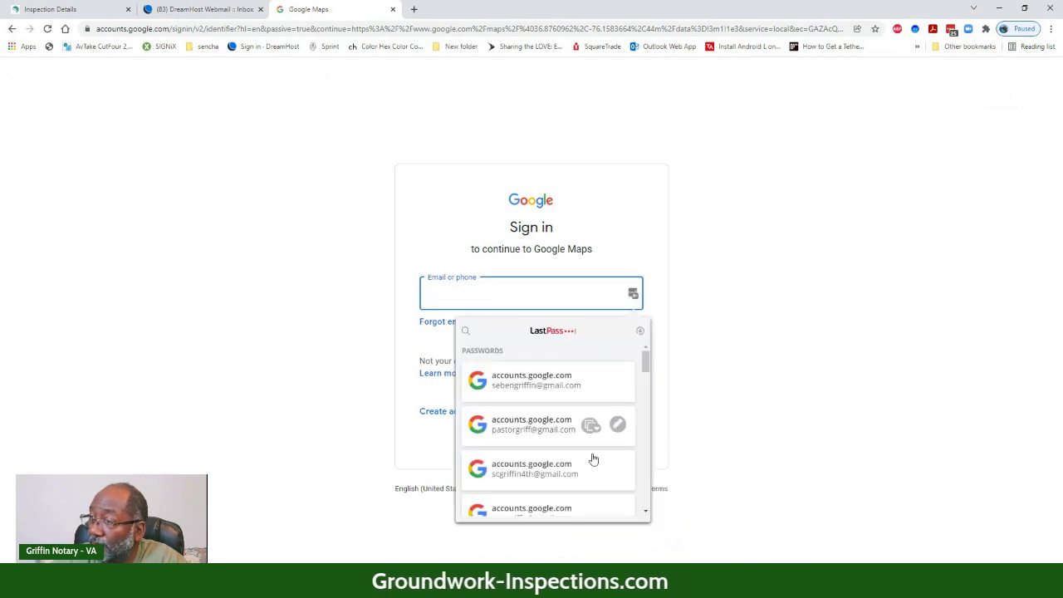
scroll(586, 424, down, 3)
scroll(585, 482, up, 2)
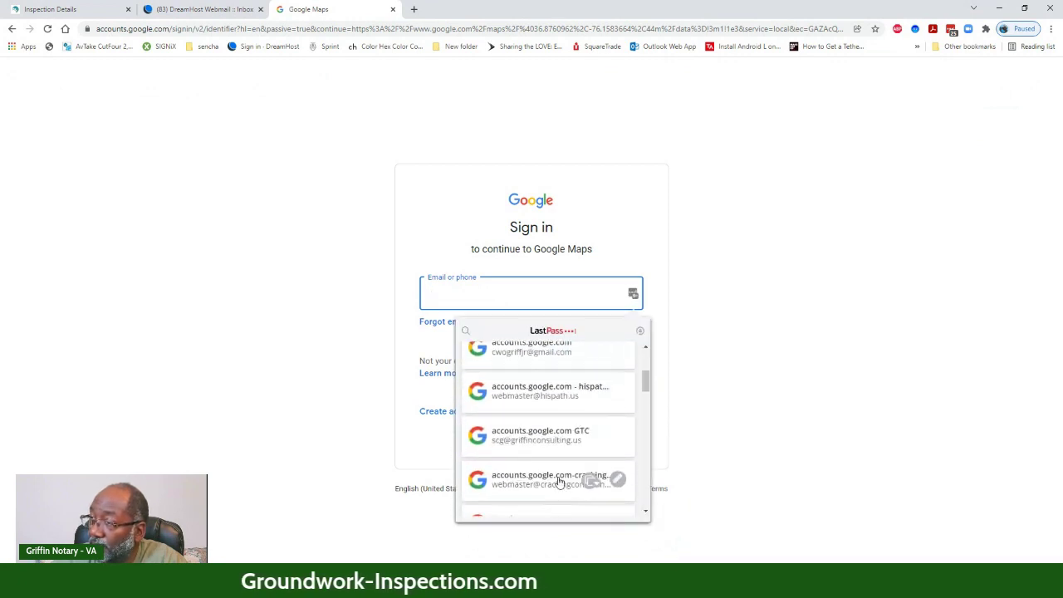
click(548, 439)
click(612, 411)
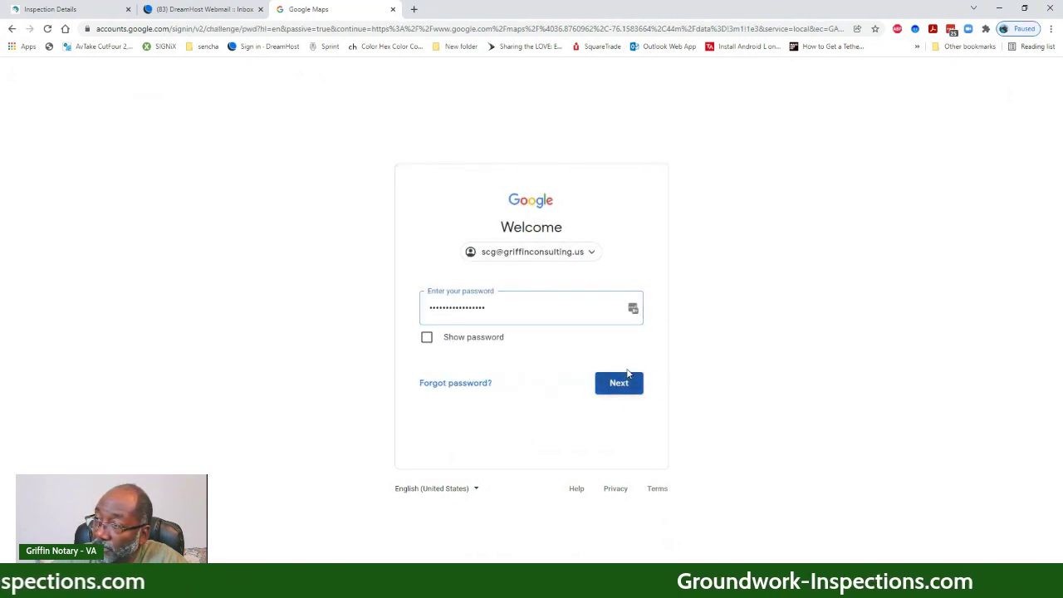
click(628, 377)
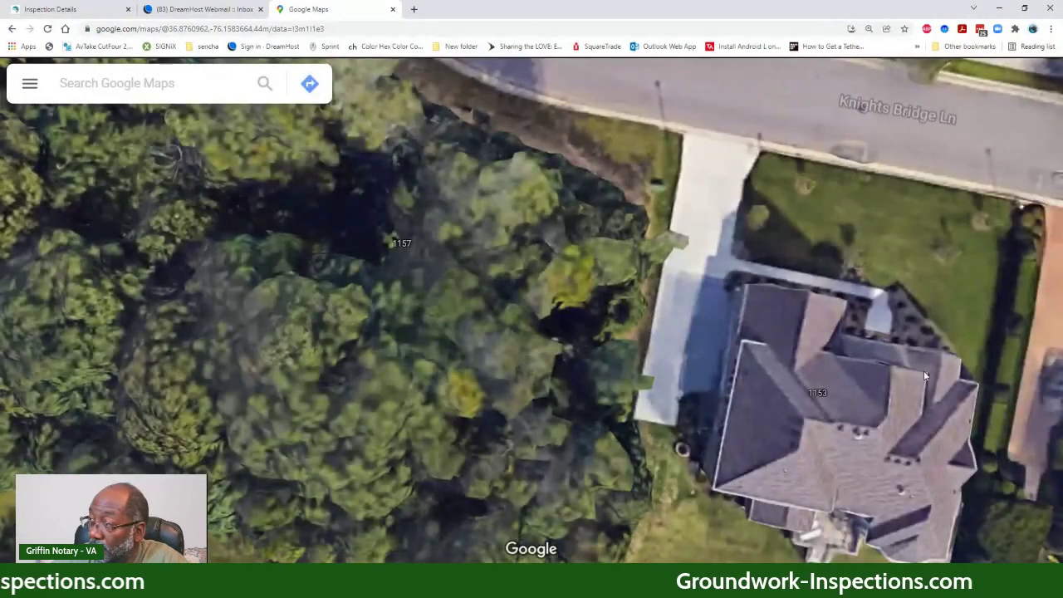
- Center house 1153 and tilt the map into a close 3D view beside house 1149
drag(924, 371, 560, 210)
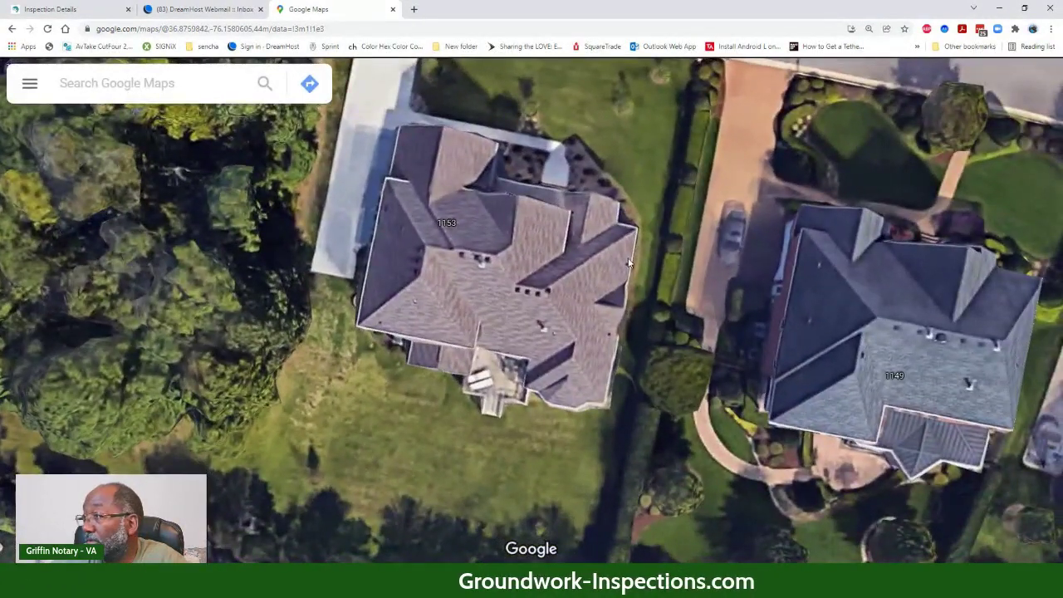
drag(621, 257, 592, 258)
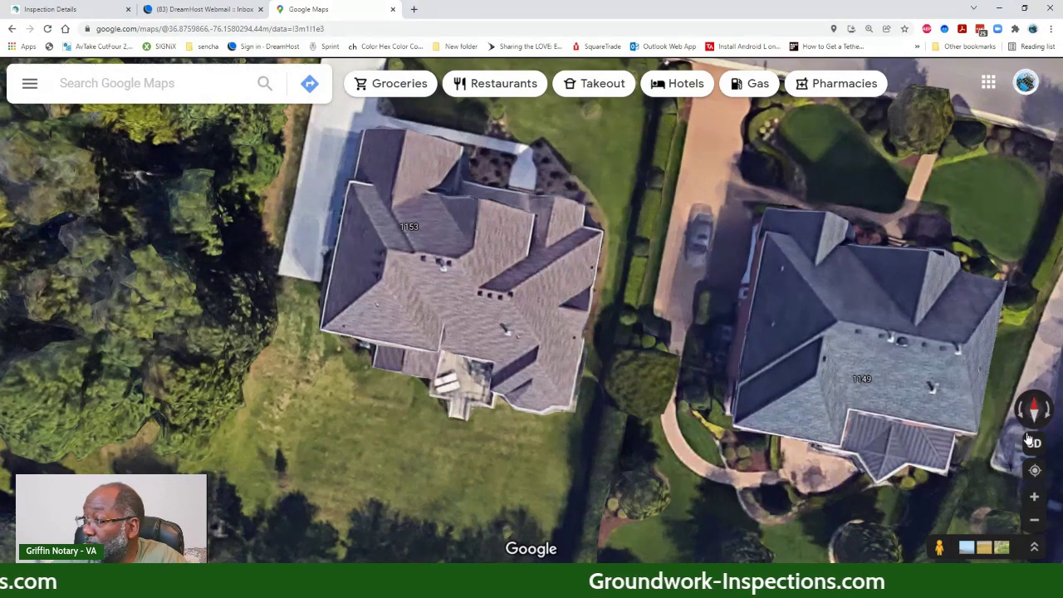
click(1034, 443)
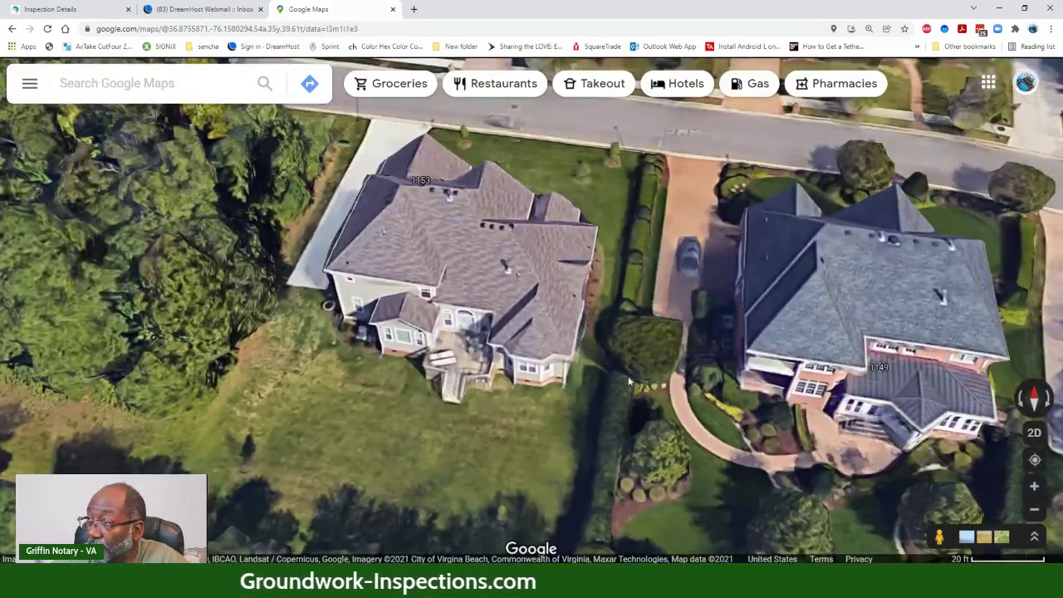
drag(601, 359, 438, 294)
scroll(437, 293, up, 2)
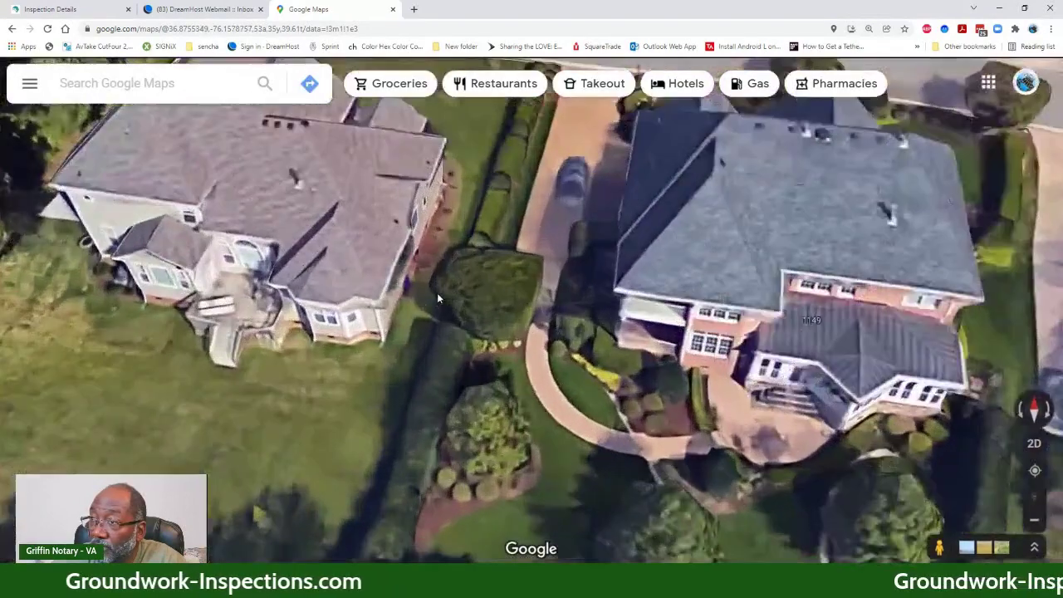
scroll(437, 294, down, 1)
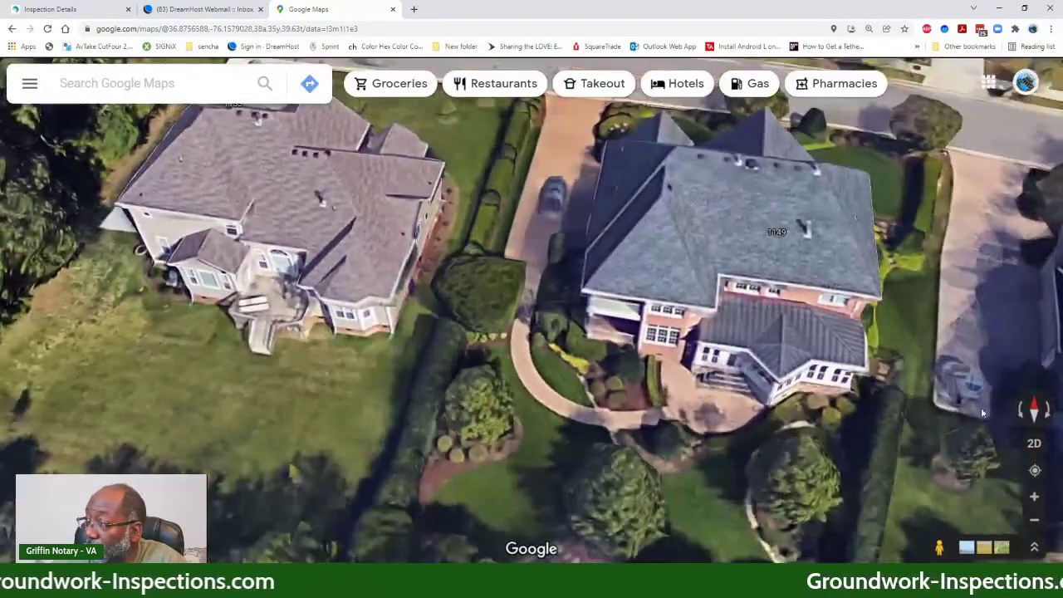
click(1032, 419)
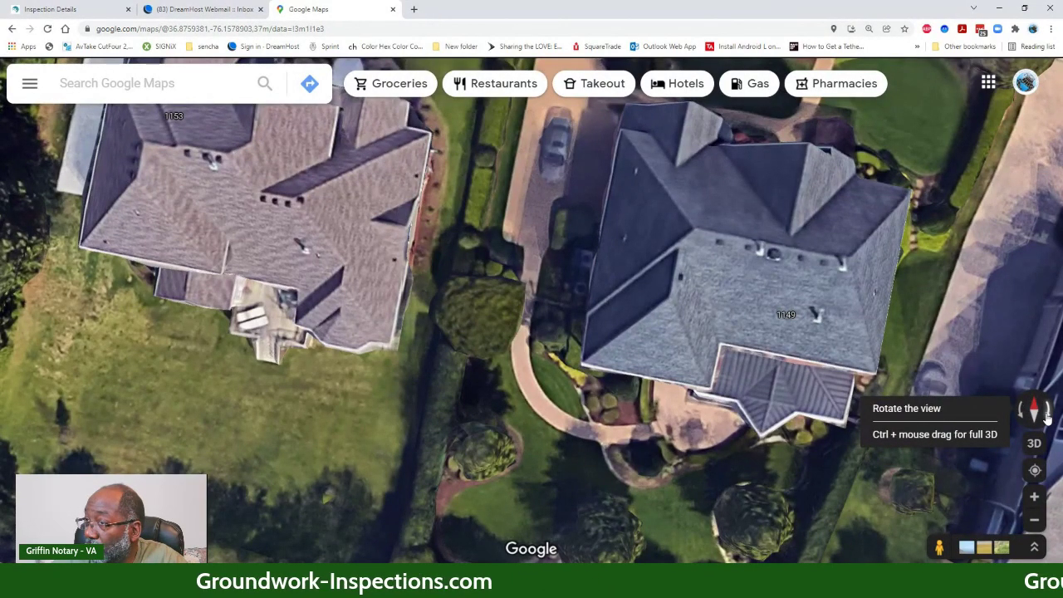
click(1049, 418)
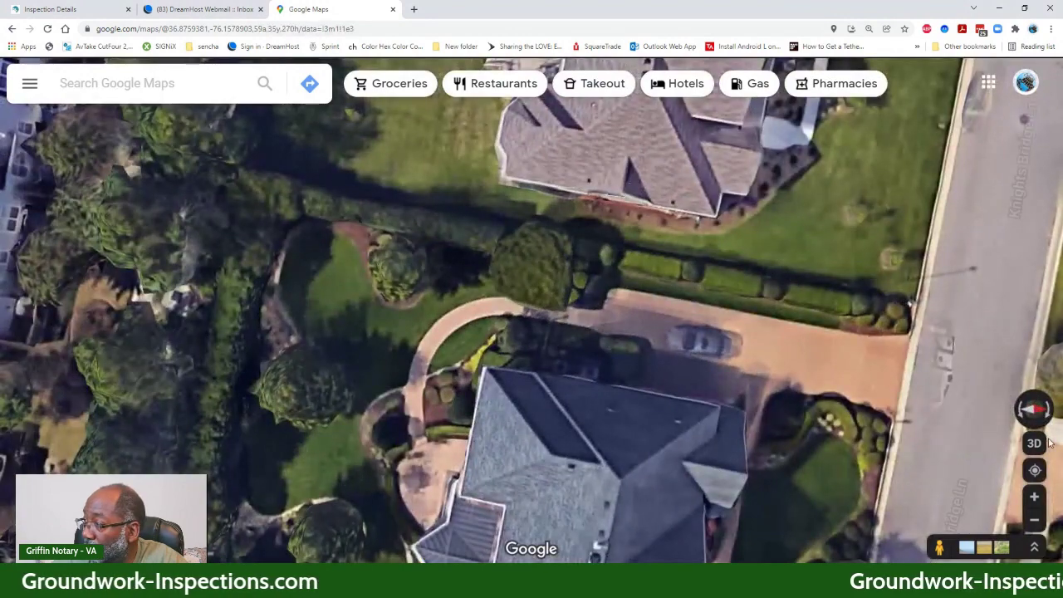
click(1035, 444)
drag(890, 266, 562, 333)
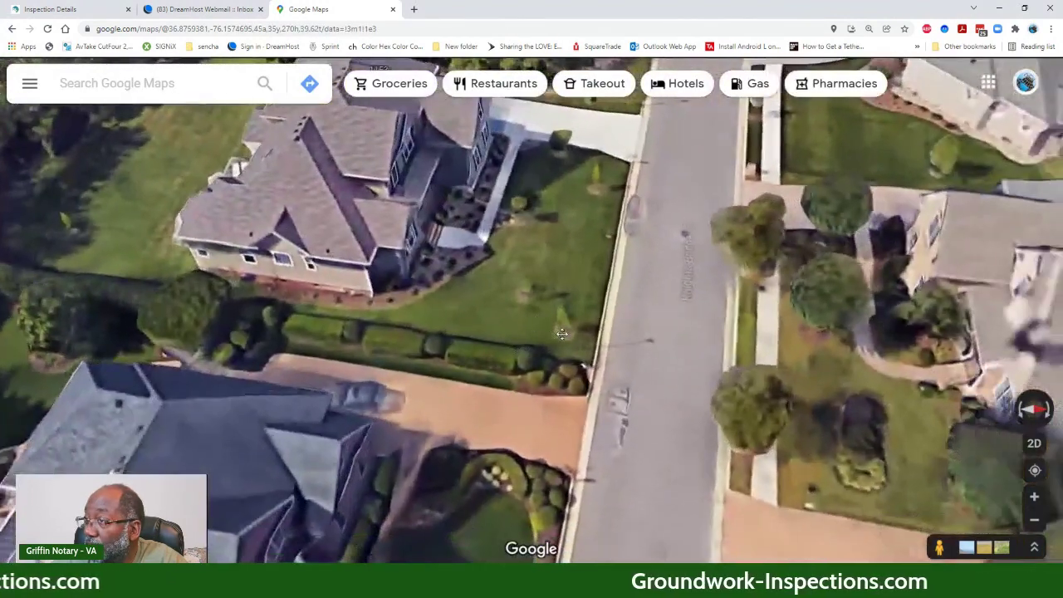
- Rotate the 3D view around house 1153 to show its front, rear deck and the adjoining street
click(1049, 419)
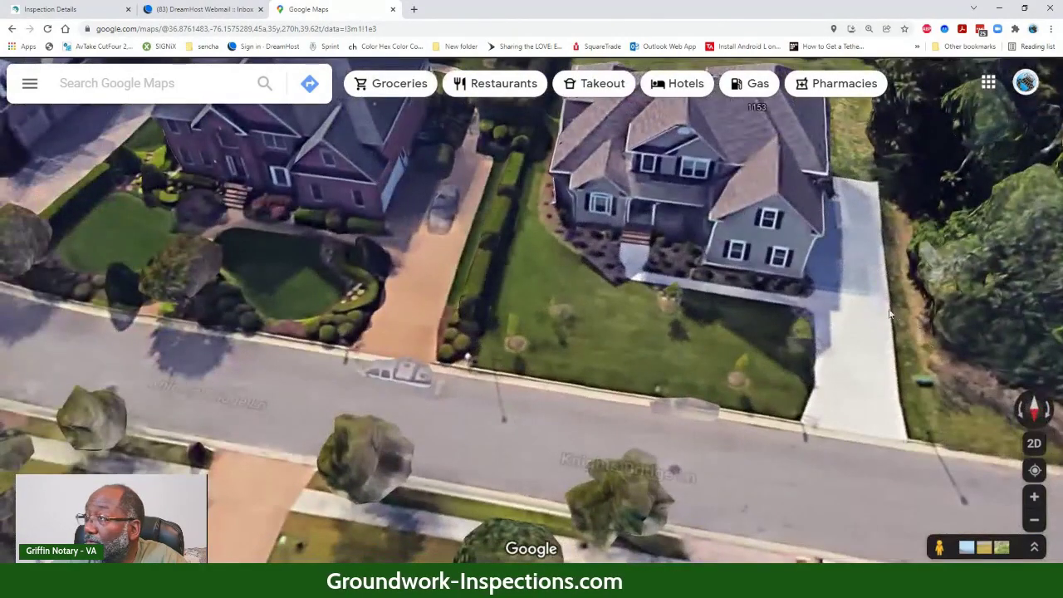
drag(849, 307, 725, 345)
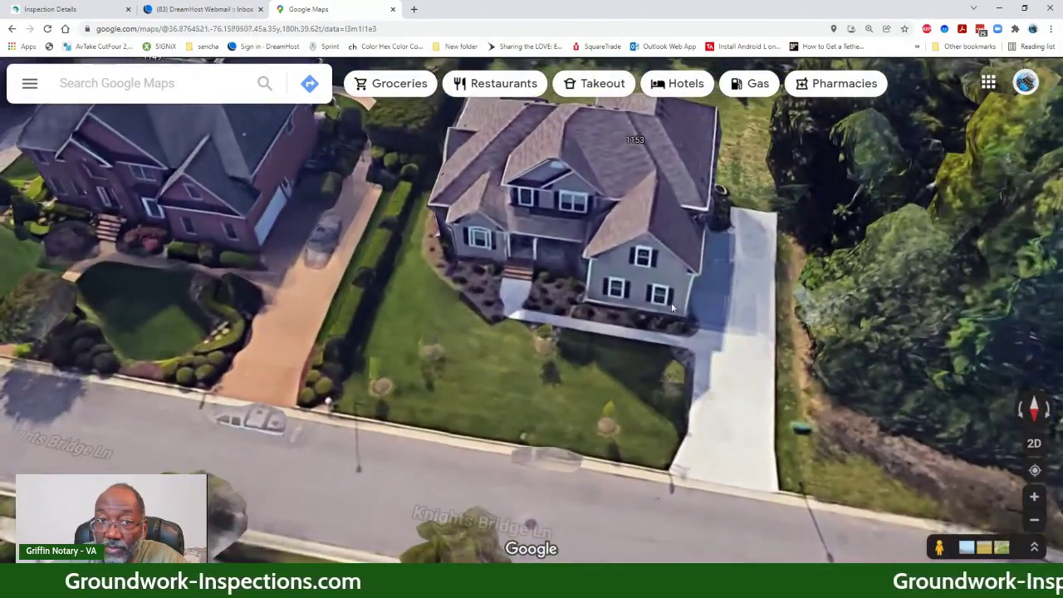
drag(673, 308, 636, 404)
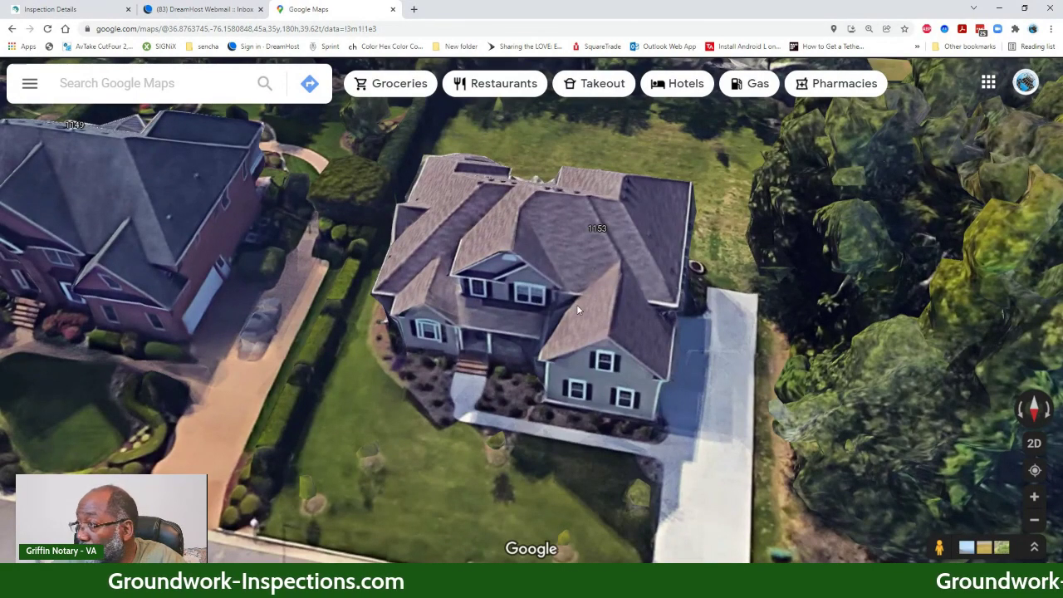
drag(576, 304, 365, 237)
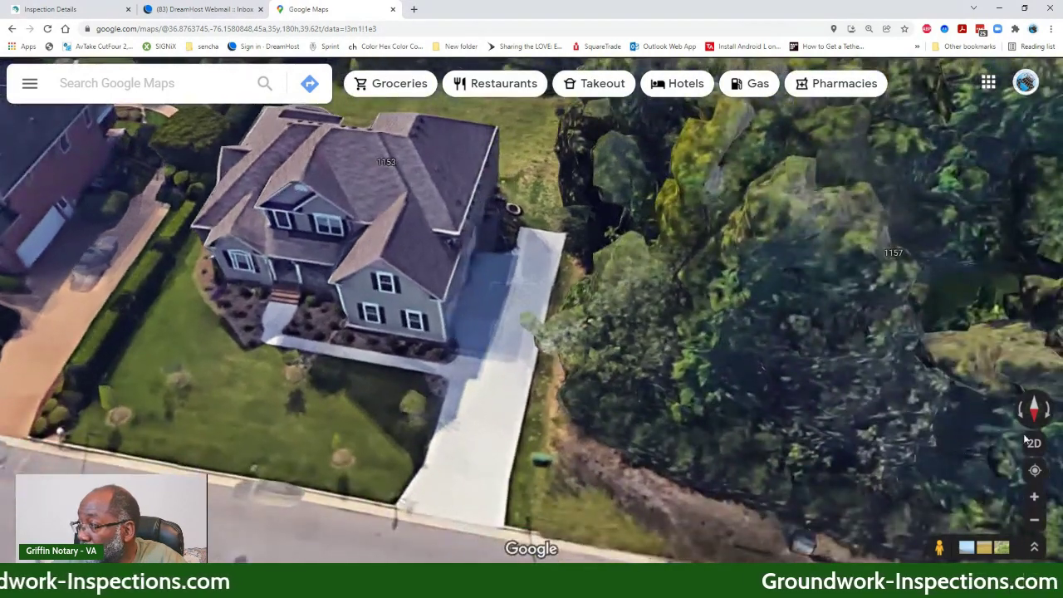
click(1024, 409)
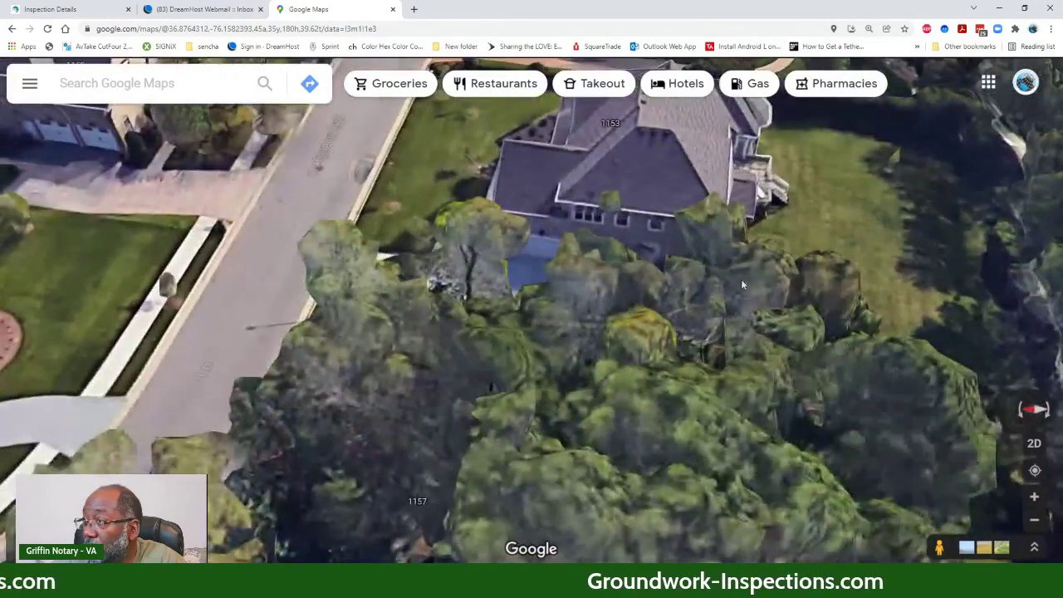
scroll(573, 250, up, 3)
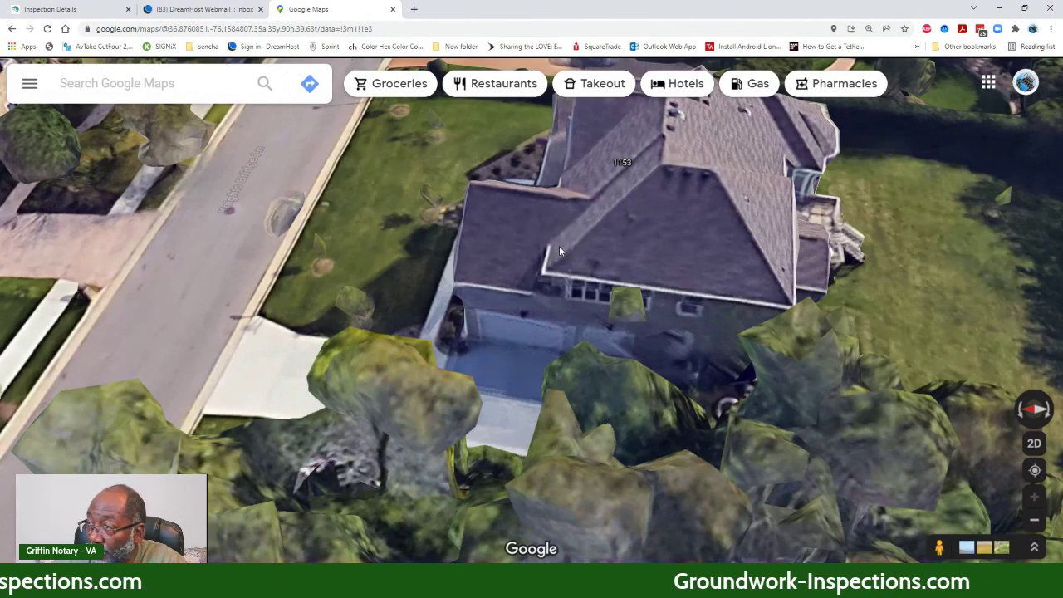
click(1047, 418)
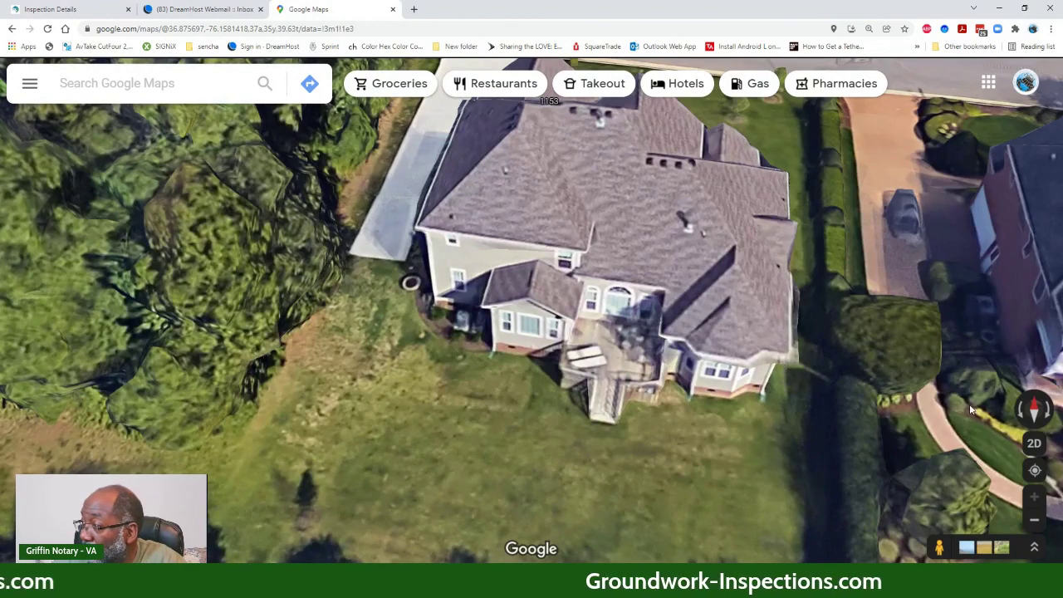
click(1046, 420)
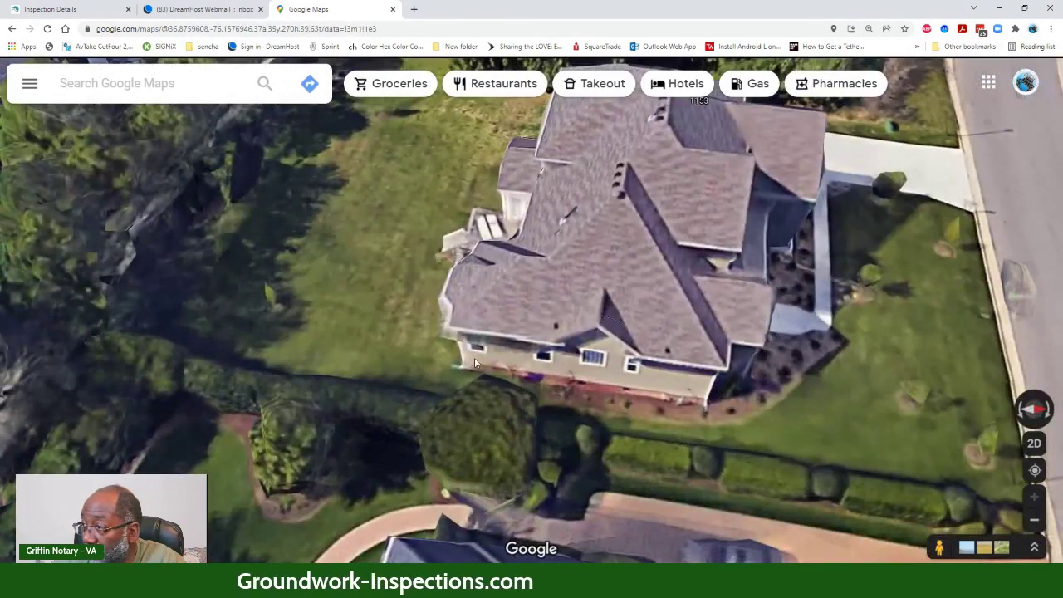
drag(460, 363, 481, 359)
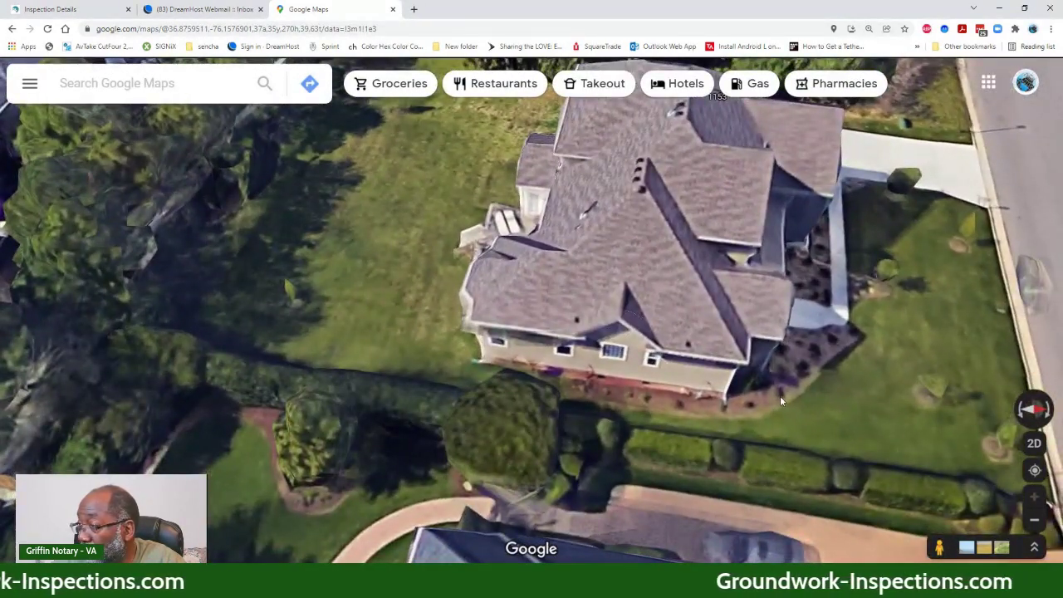
drag(780, 400, 648, 345)
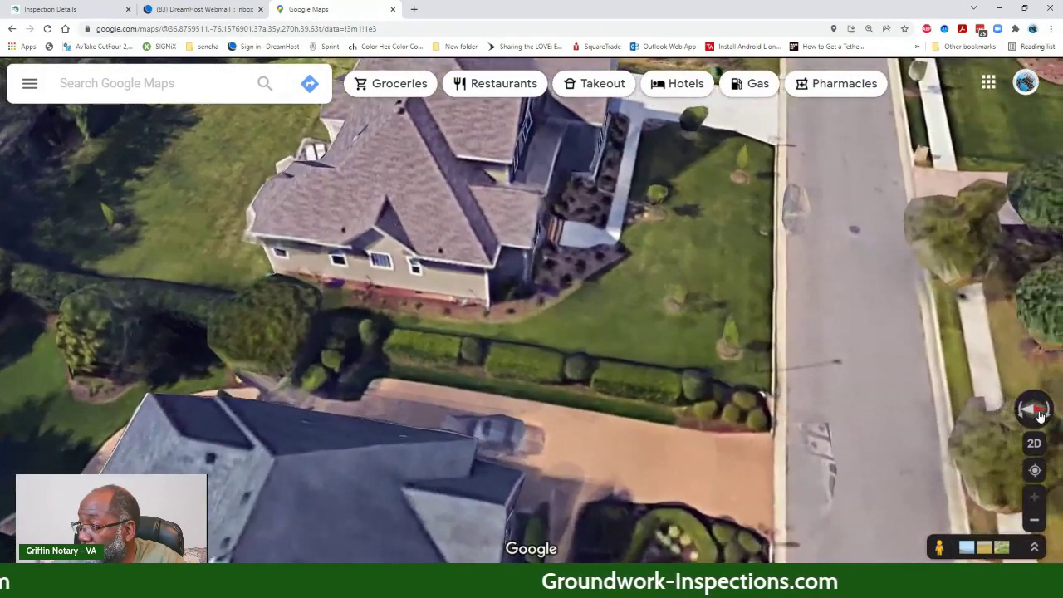
click(868, 380)
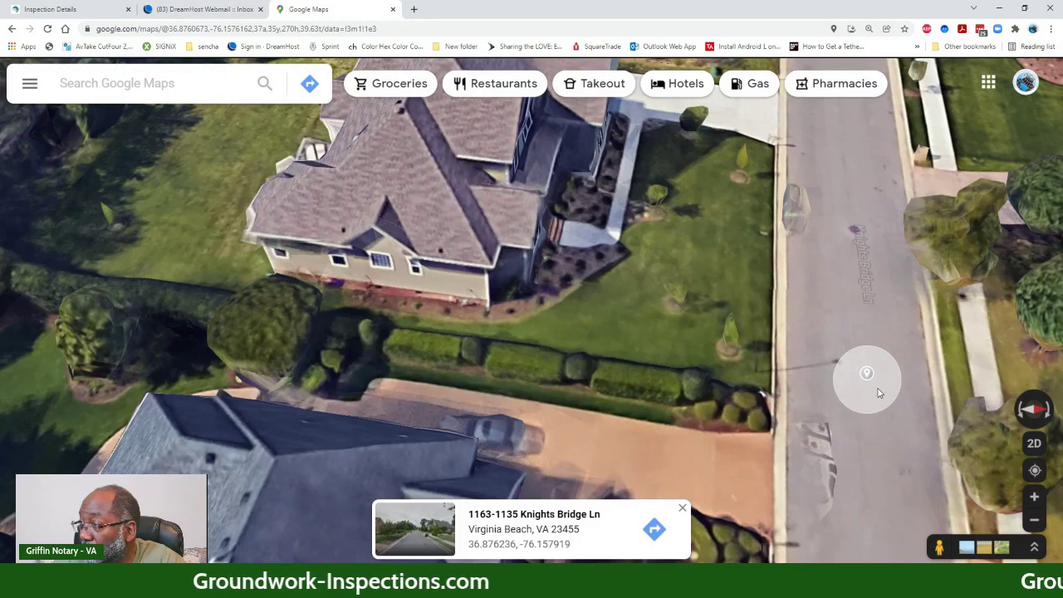
click(879, 392)
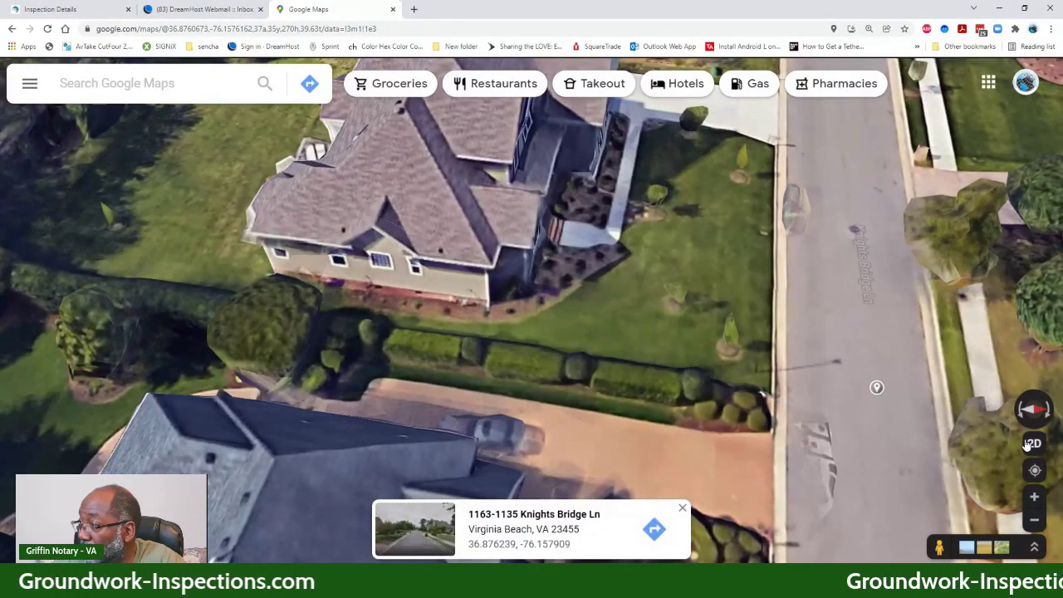
click(1030, 444)
double_click(797, 380)
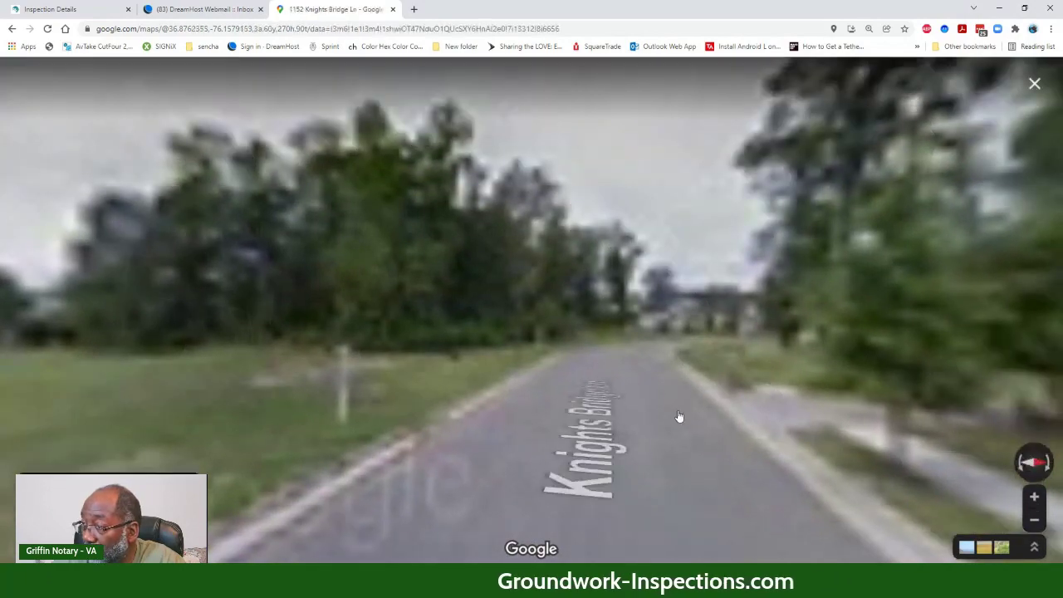
drag(679, 421, 972, 431)
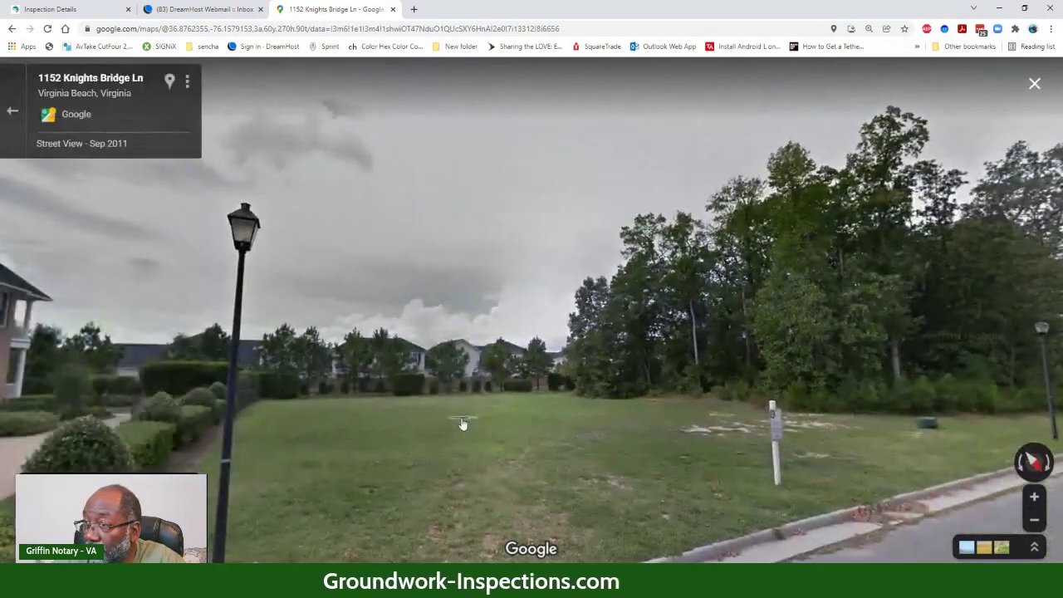
drag(463, 427, 876, 490)
drag(347, 517, 601, 558)
click(595, 552)
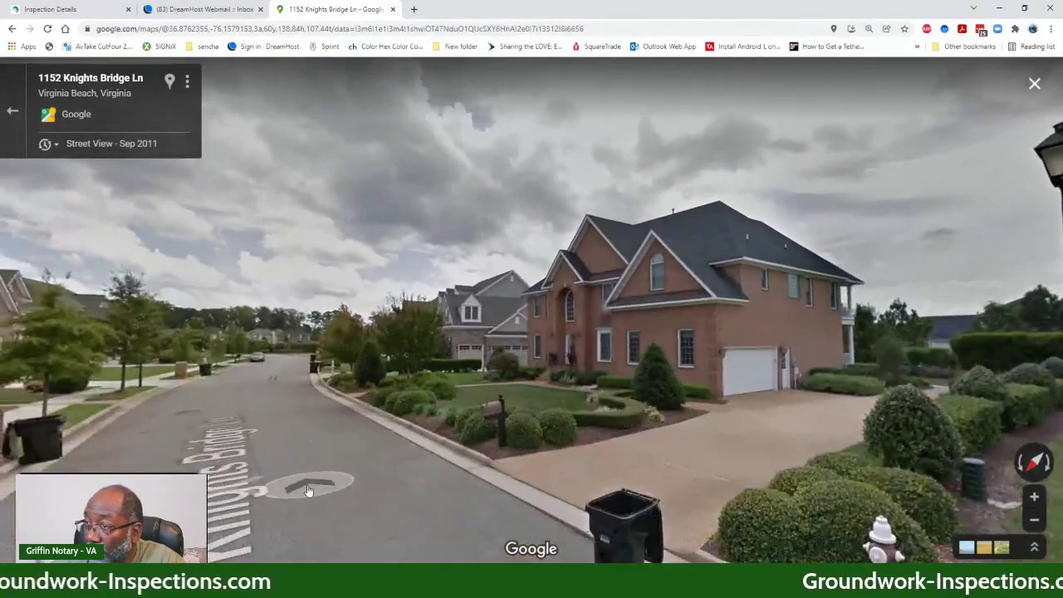
click(306, 497)
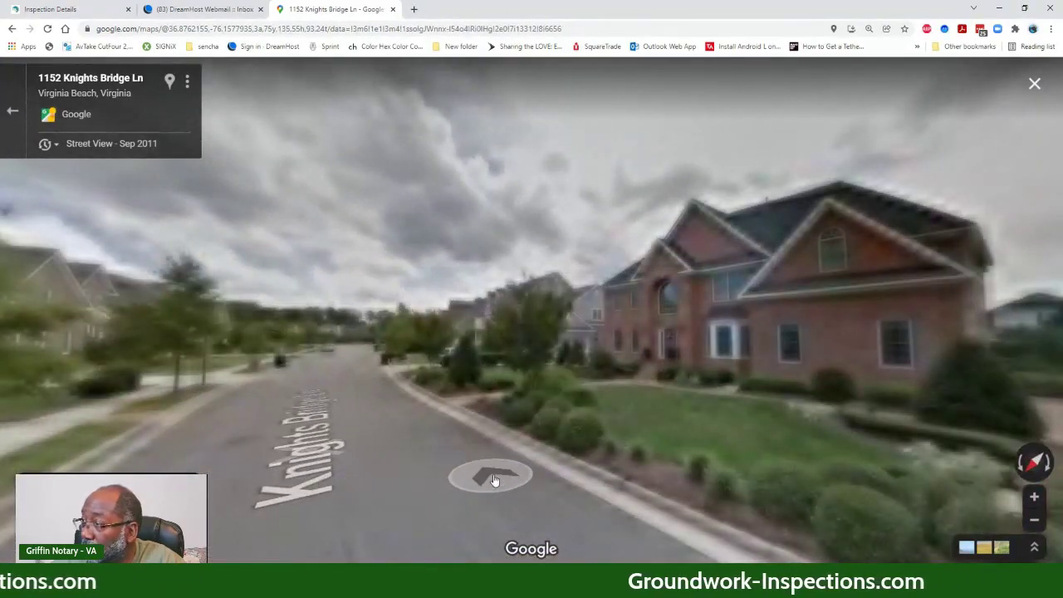
click(480, 457)
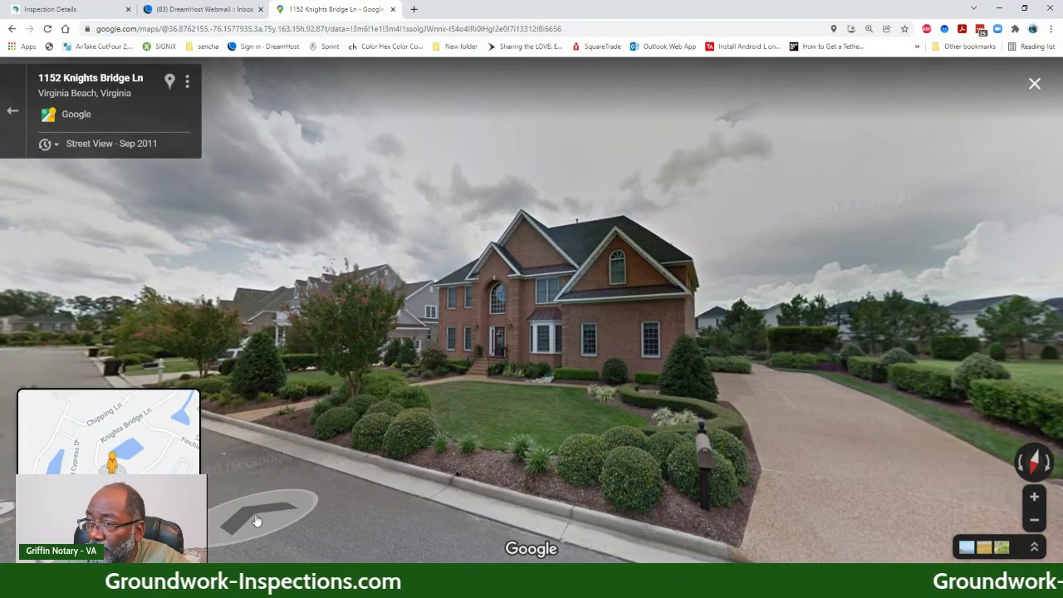
click(256, 521)
click(257, 521)
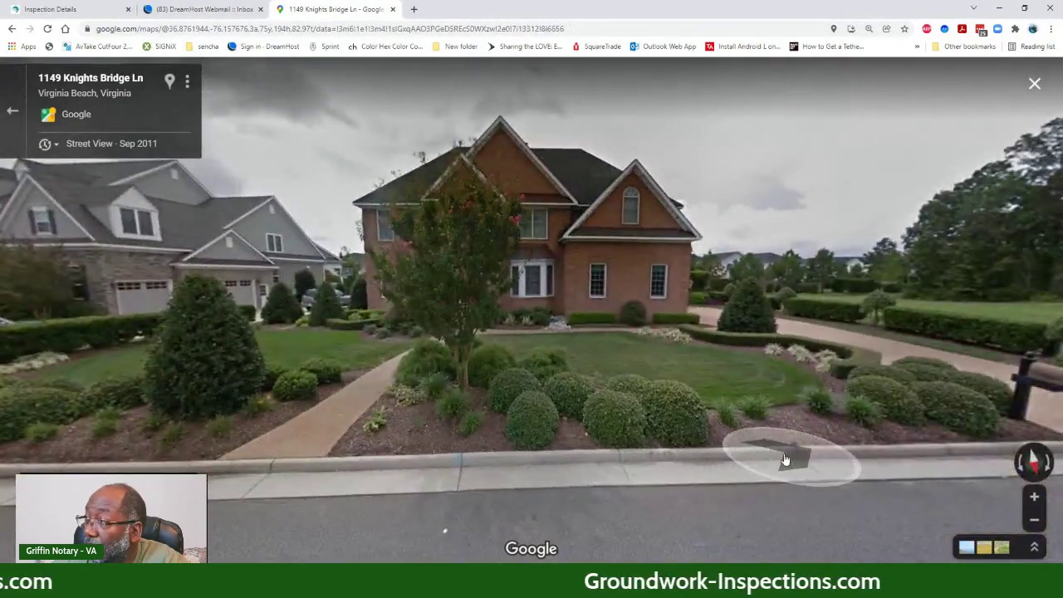
drag(759, 456, 269, 366)
drag(701, 361, 361, 343)
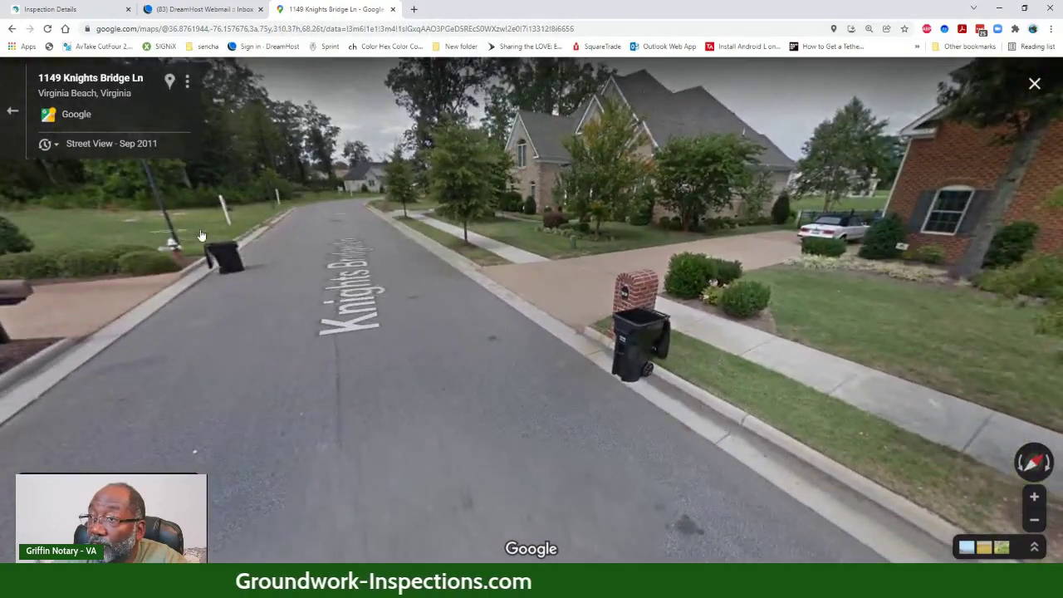
click(285, 374)
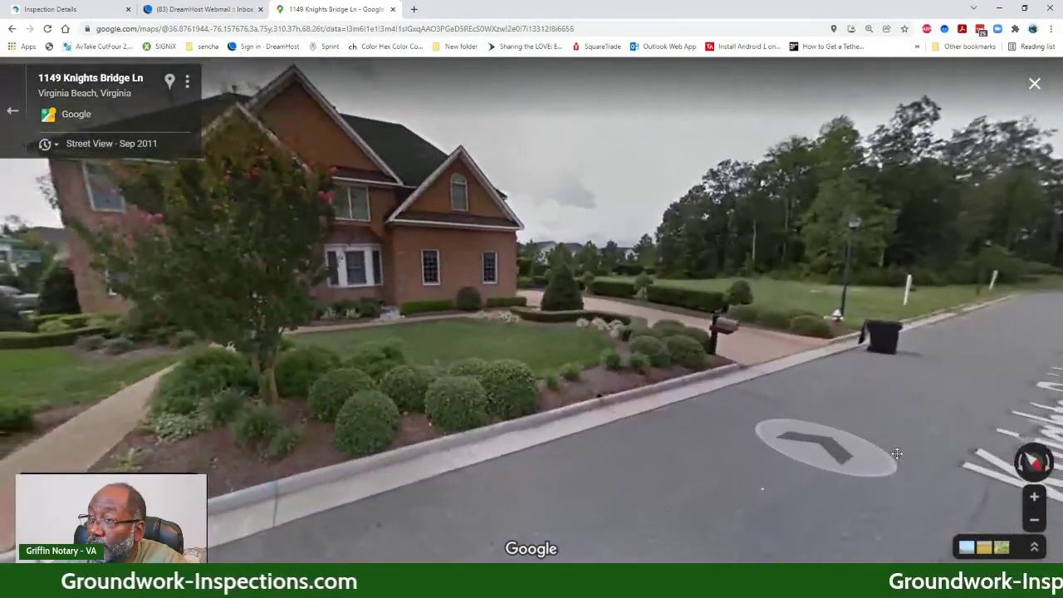
click(842, 487)
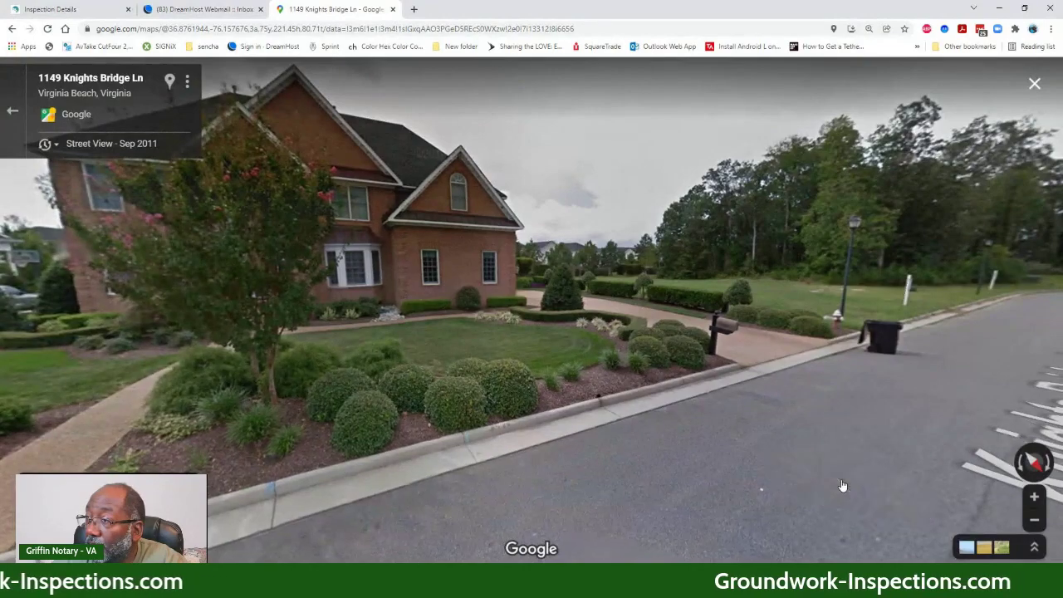
click(800, 481)
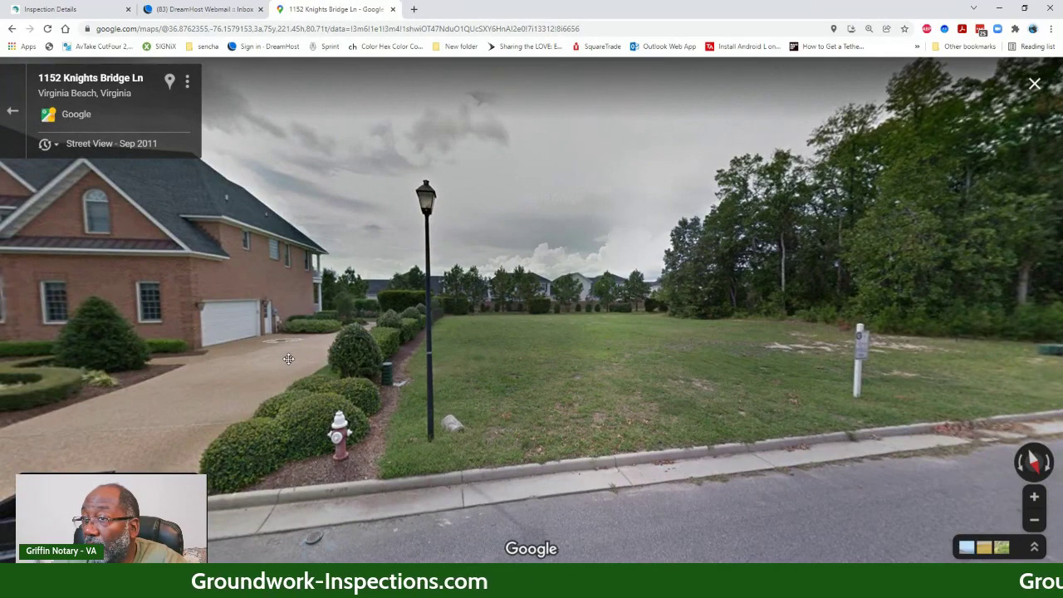
drag(288, 359, 544, 360)
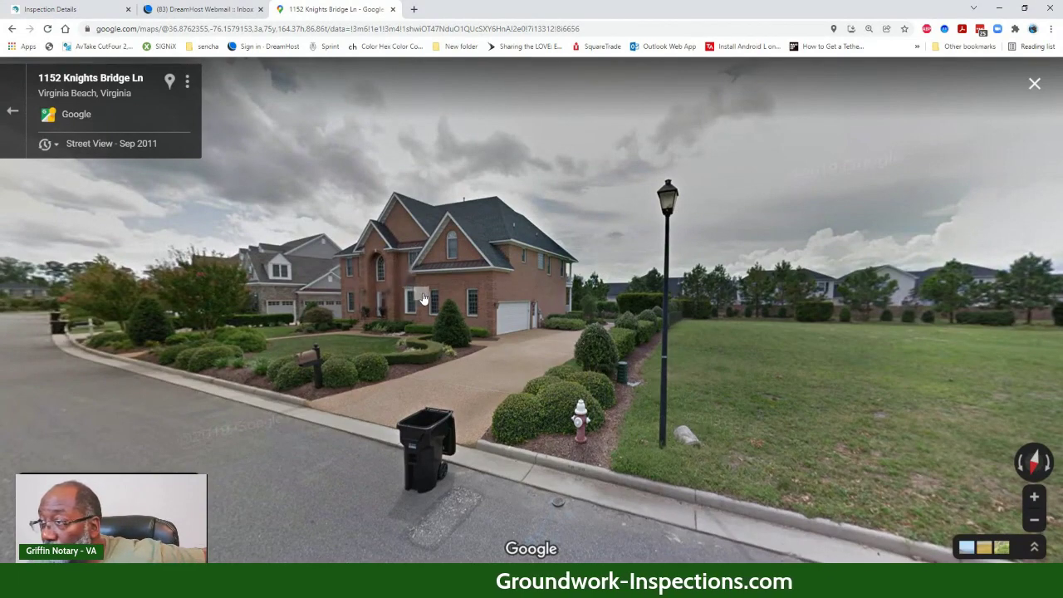
- Continue past 1144 and 1145 to the parked grey car and look up at the house
click(87, 403)
click(73, 376)
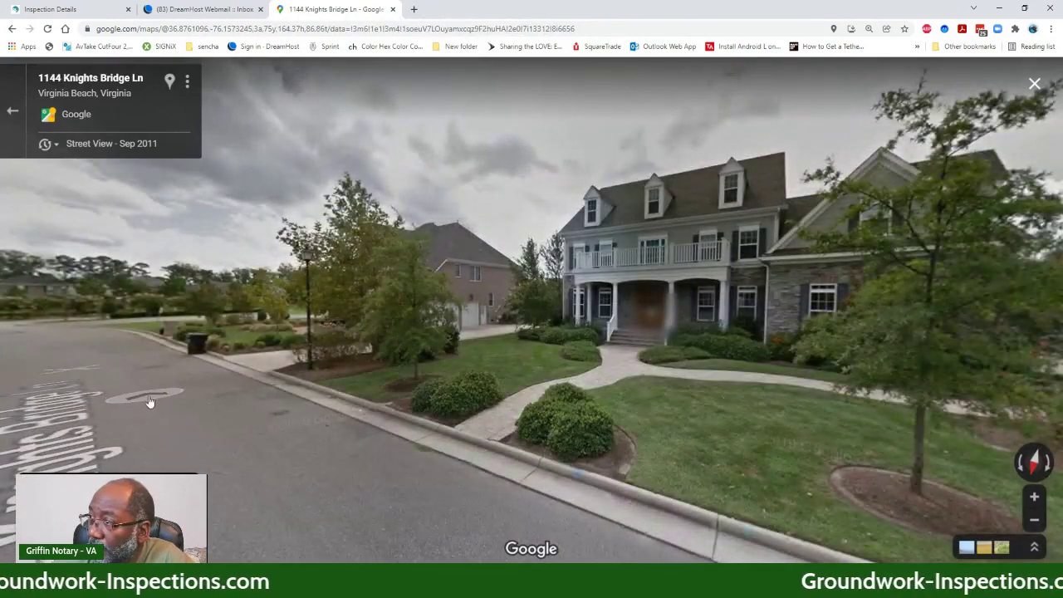
click(150, 402)
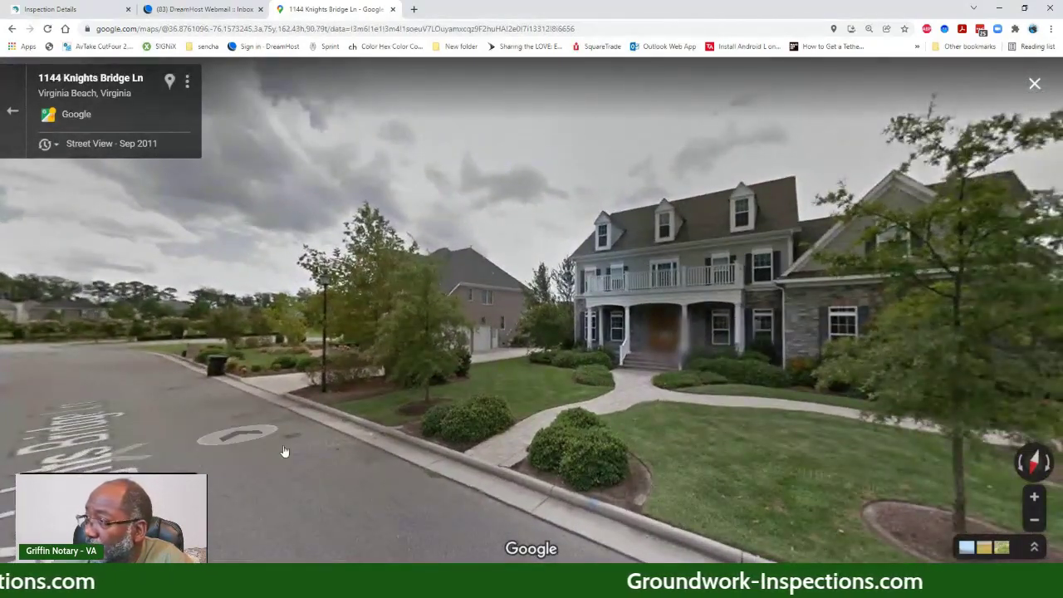
click(482, 511)
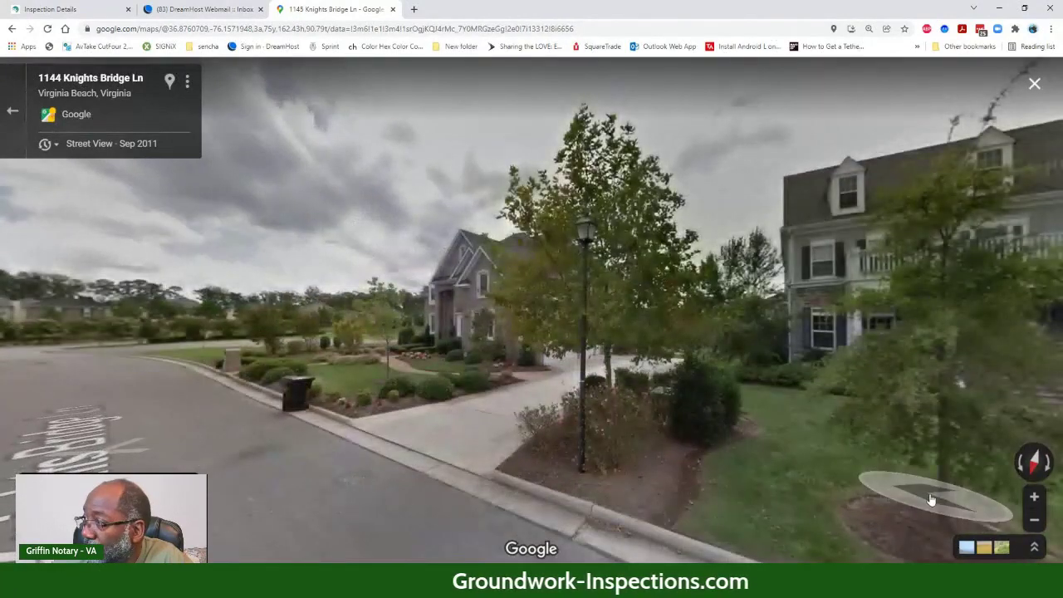
click(931, 500)
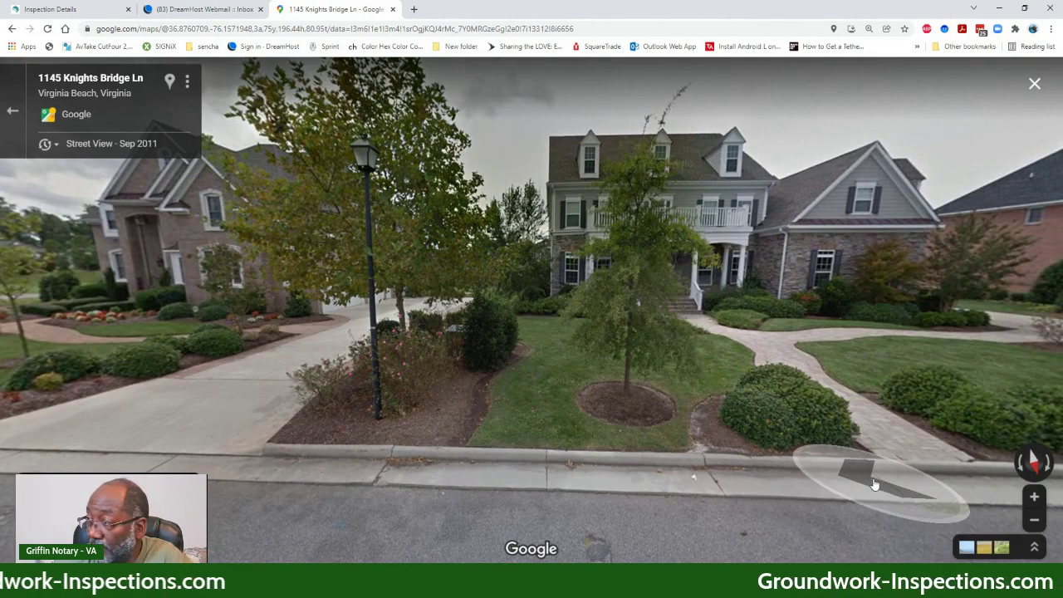
drag(881, 490, 291, 428)
drag(748, 357, 420, 368)
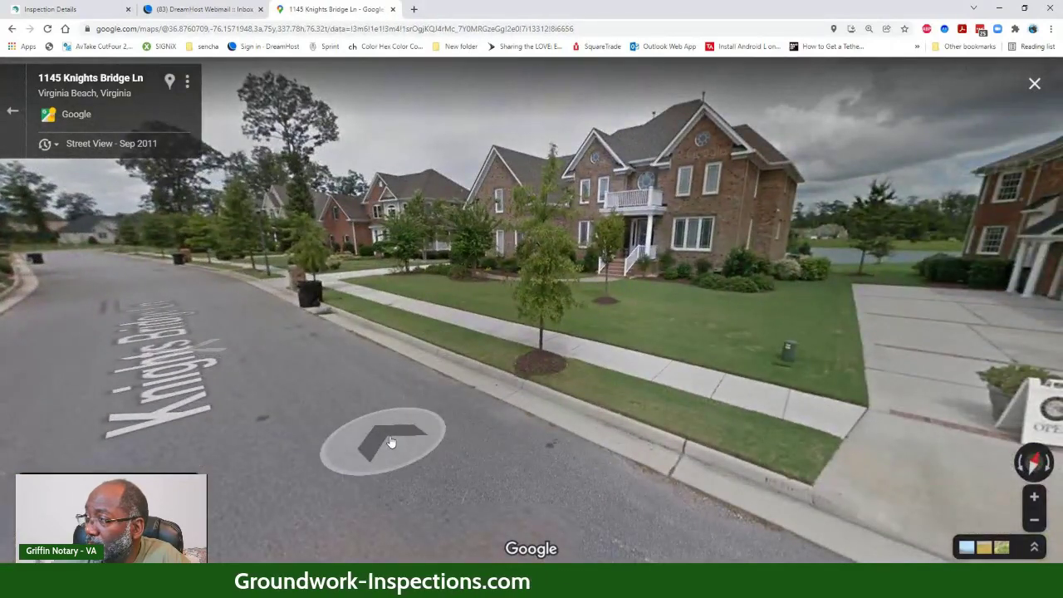
click(819, 458)
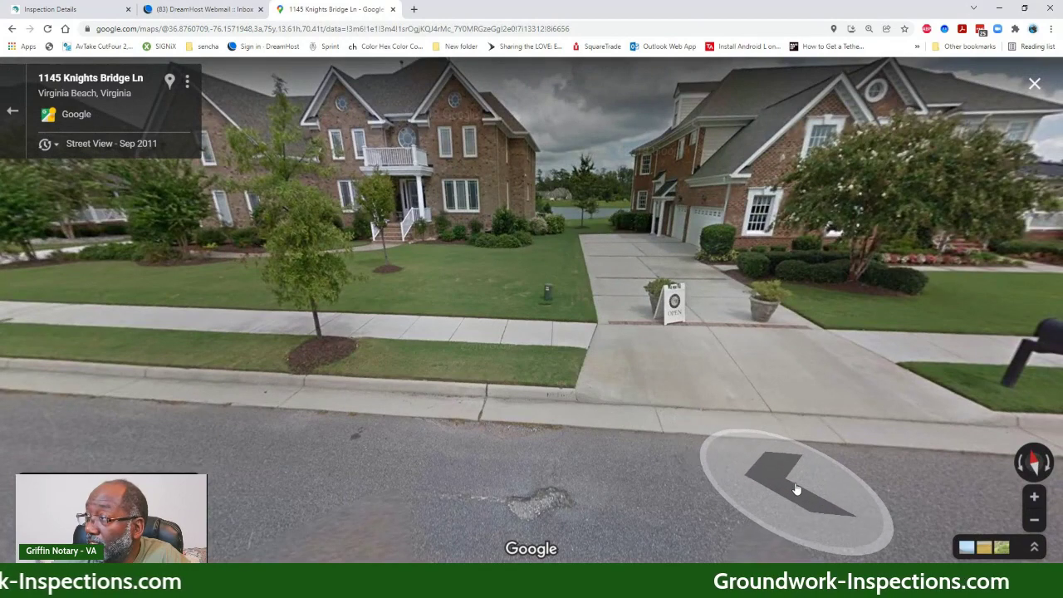
click(883, 465)
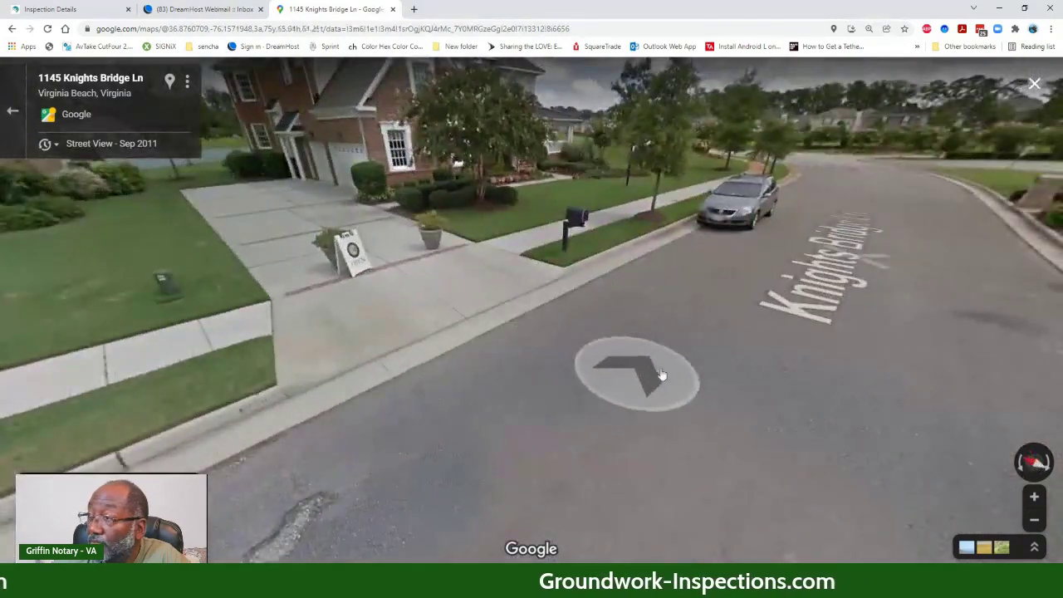
click(669, 372)
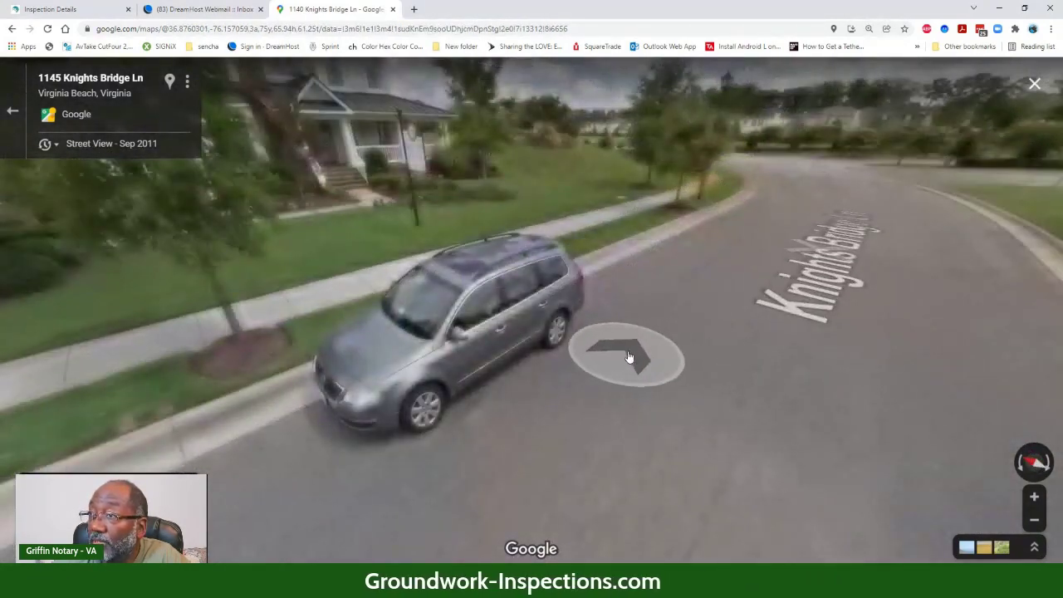
drag(712, 439, 727, 519)
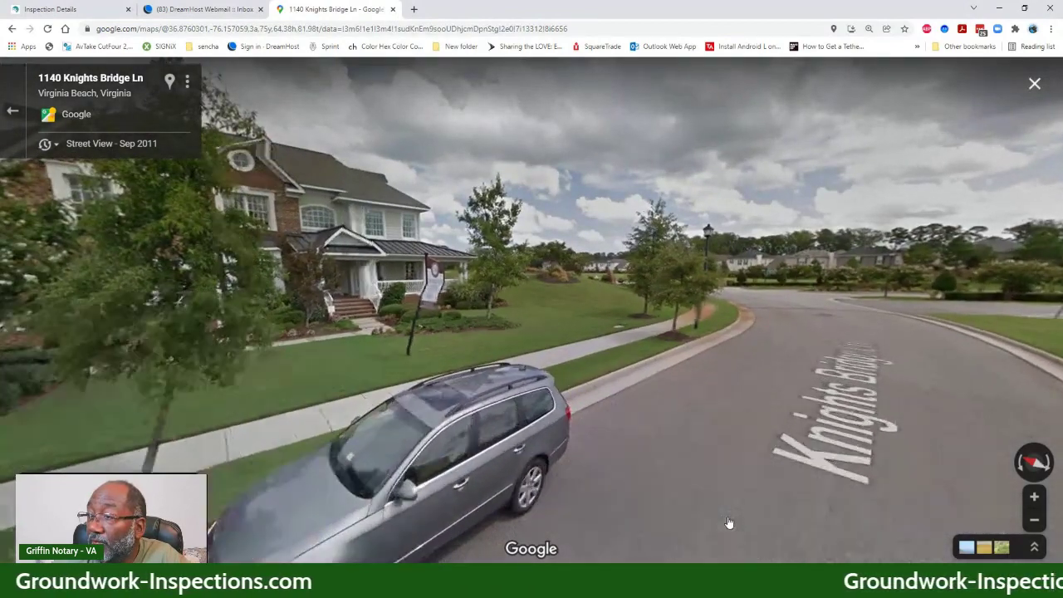
click(729, 523)
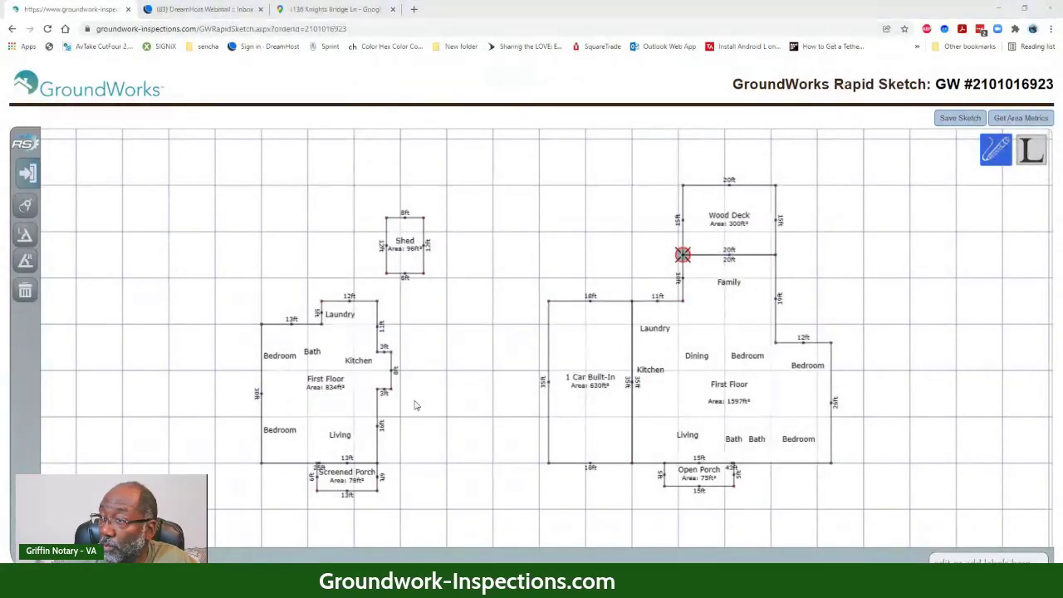
- Pan and zoom the sketch so the 834 ft² and 1597 ft² First Floor plans fill the canvas
mouse_move(423, 391)
mouse_down()
mouse_move(342, 348)
mouse_move(457, 377)
mouse_up()
scroll(341, 348, up, 2)
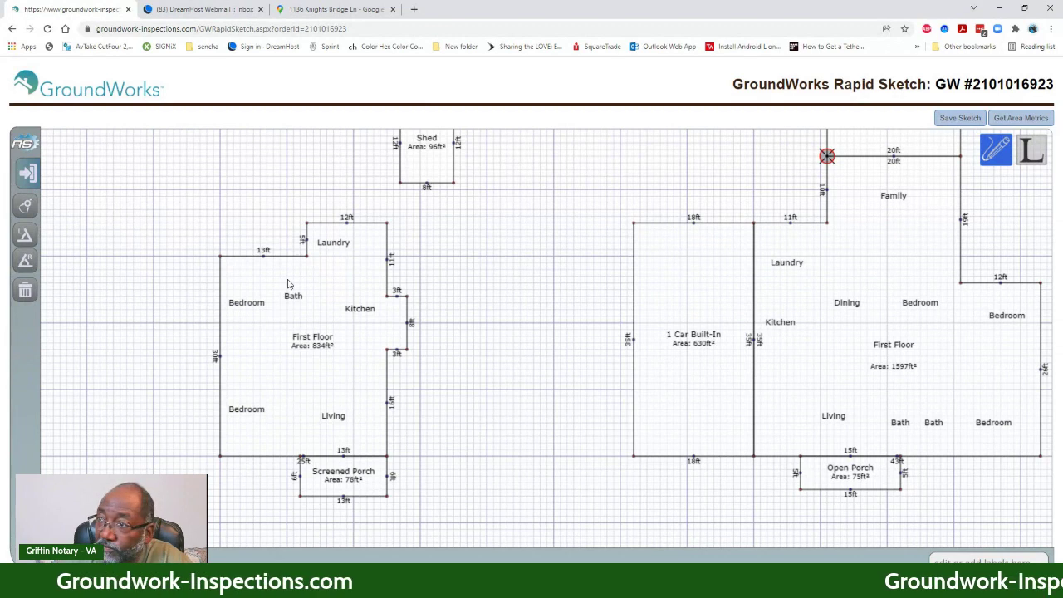
- Draw an 8 ft by 6 ft area over the left plan's Bath and label it Redwood Deck
click(279, 264)
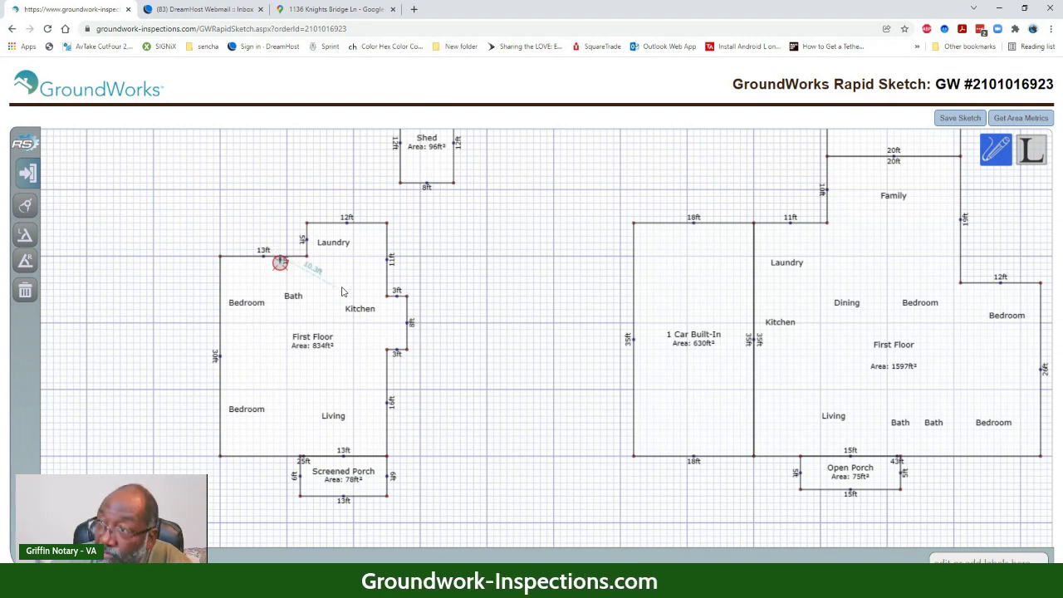
key(Down)
key(Down)
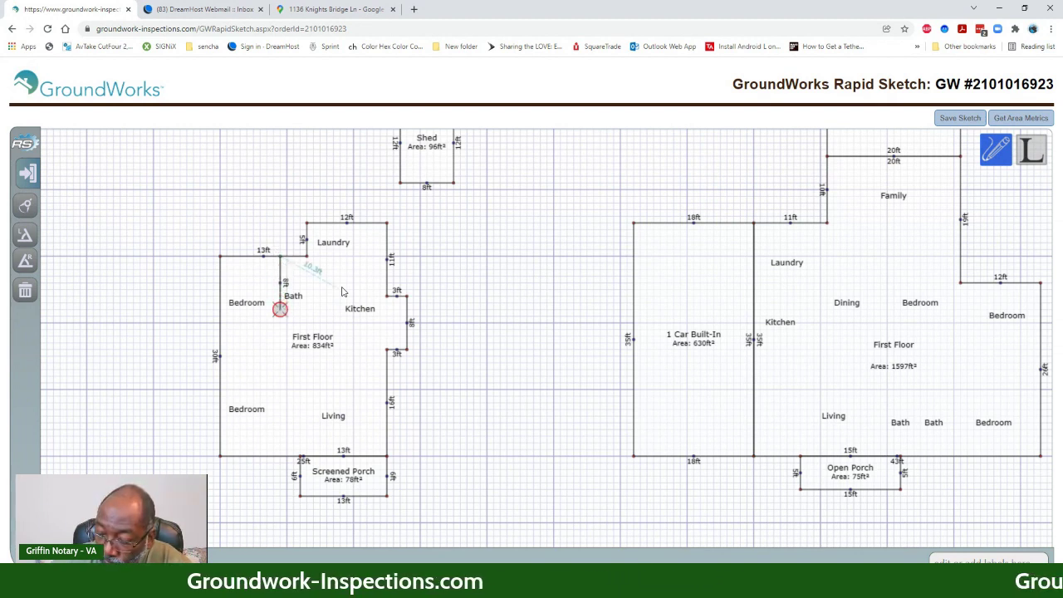
key(Right)
key(Right)
key(Right)
key(Right)
key(Right)
key(Right)
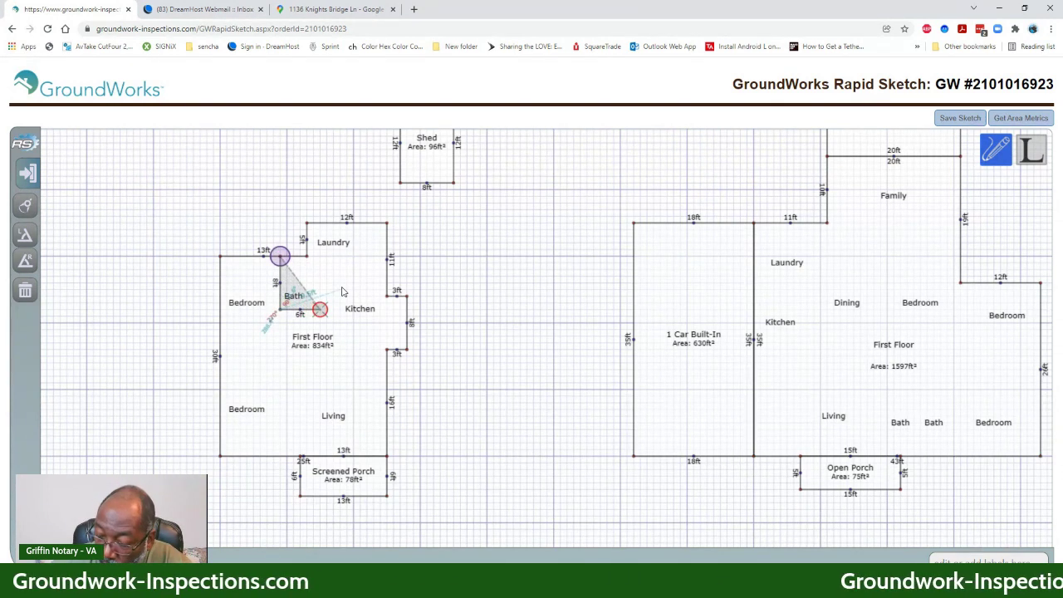
key(Up)
key(Up)
key(Up)
key(Up)
key(Up)
key(Up)
key(Up)
key(Up)
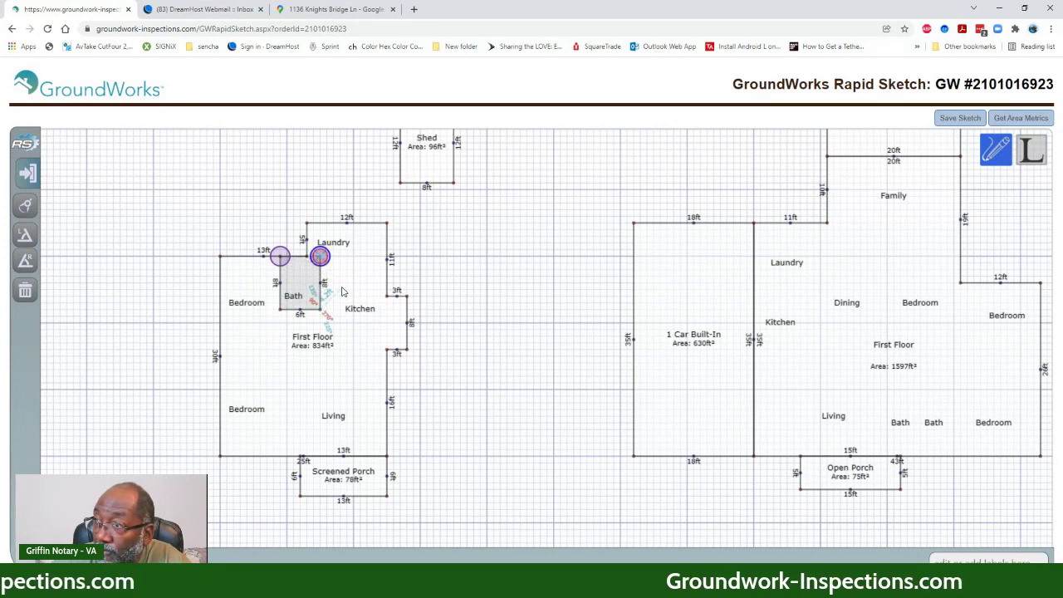
key(Left)
key(Left)
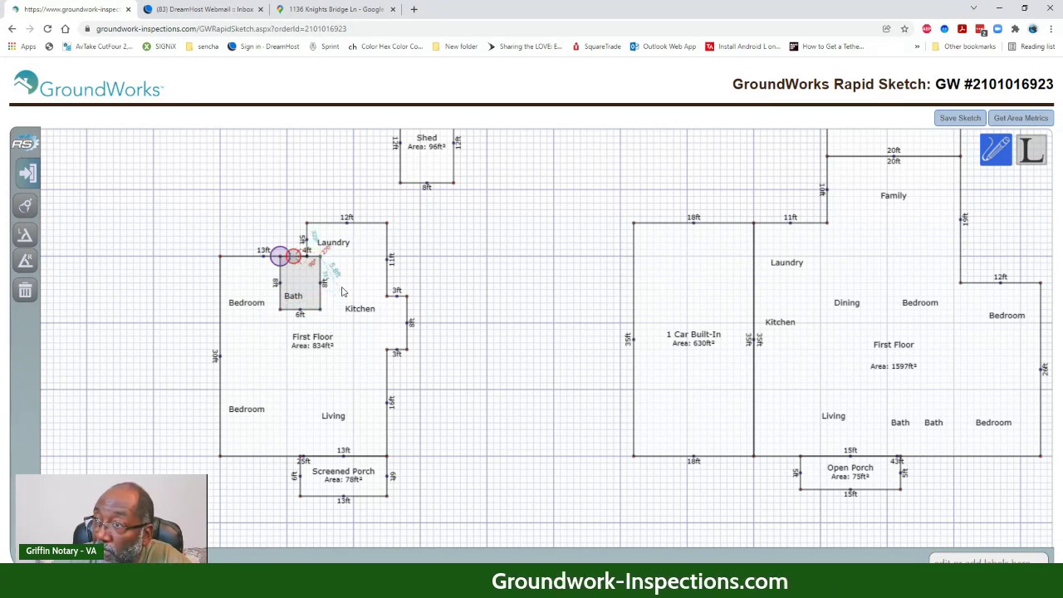
key(Return)
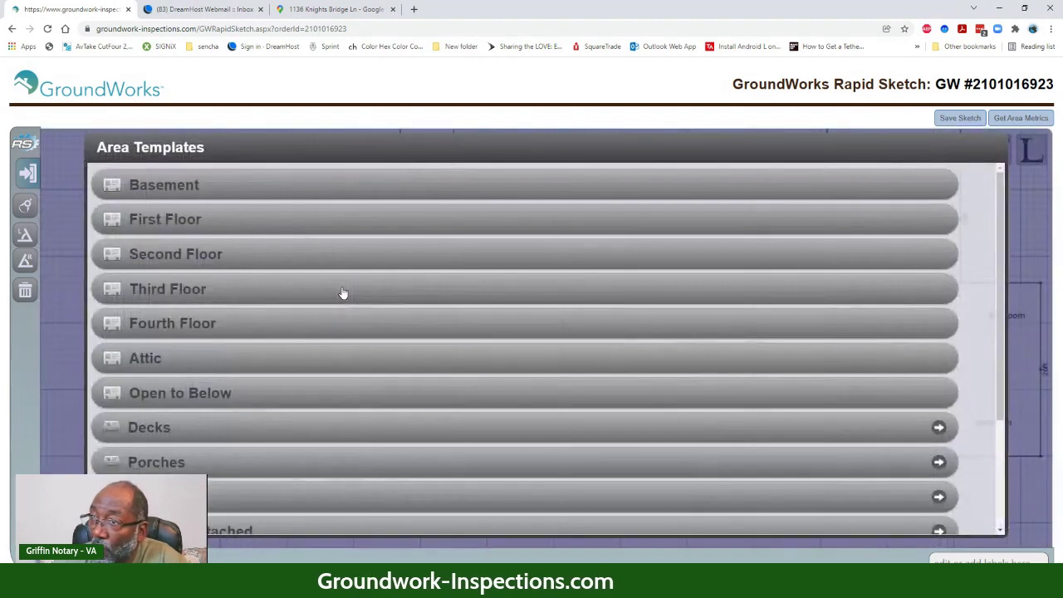
scroll(201, 323, down, 2)
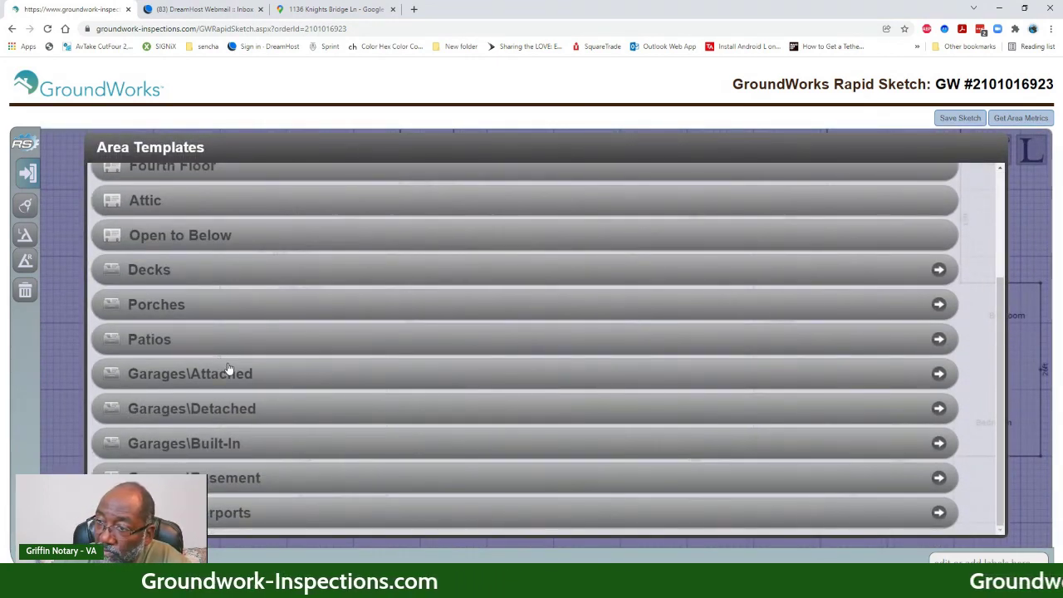
scroll(225, 363, up, 2)
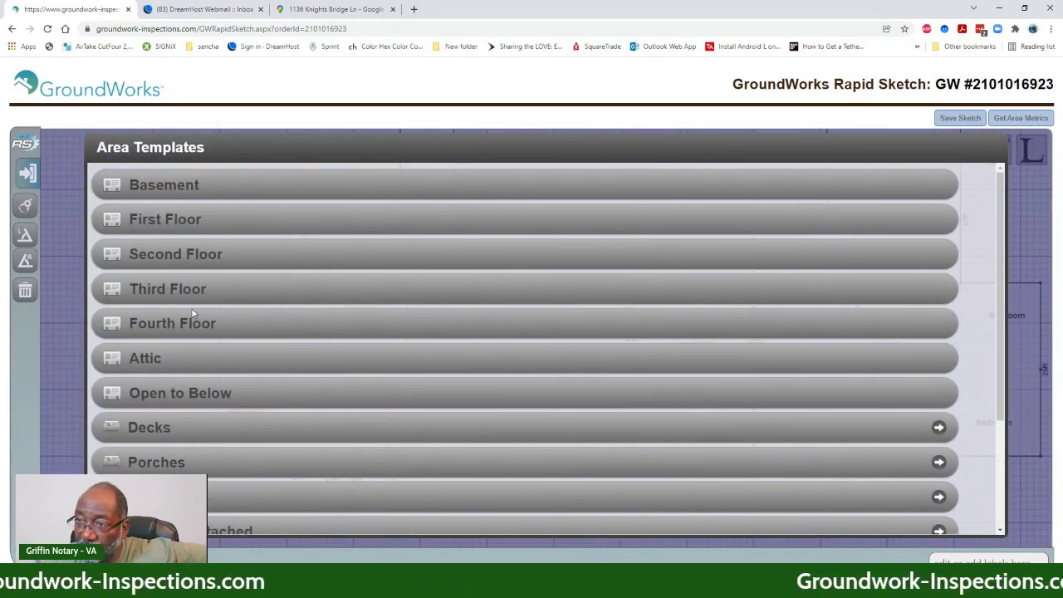
scroll(190, 338, down, 2)
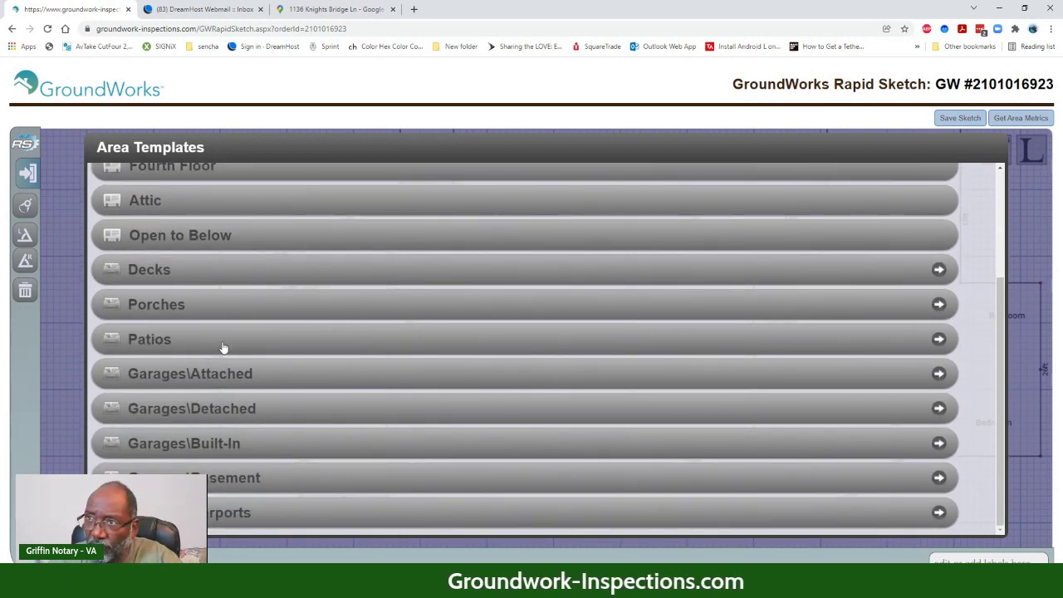
click(198, 270)
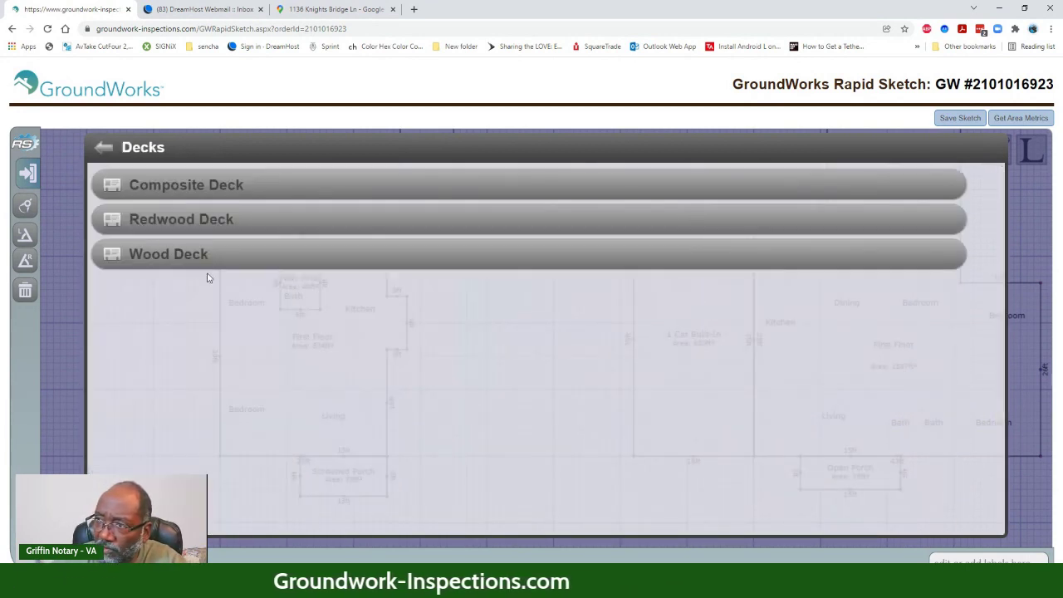
click(199, 220)
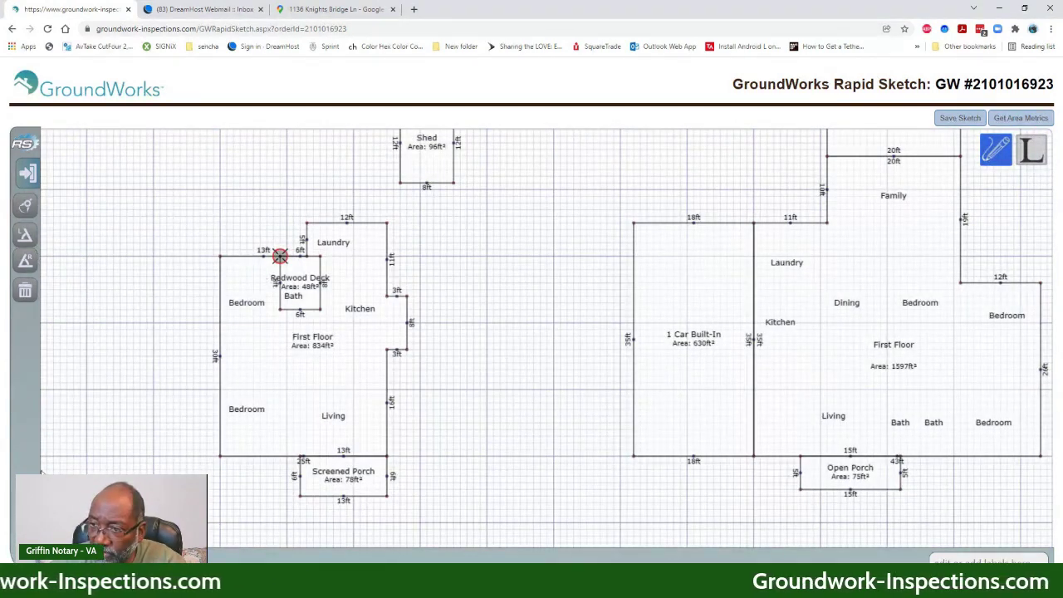
- Undo the Redwood Deck and last bath wall, then save the sketch and dismiss the confirmation
key(ctrl+z)
key(ctrl+z)
key(ctrl+z)
key(ctrl+z)
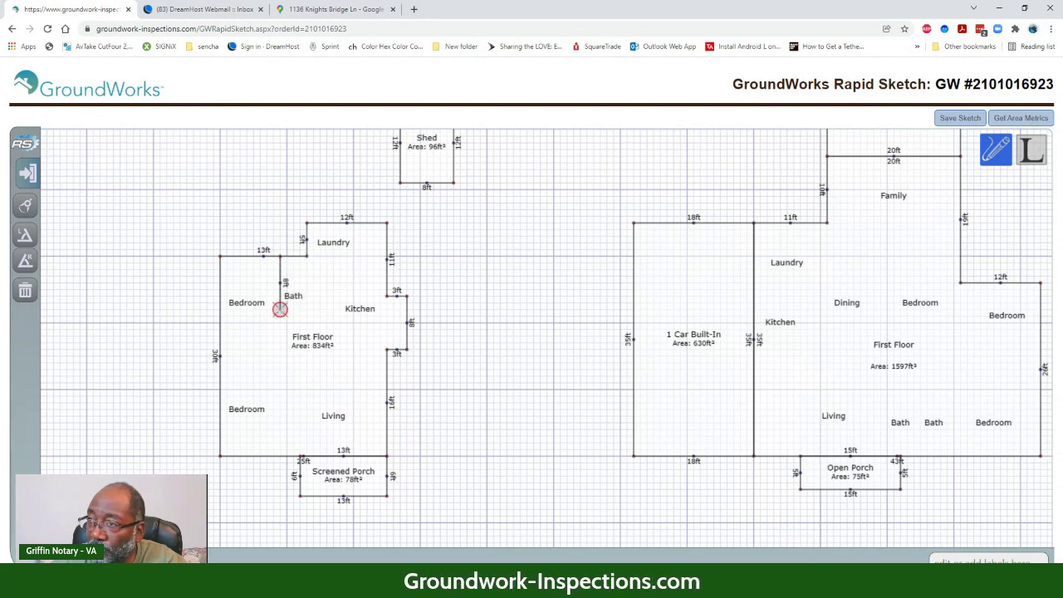
key(ctrl+z)
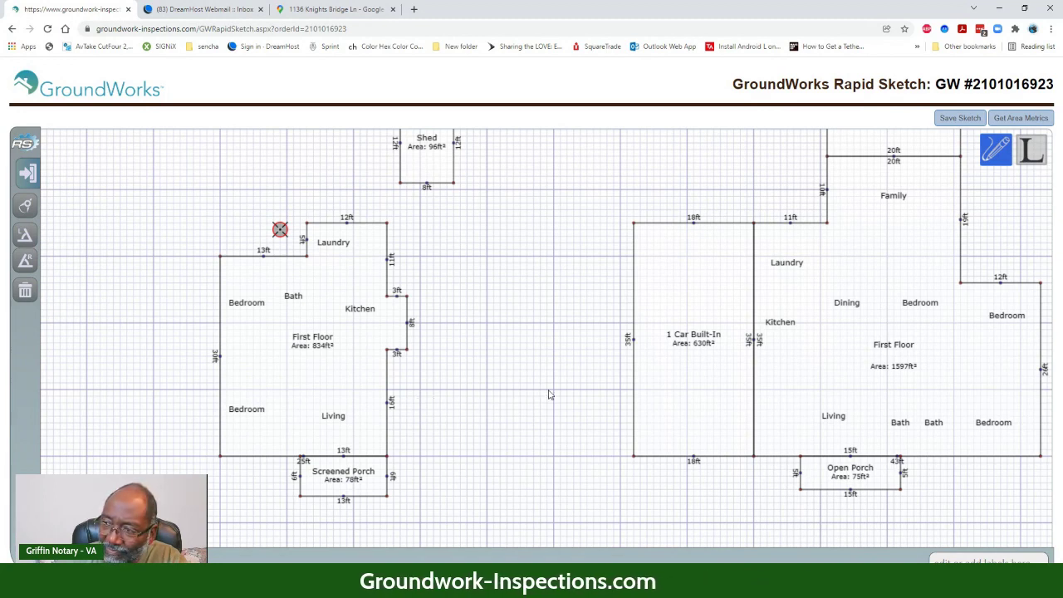
mouse_move(549, 395)
mouse_down()
mouse_move(404, 423)
mouse_move(418, 412)
mouse_up()
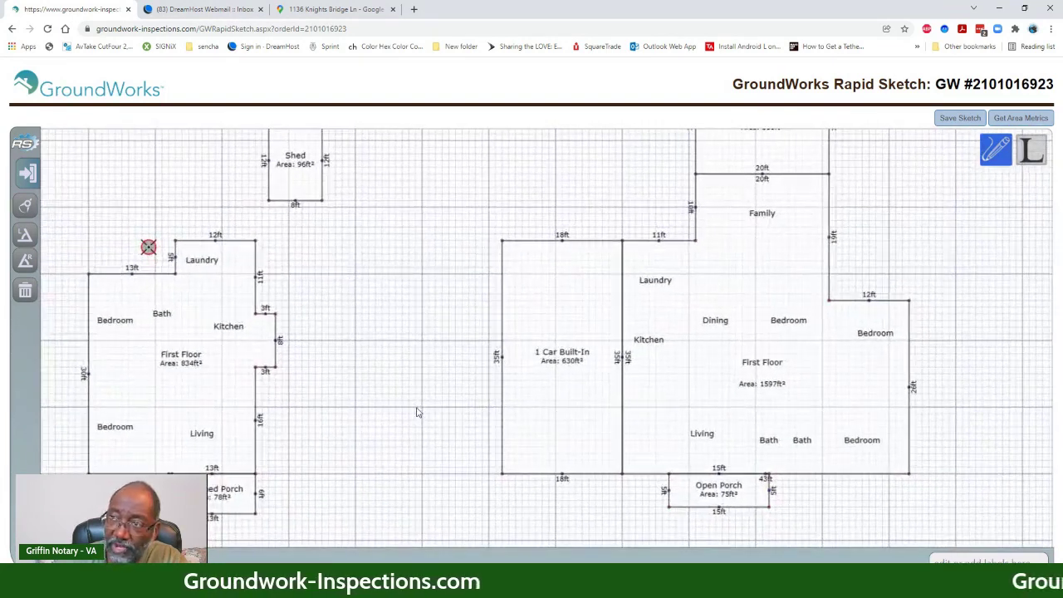
click(955, 119)
click(630, 91)
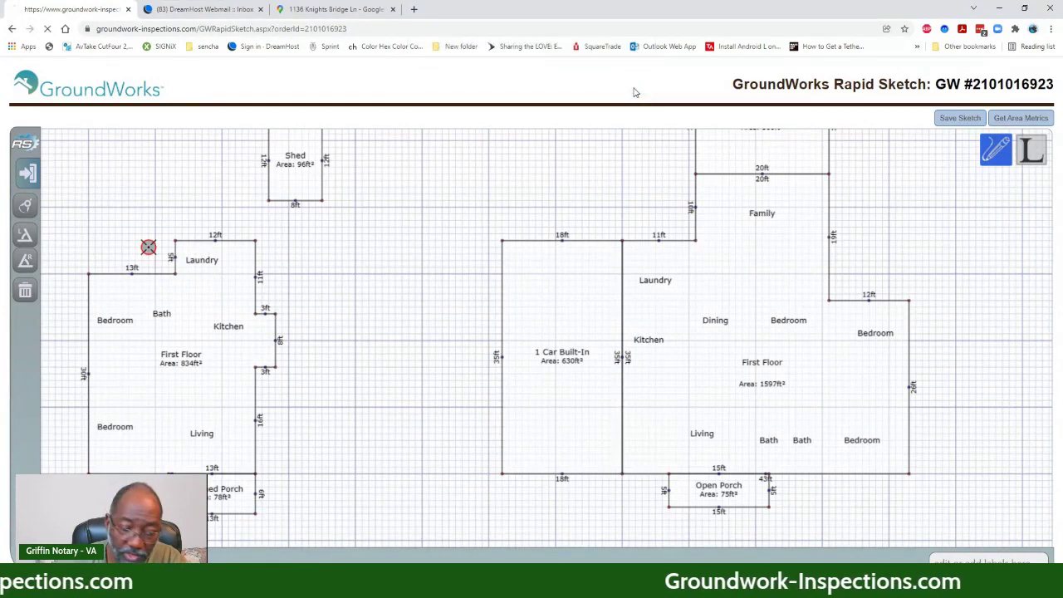